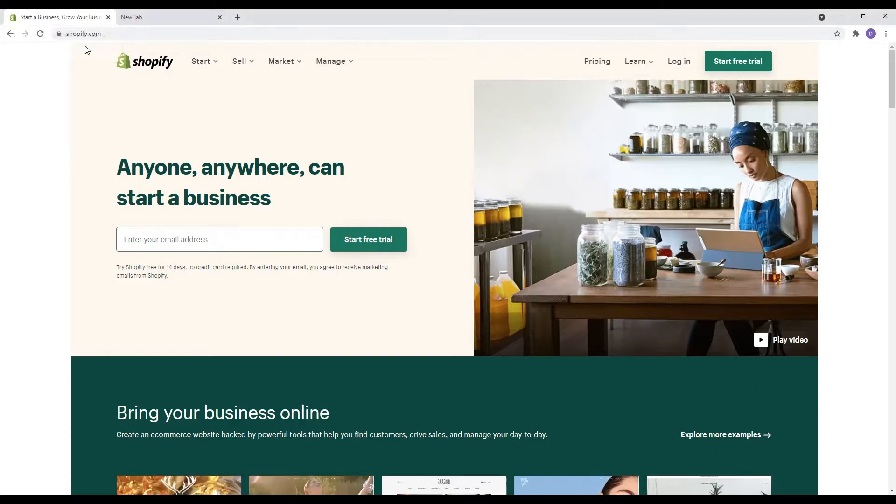
Fill in the email address, start the free trial, and enter the account password
left_click(222, 241)
key("ctrl+v")
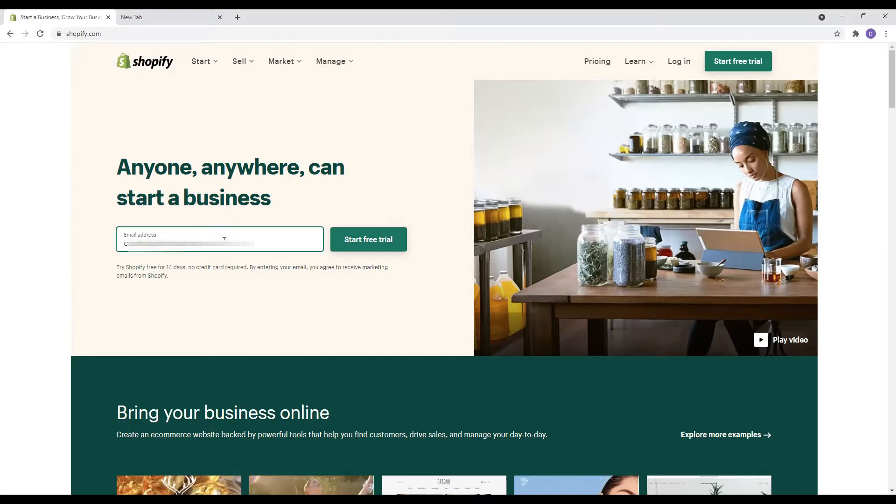
left_click(354, 245)
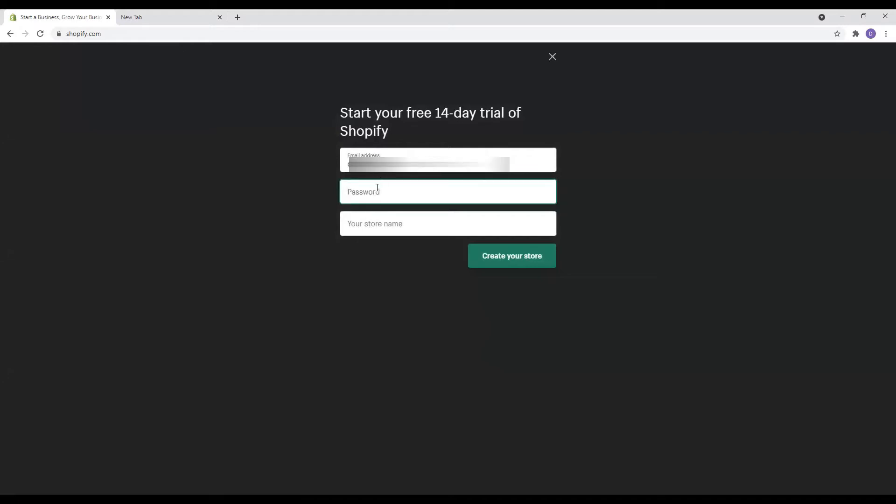
key("ctrl+v")
Enter 'Dualpluswatch' as the store name, correcting the mistyped characters
left_click(367, 225)
type("gaddjdwq")
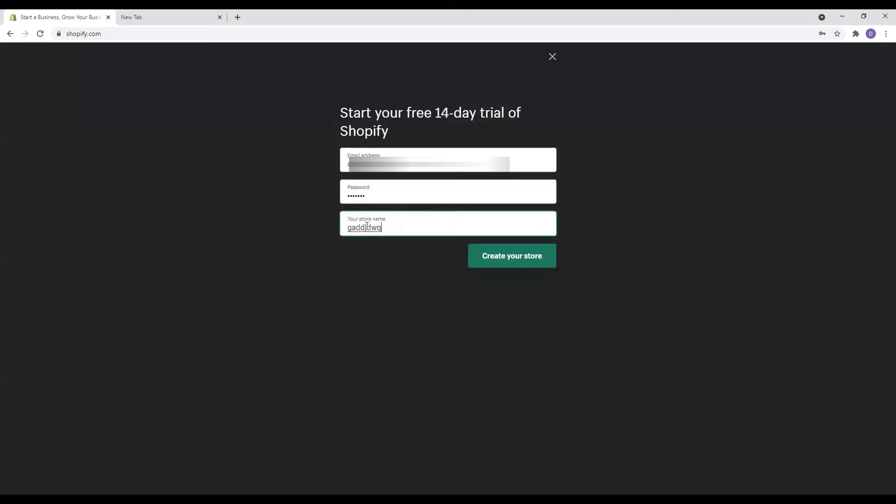
key("BackSpace")
key("BackSpace")
key("BackSpace")
key("BackSpace")
key("BackSpace")
key("BackSpace")
key("BackSpace")
key("BackSpace")
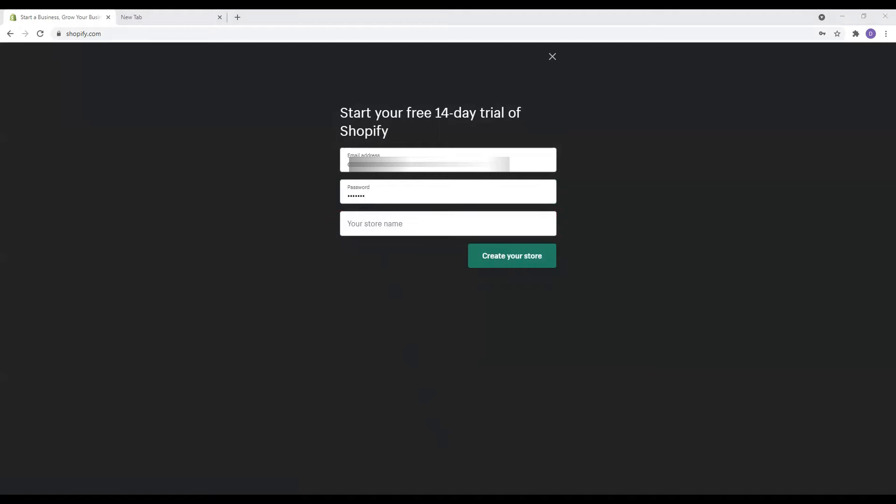
left_click(448, 224)
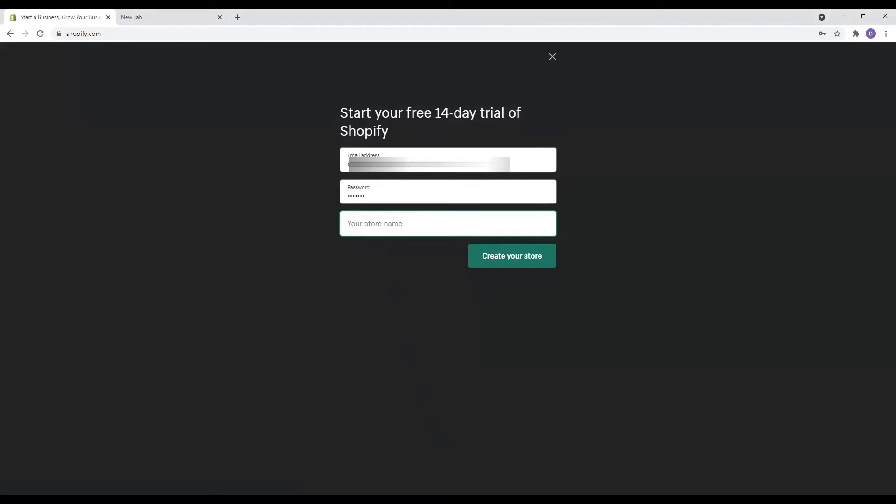
type("D")
key("BackSpace")
type("ualplus")
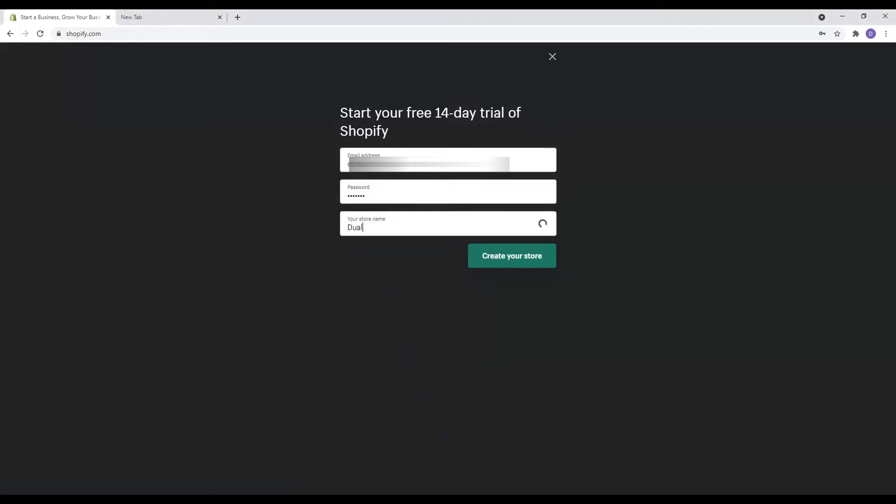
type("watch")
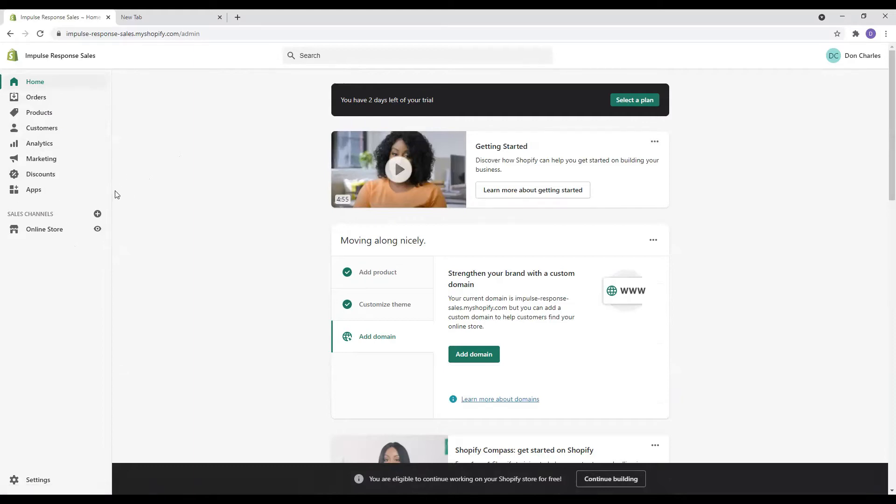
Go to the Online Store Themes page from the admin sidebar
left_click(51, 234)
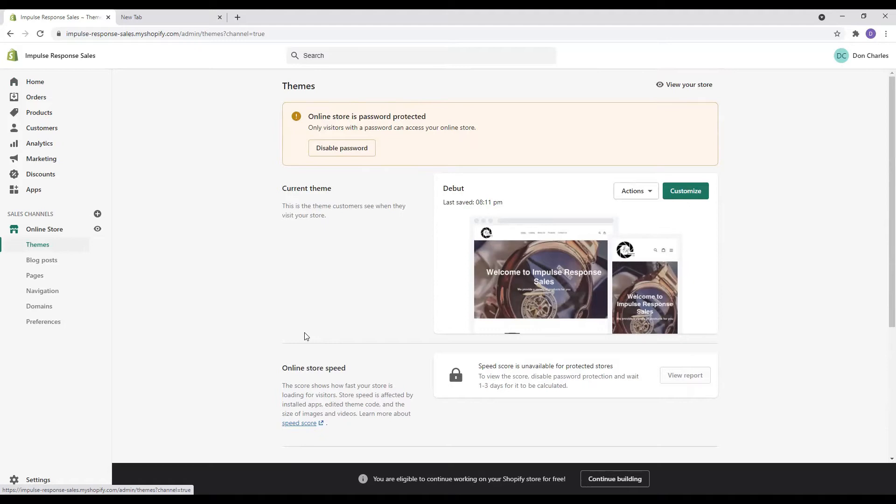
Look over the free themes list, close it, and bring up the Shopify Theme Store in a new tab
scroll(401, 293, "down", 4)
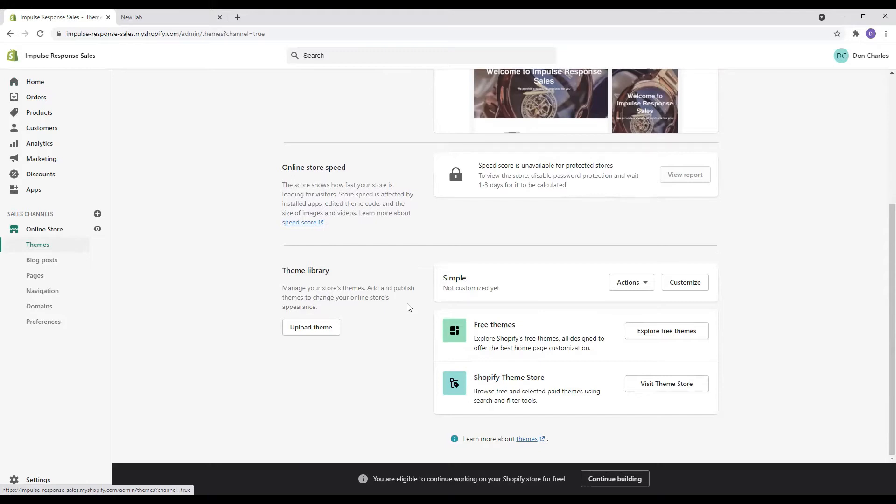
left_click(665, 333)
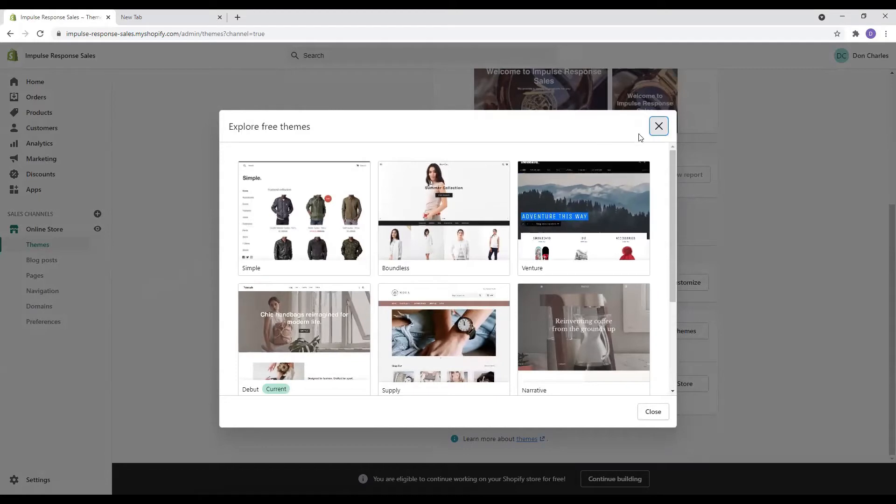
left_click(659, 126)
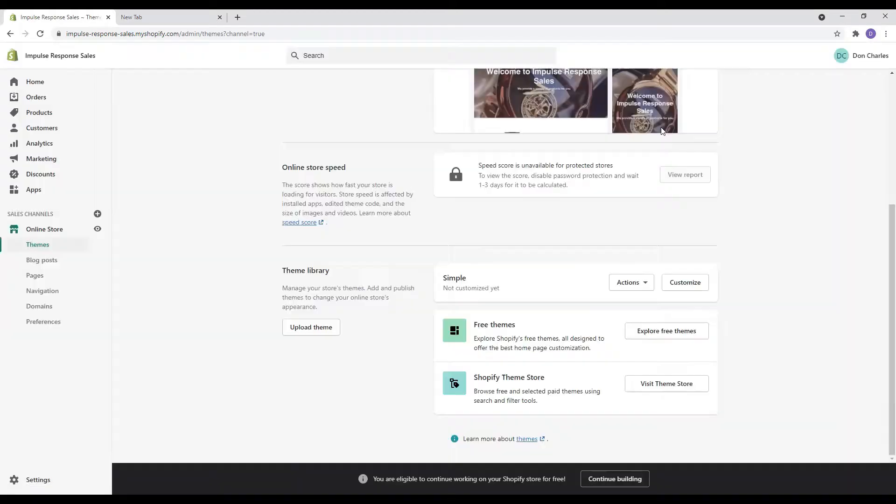
left_click(666, 385)
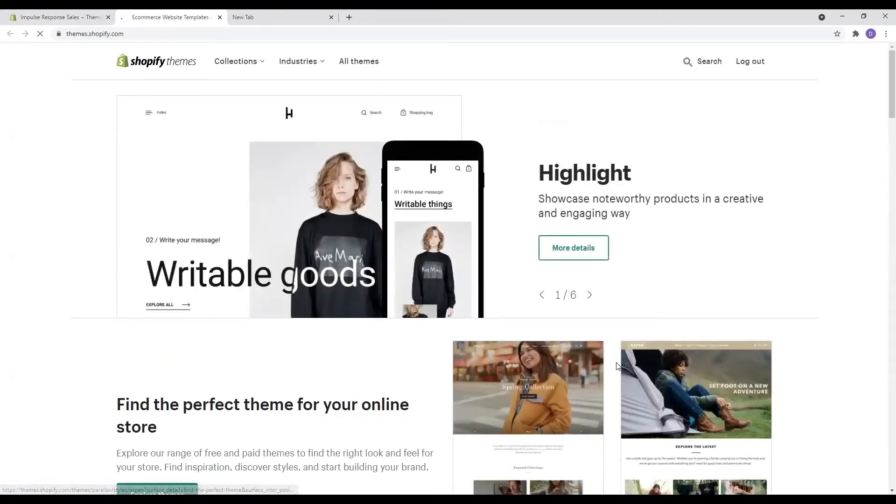
Scroll through the Theme Store rows, viewing free Simple, Brooklyn, Debut and the $180 Fresh theme
scroll(616, 366, "down", 7)
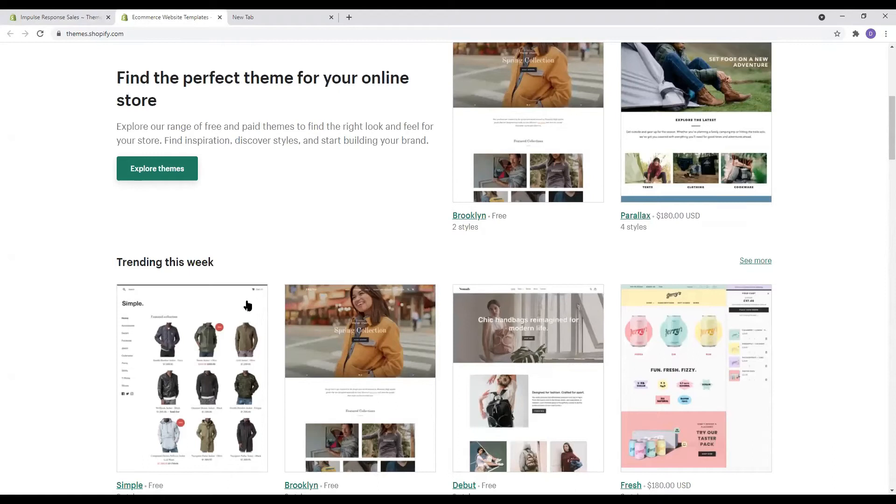
scroll(448, 269, "up", 4)
scroll(447, 269, "up", 3)
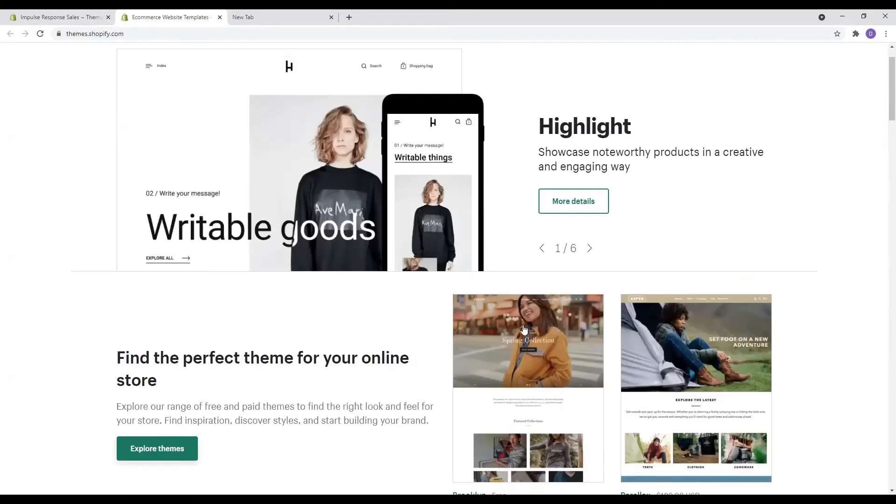
scroll(693, 327, "down", 10)
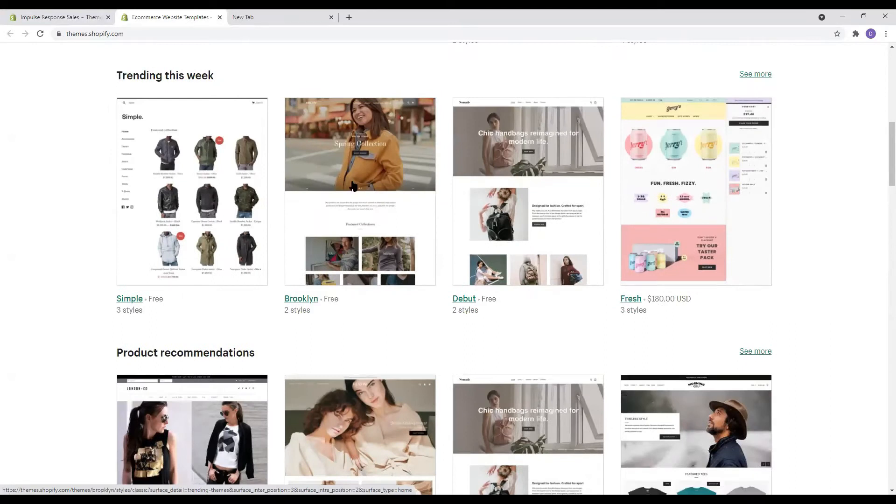
scroll(486, 203, "down", 4)
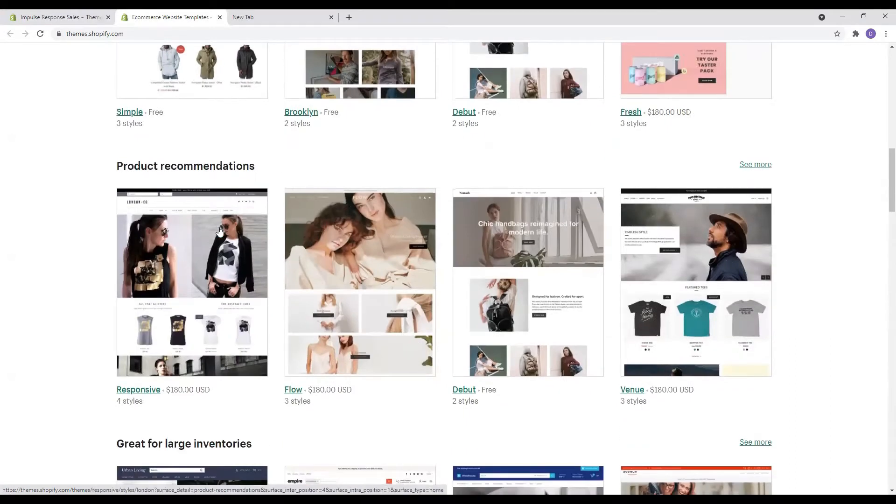
scroll(486, 204, "down", 6)
scroll(289, 203, "down", 2)
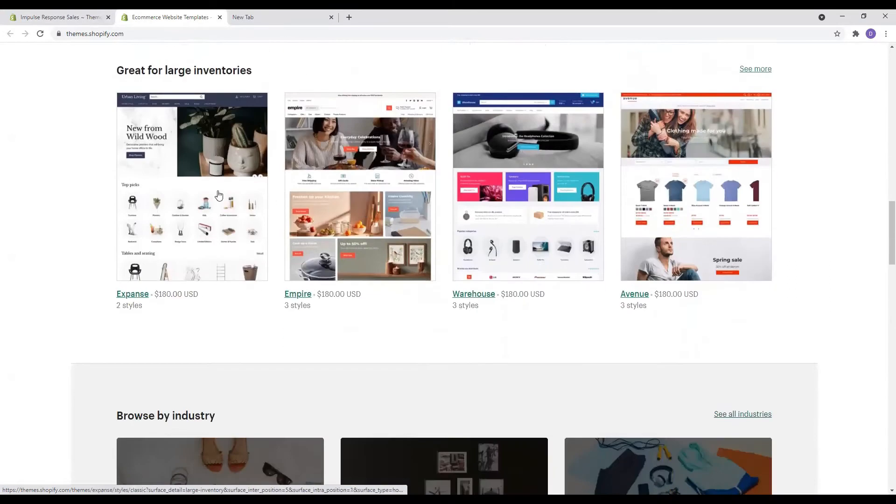
scroll(196, 196, "down", 2)
scroll(301, 172, "up", 1)
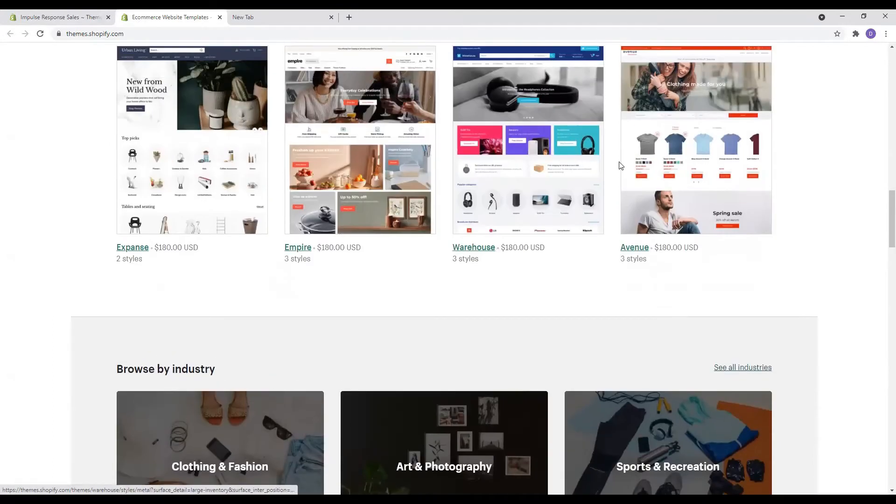
scroll(644, 167, "down", 2)
scroll(218, 221, "up", 2)
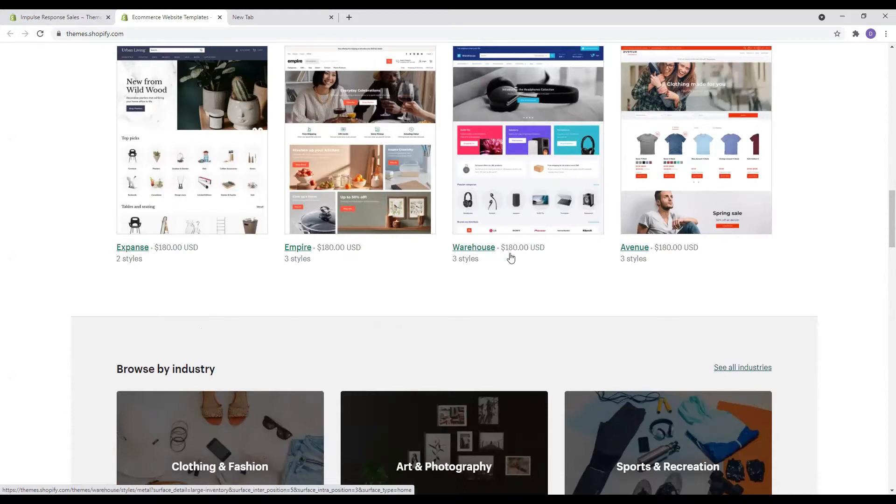
scroll(487, 256, "down", 10)
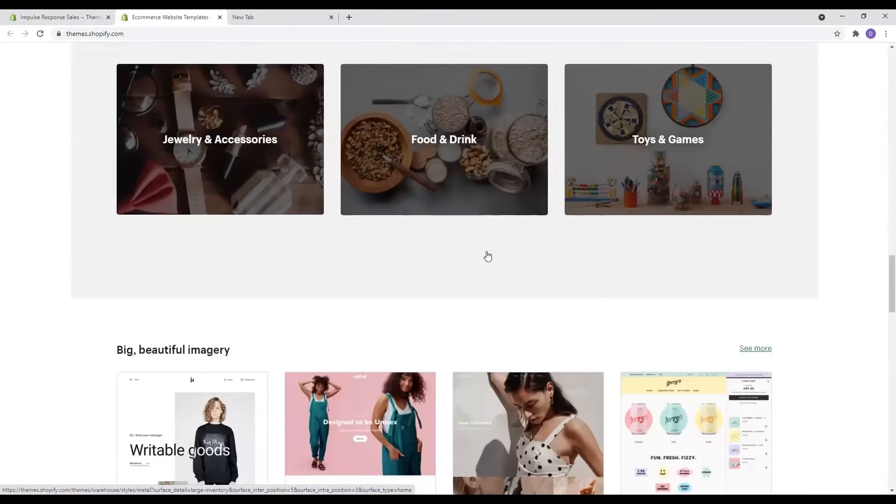
scroll(487, 256, "down", 4)
scroll(446, 254, "down", 1)
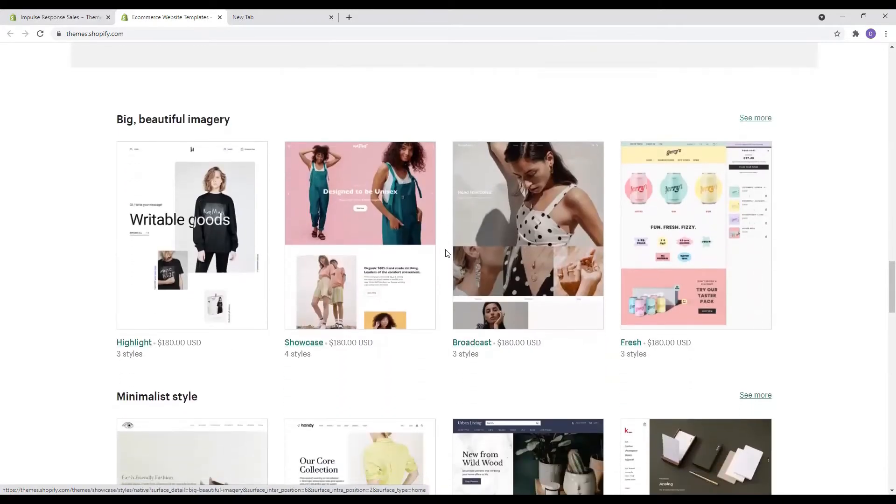
scroll(636, 244, "down", 4)
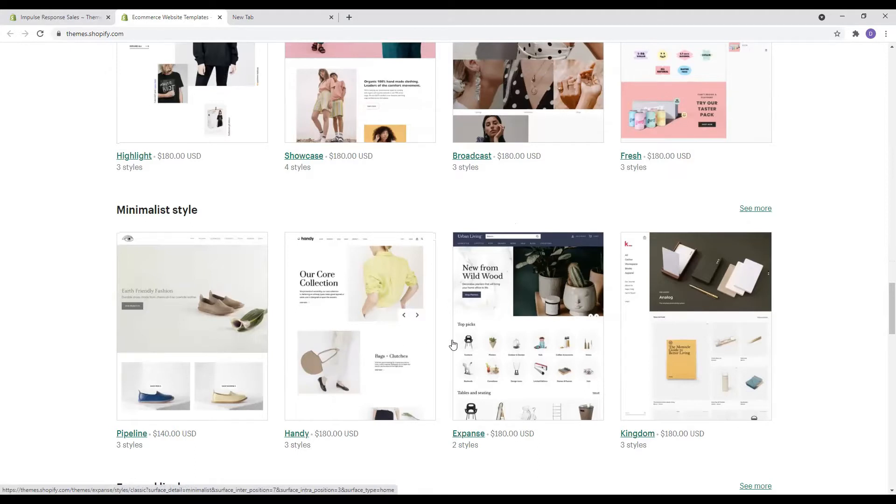
scroll(452, 344, "down", 5)
scroll(452, 345, "up", 7)
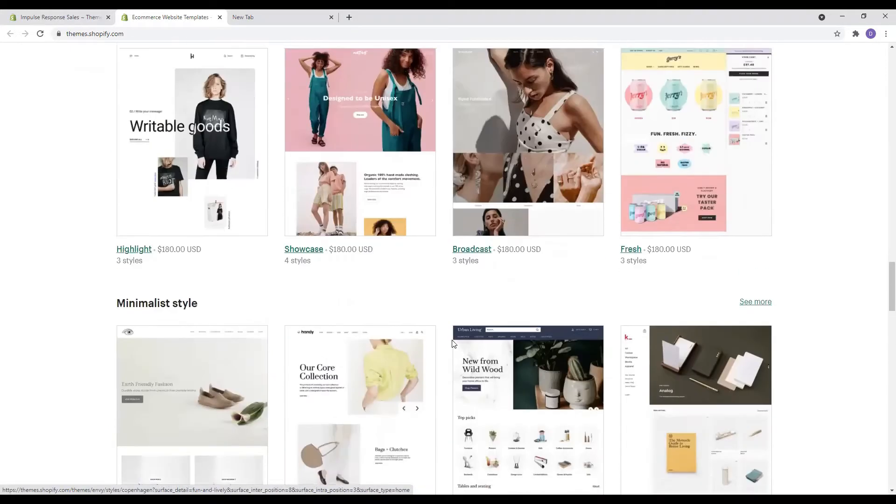
scroll(452, 344, "down", 5)
scroll(452, 343, "up", 15)
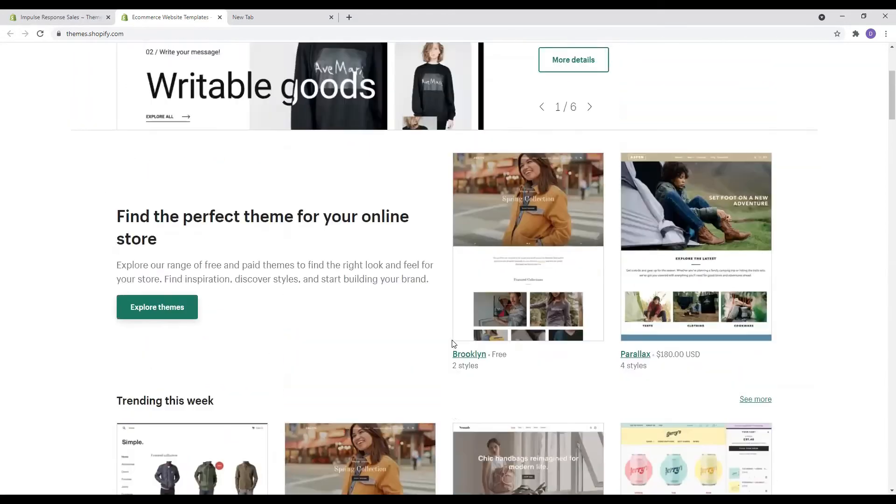
scroll(453, 344, "up", 4)
scroll(452, 345, "down", 10)
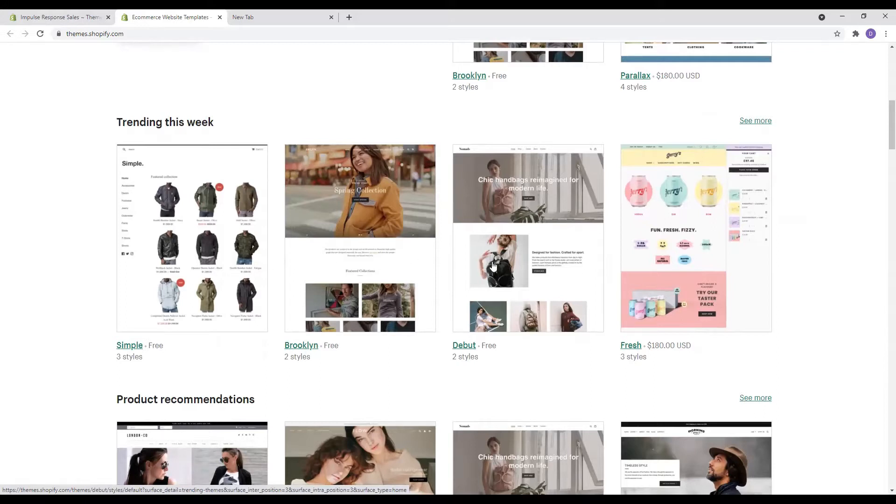
Add the free Simple theme, then bring up the Debut theme editor's Header settings
left_click(163, 239)
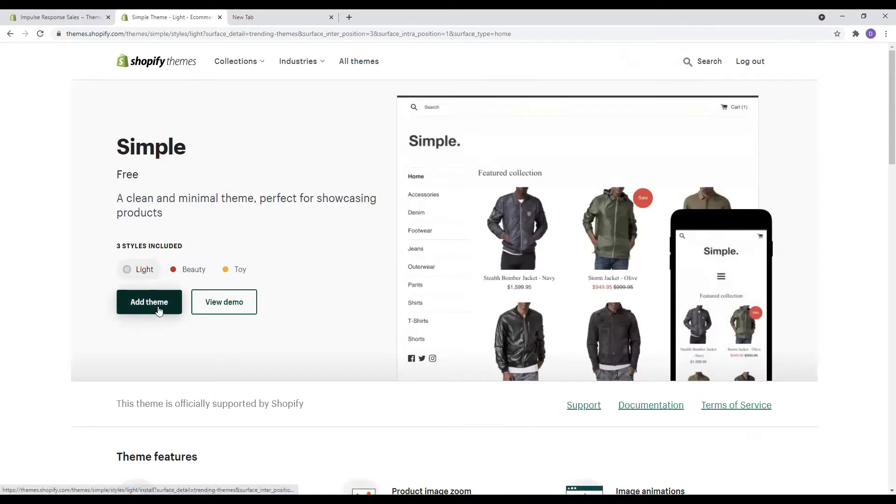
left_click(159, 311)
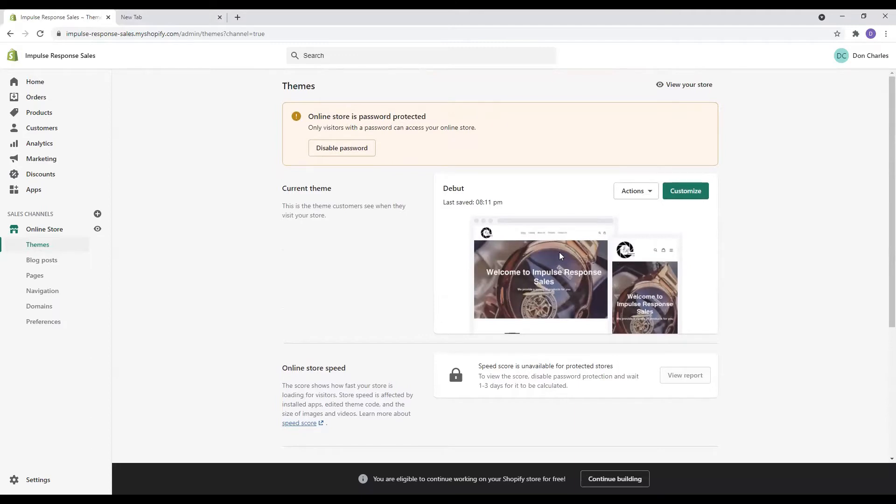
left_click(680, 192)
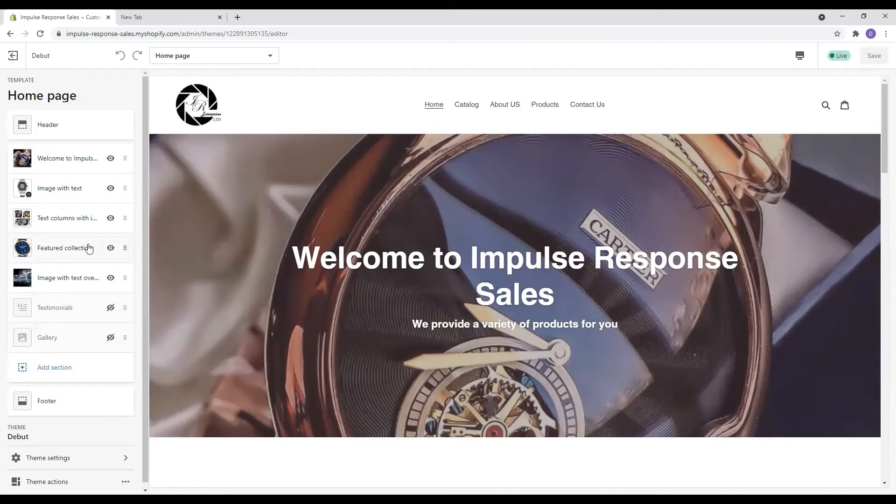
left_click(21, 129)
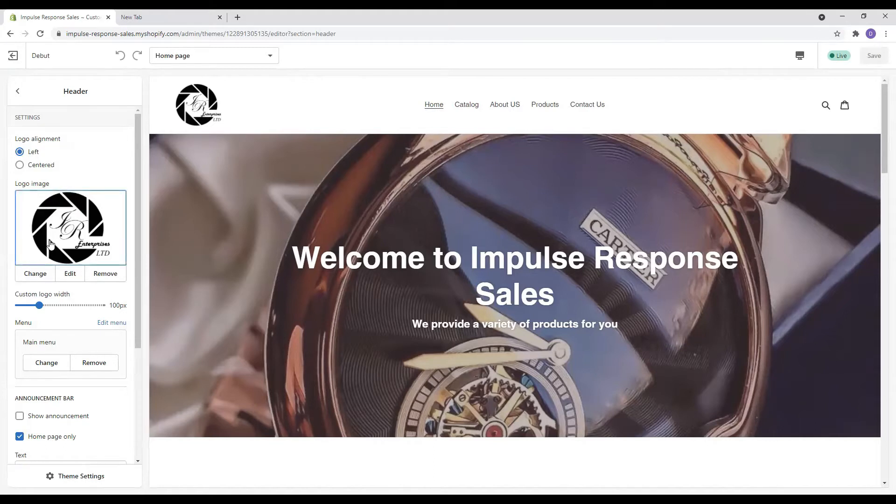
Bring up the image library to change the header logo image
left_click(36, 275)
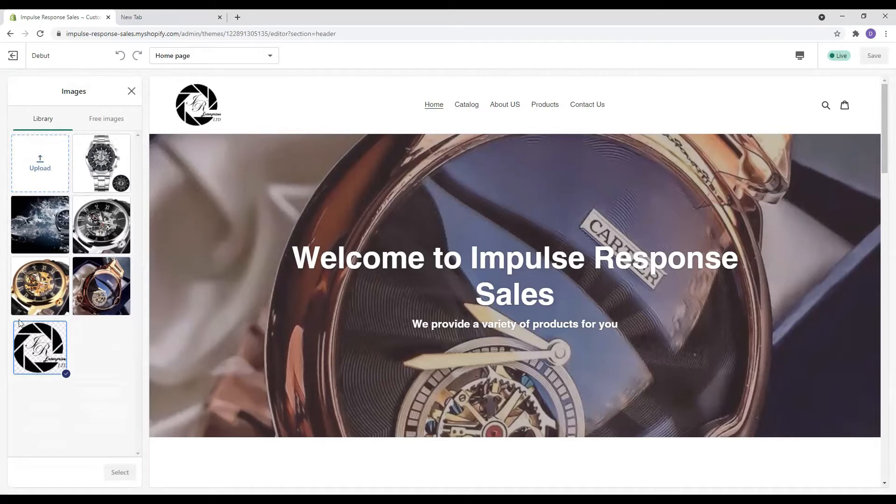
Upload 960x0 from Downloads to the library, then keep the JR logo as the header logo
left_click(40, 163)
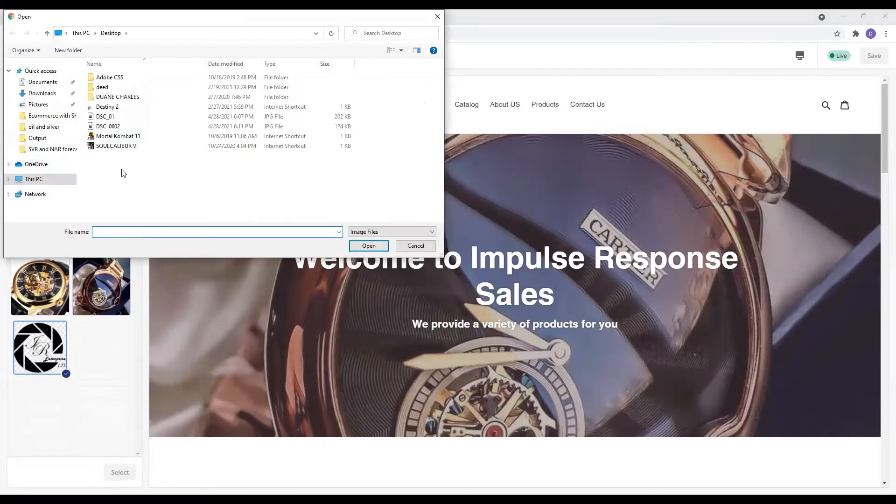
left_click(41, 94)
scroll(108, 189, "down", 3)
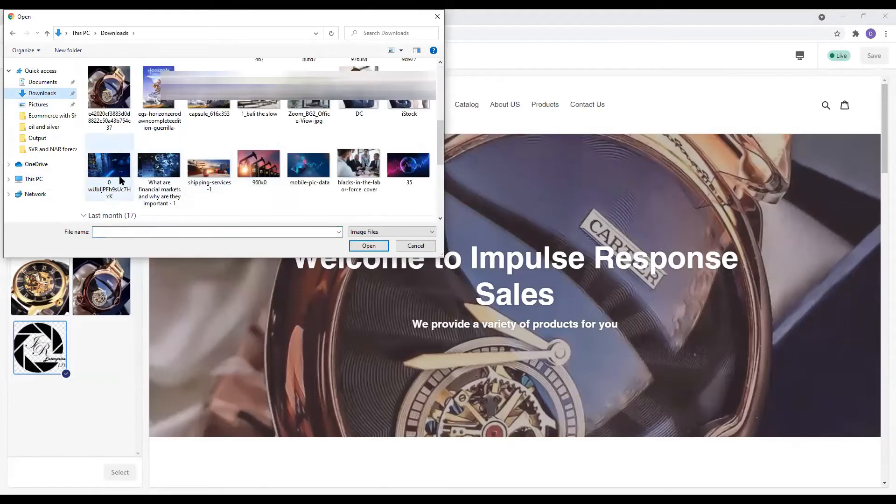
left_click(268, 171)
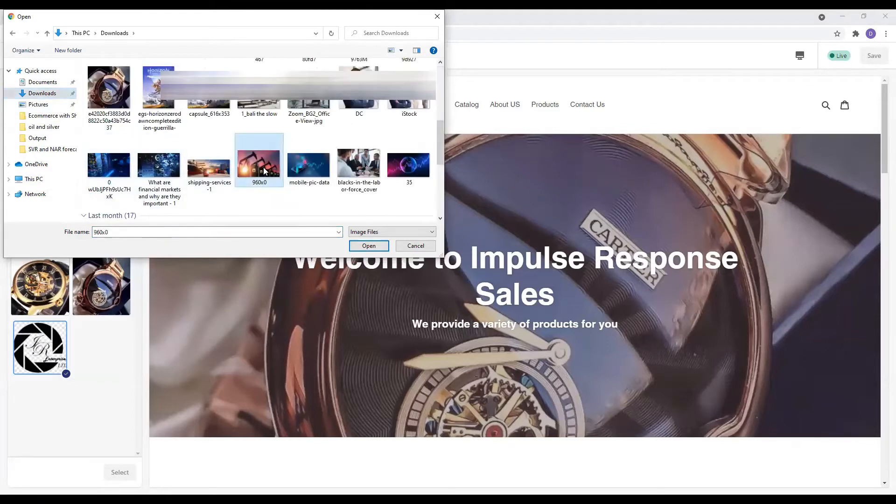
left_click(369, 246)
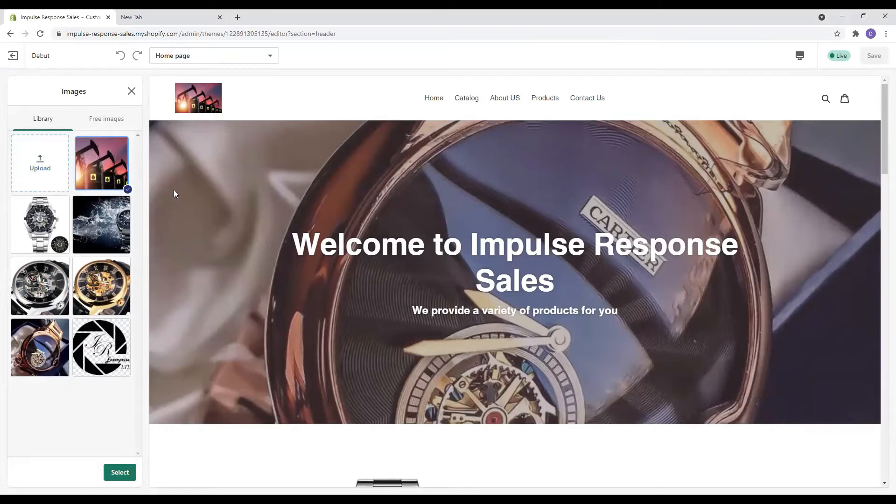
left_click(107, 344)
left_click(120, 472)
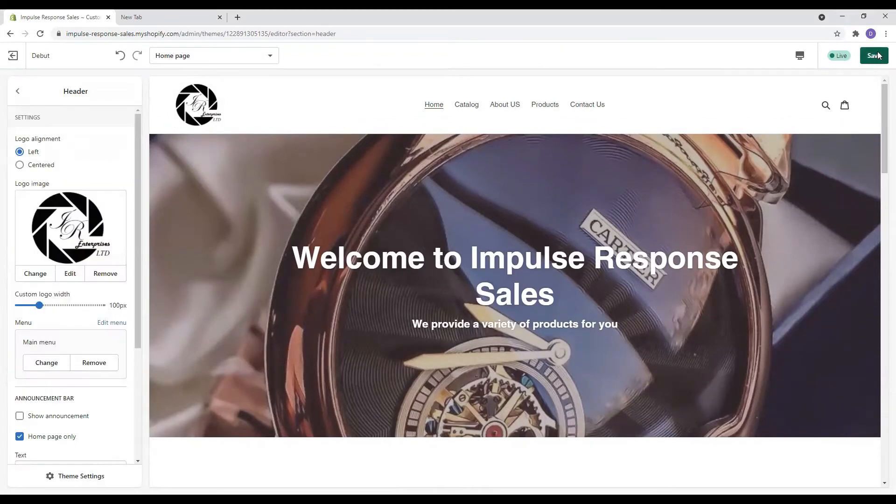
left_click(875, 56)
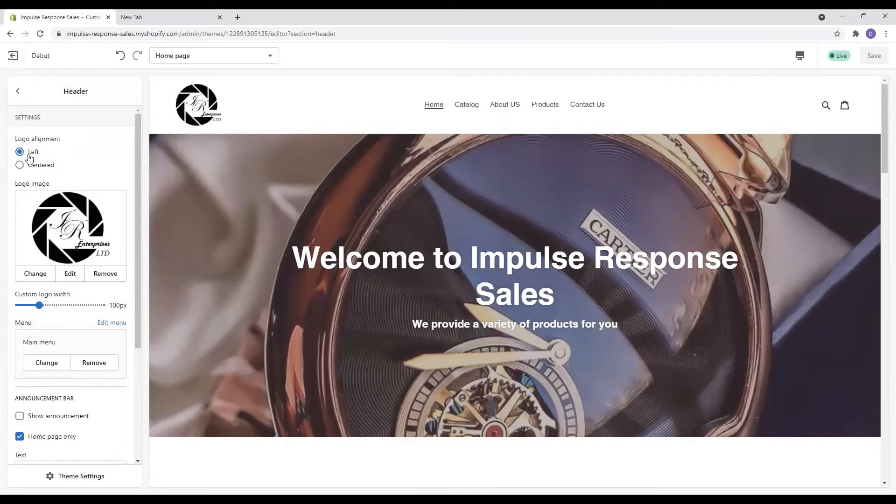
left_click(20, 166)
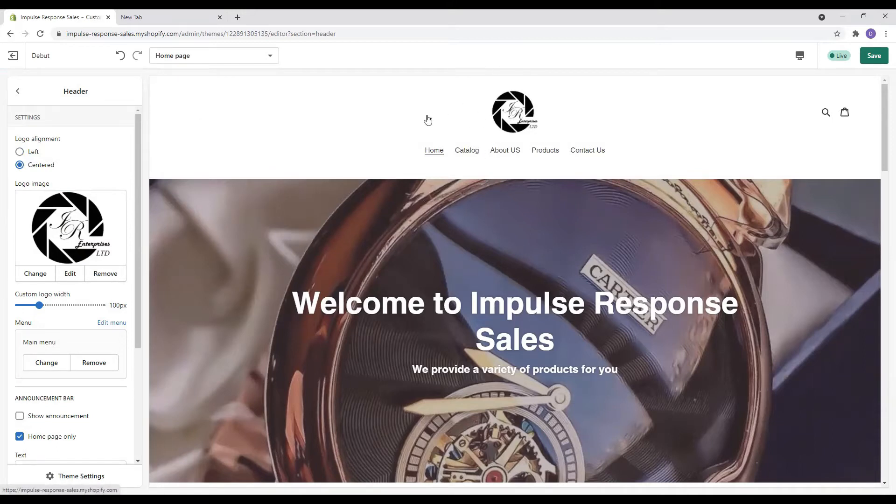
left_click(19, 152)
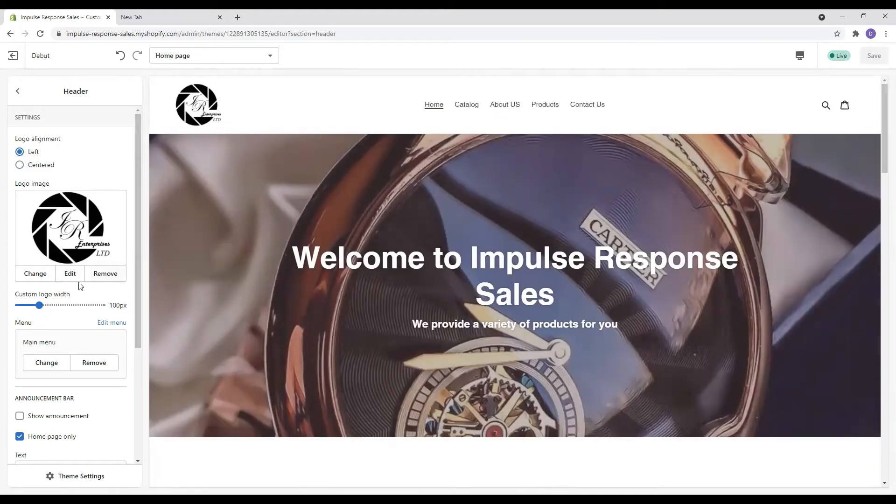
scroll(72, 299, "down", 3)
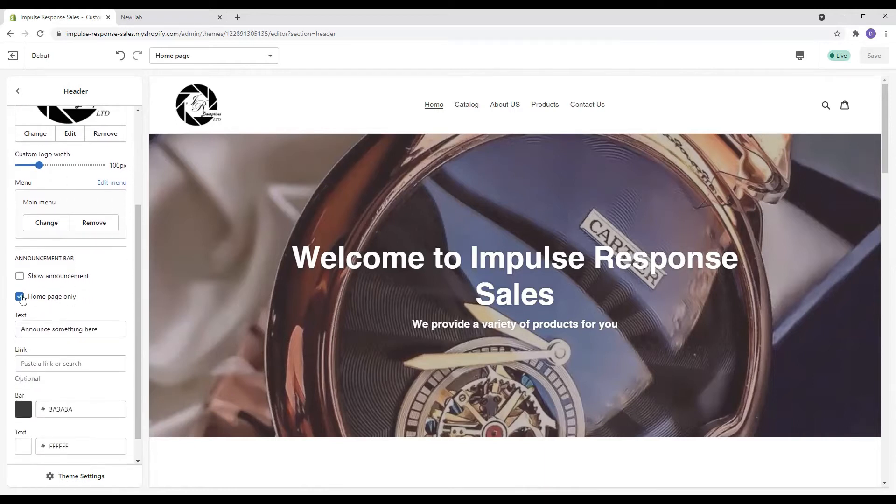
scroll(15, 243, "up", 2)
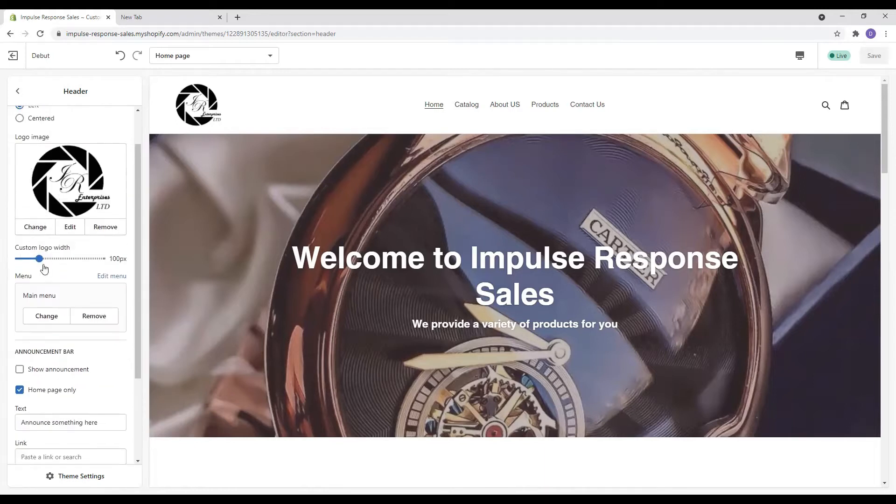
scroll(51, 263, "up", 1)
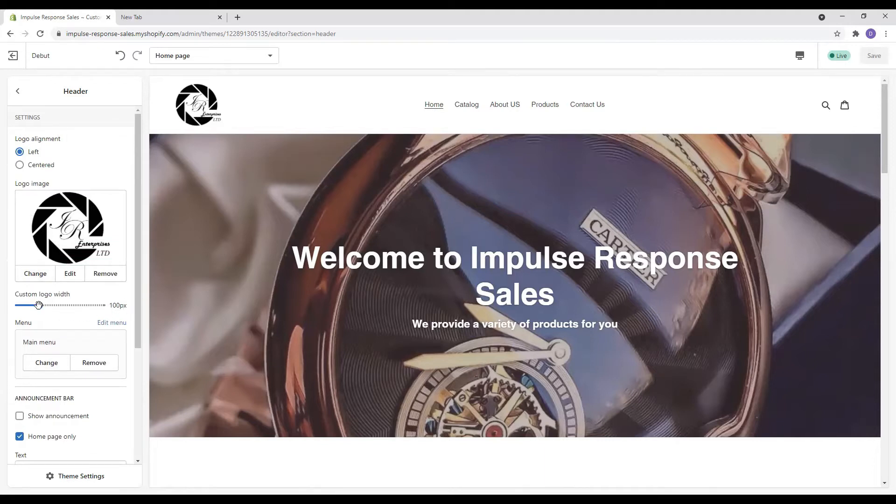
left_click_drag(38, 305, 69, 307)
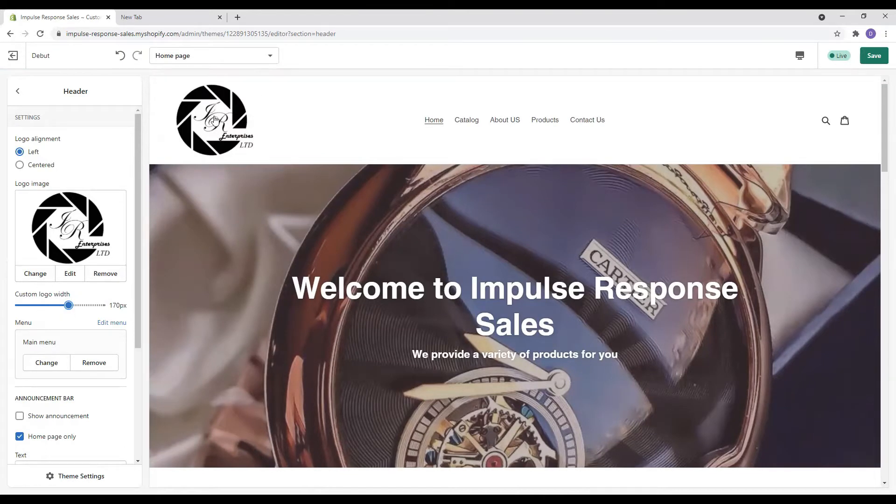
left_click_drag(69, 305, 89, 305)
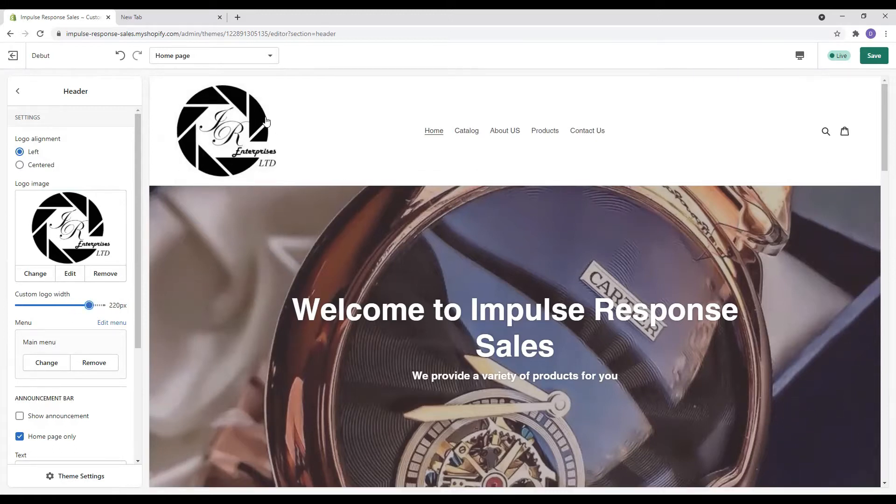
left_click_drag(90, 305, 39, 305)
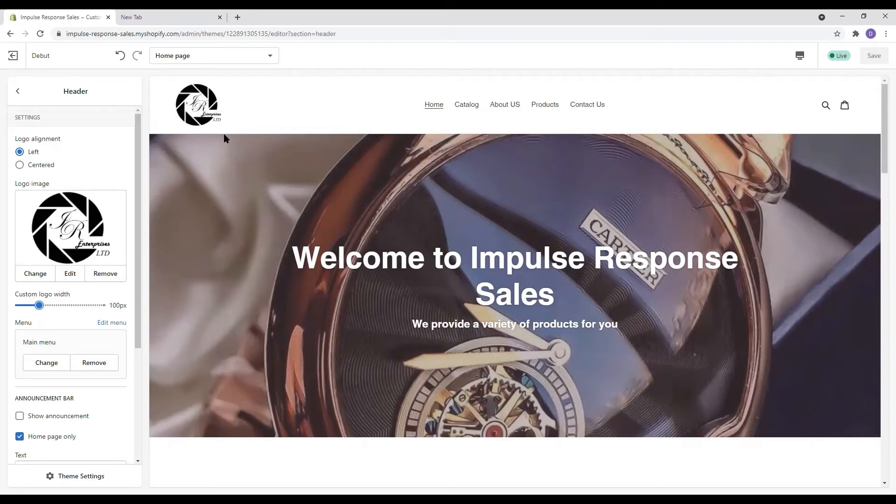
scroll(133, 236, "down", 3)
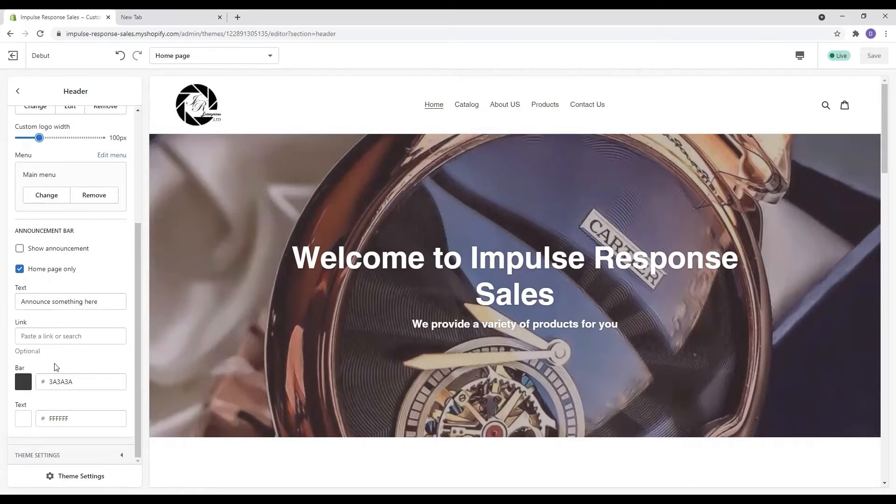
scroll(55, 367, "up", 3)
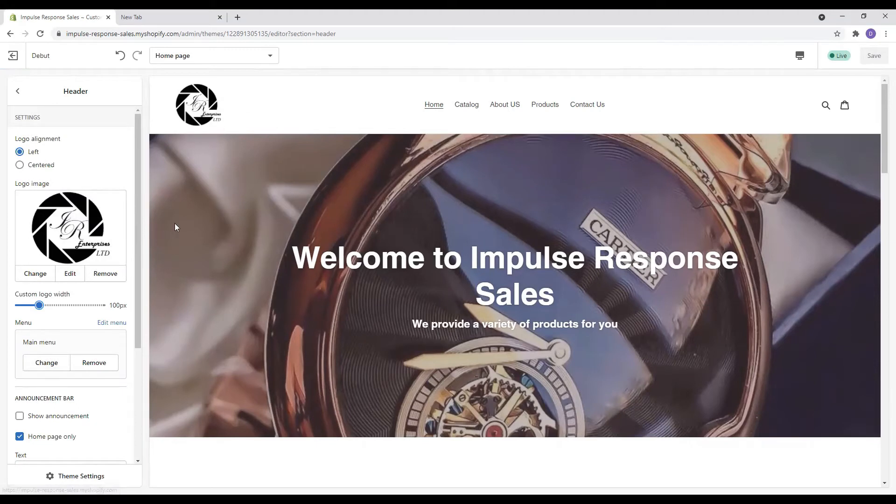
left_click(17, 93)
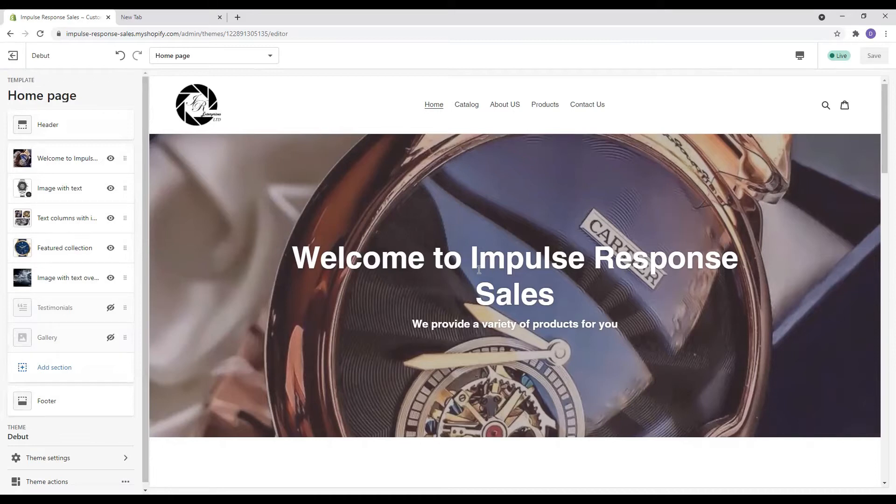
Set the Welcome hero section's image to the silver watch photo and save the theme
left_click(68, 159)
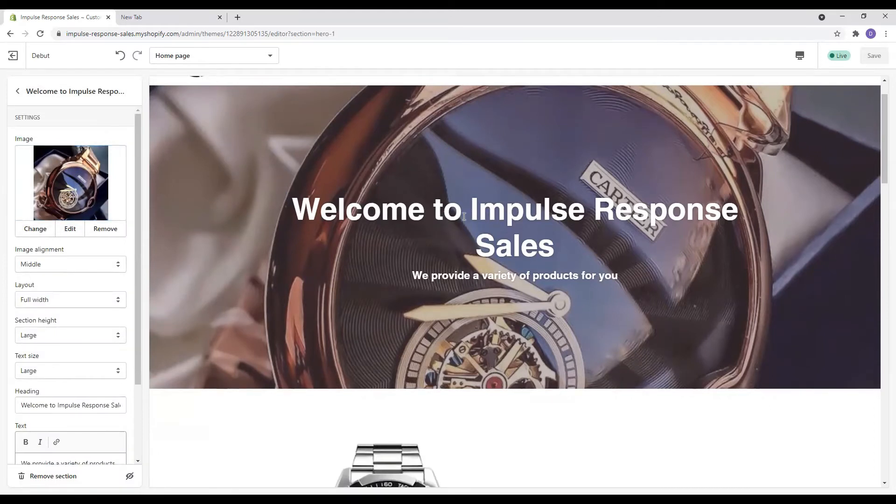
left_click(34, 232)
left_click(48, 228)
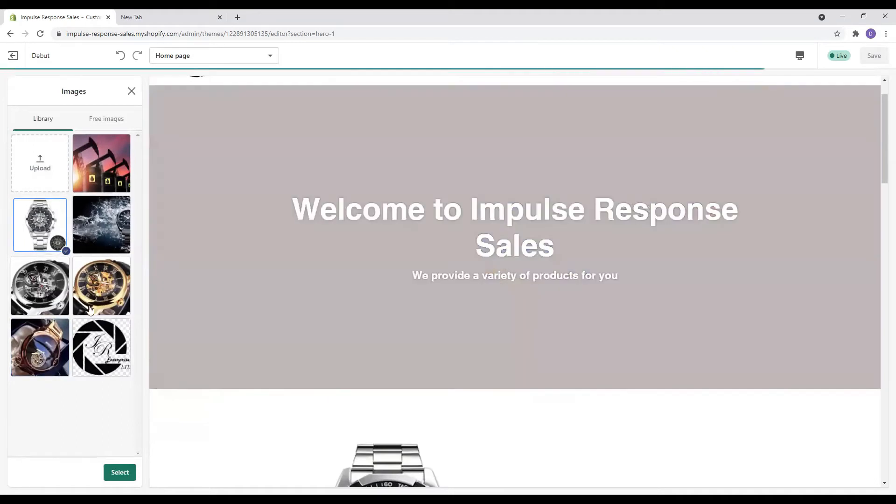
left_click(120, 473)
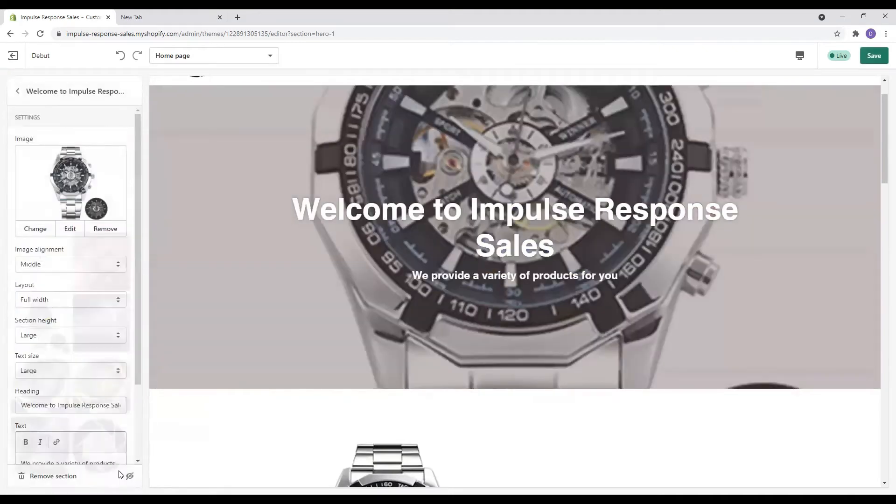
left_click(875, 55)
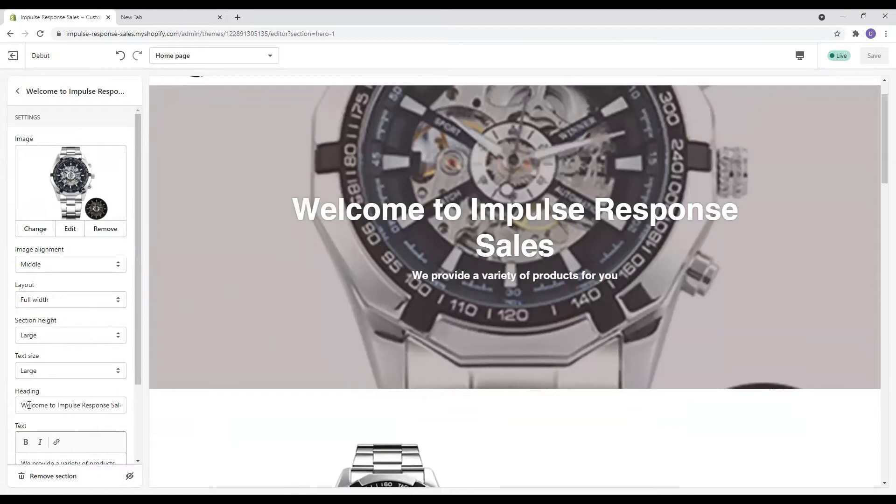
Replace 'Impulse Response Sales' in the hero heading with 'Dual Plus Watches'
left_click(60, 404)
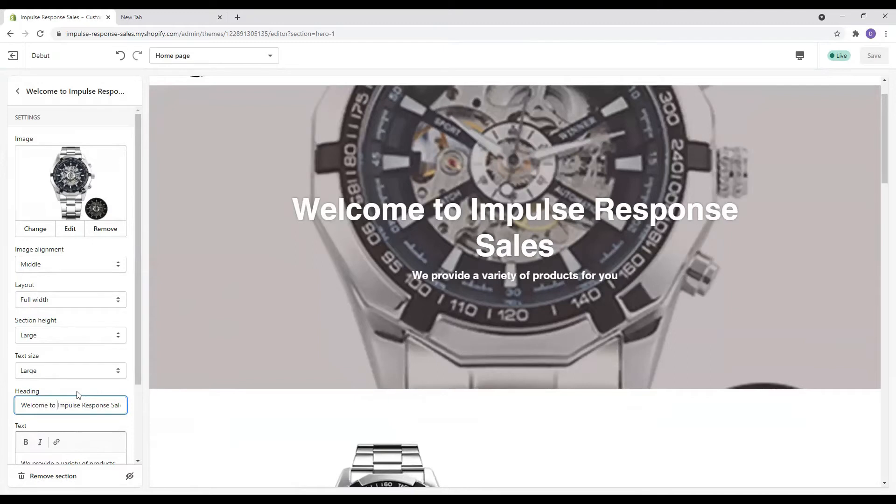
type("Wa")
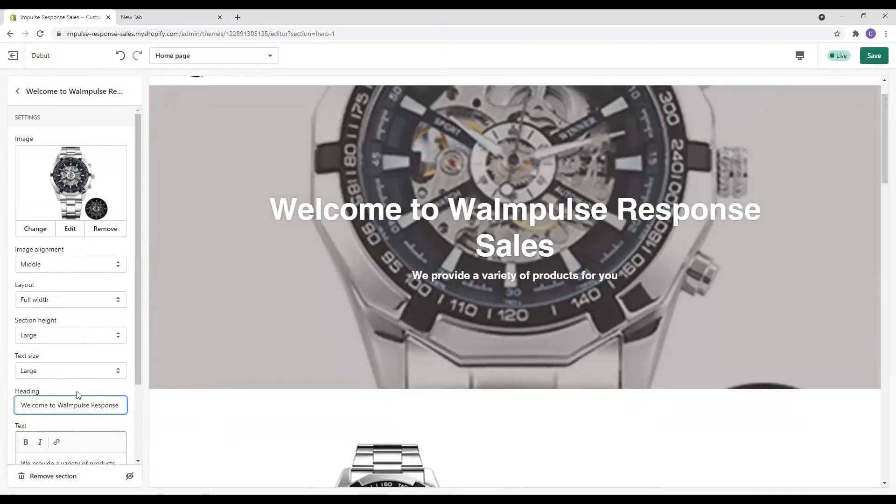
type("tches St")
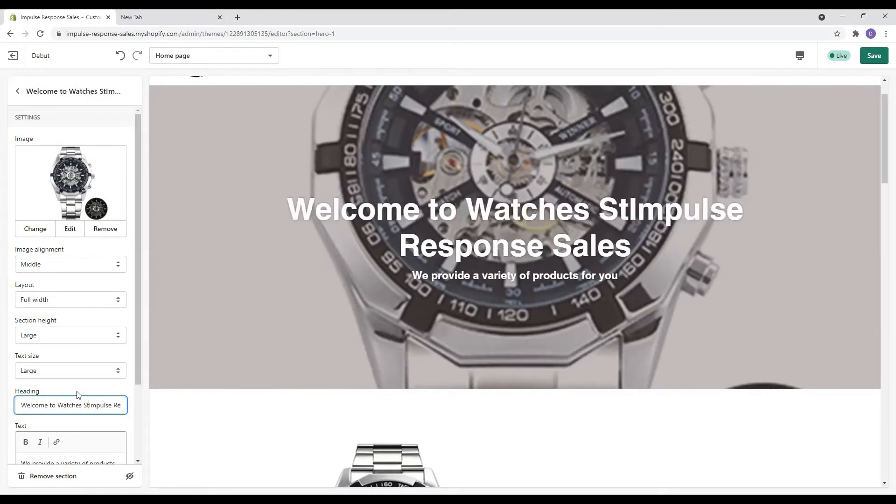
type("ore")
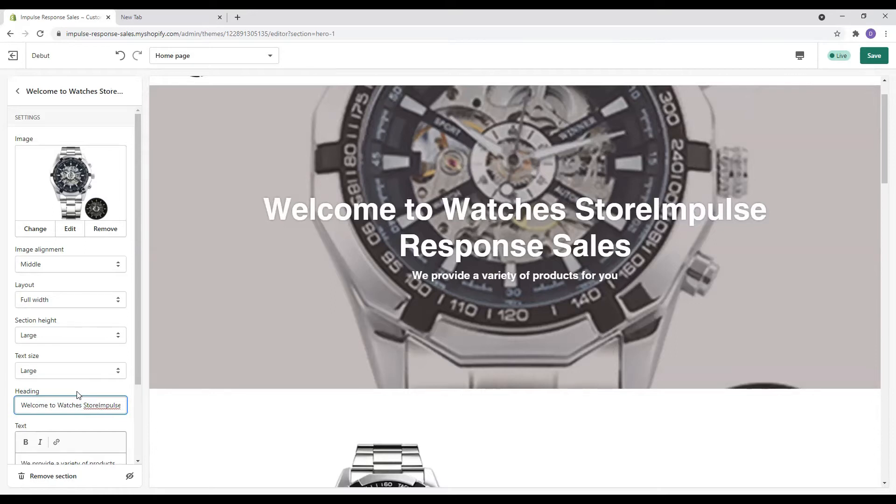
key("BackSpace")
key("BackSpace")
key("BackSpace")
key("BackSpace")
key("BackSpace")
key("BackSpace")
key("BackSpace")
key("BackSpace")
key("BackSpace")
key("BackSpace")
key("BackSpace")
key("BackSpace")
key("BackSpace")
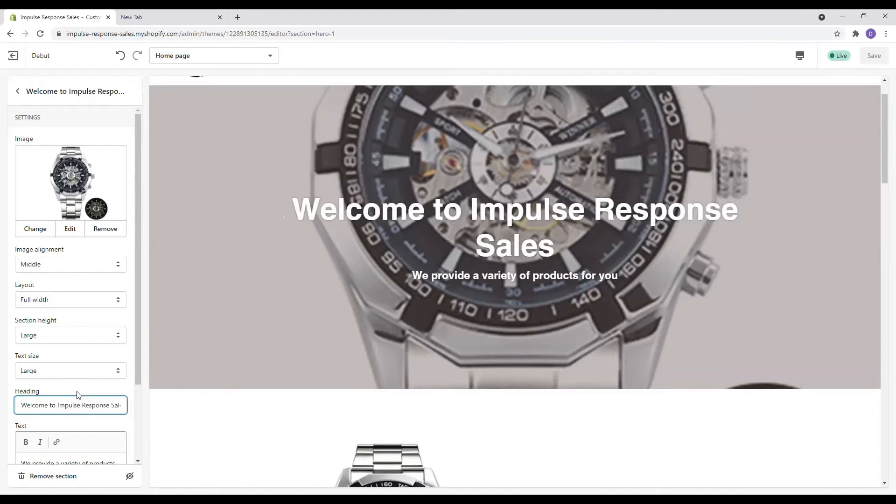
type("Dual Plus Watches")
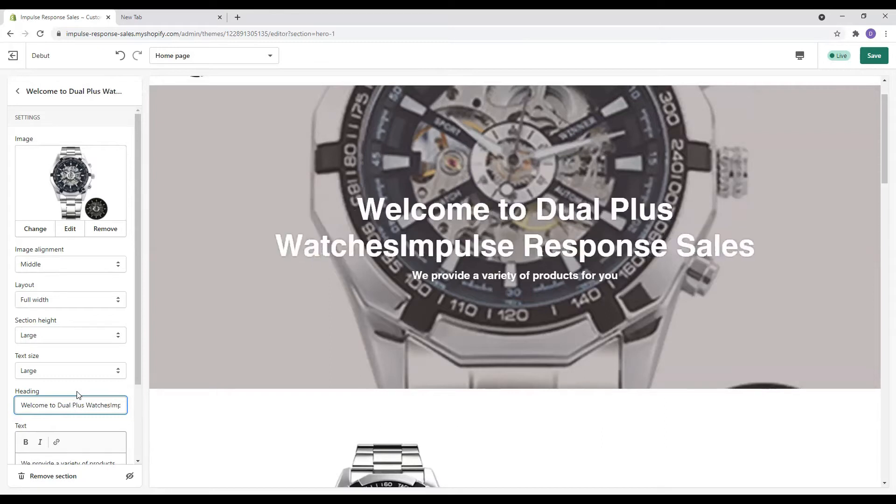
key("Delete")
key("Delete")
key("Delete")
key("Delete")
key("Delete")
key("Delete")
key("Delete")
key("Delete")
key("Delete")
key("Delete")
key("Delete")
key("Delete")
key("Delete")
key("Delete")
key("Delete")
key("Delete")
key("Delete")
key("Delete")
key("Delete")
key("Delete")
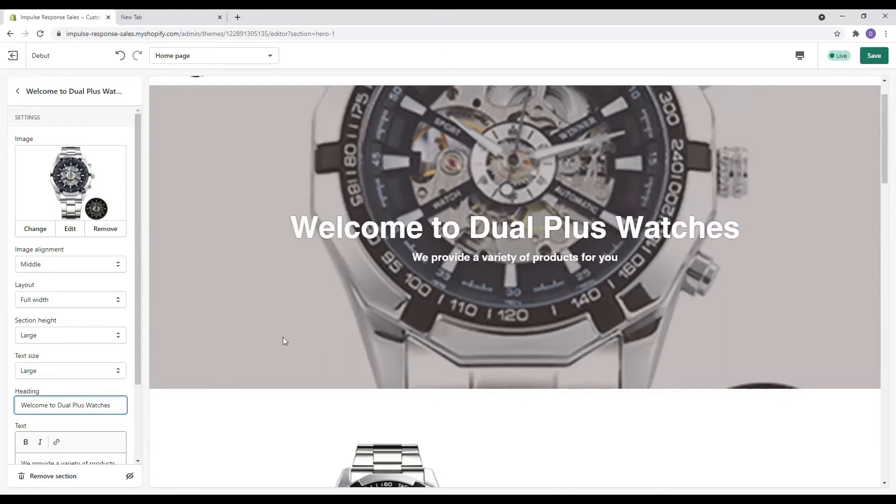
scroll(98, 406, "down", 2)
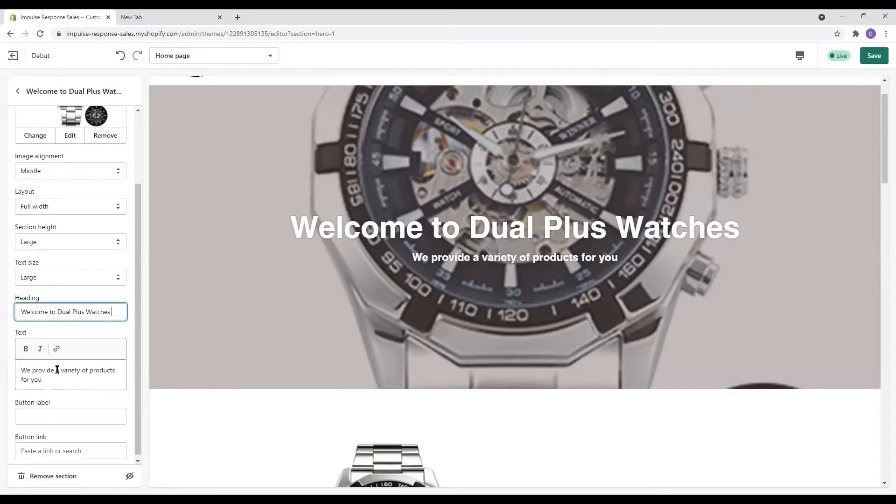
Insert 'specialize in watches. We' into the hero subtitle, fixing typos and deleting the word 'products'
left_click(31, 371)
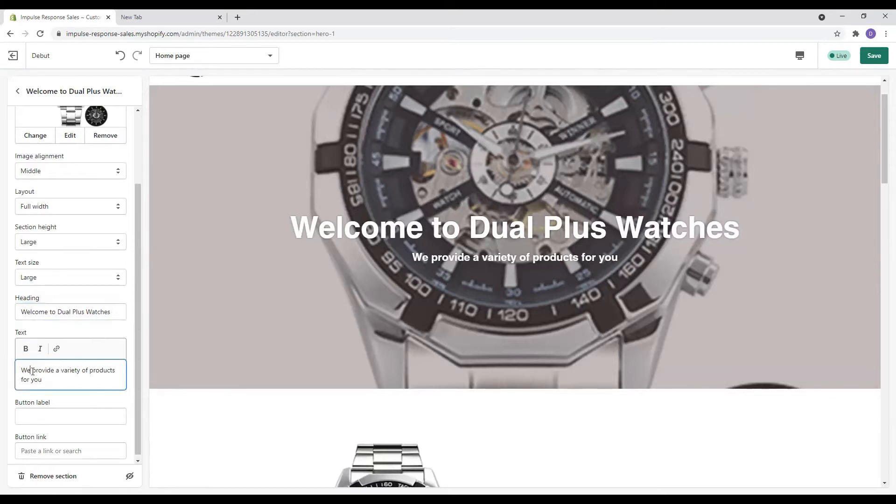
type("specific")
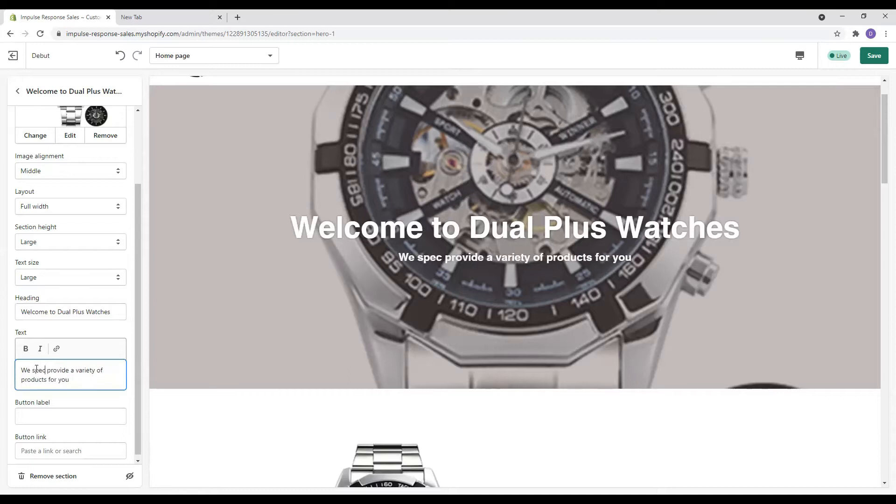
key("BackSpace")
type("ize")
key("BackSpace")
key("BackSpace")
key("BackSpace")
key("BackSpace")
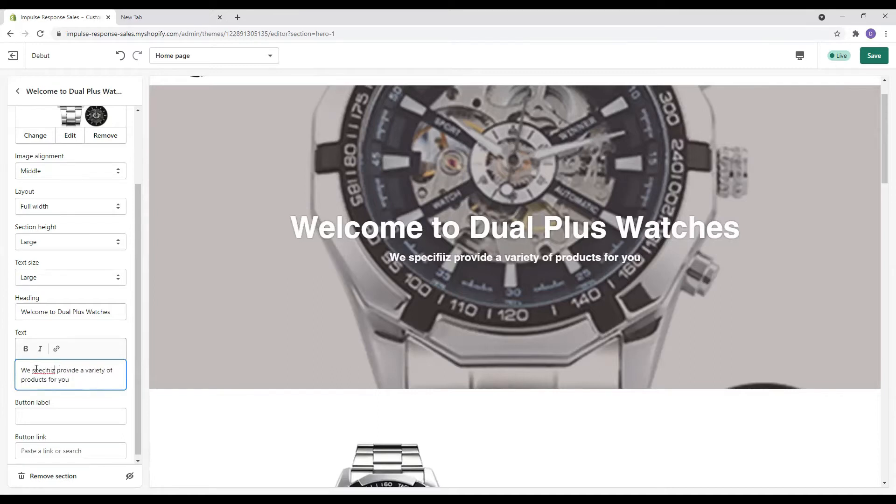
key("BackSpace")
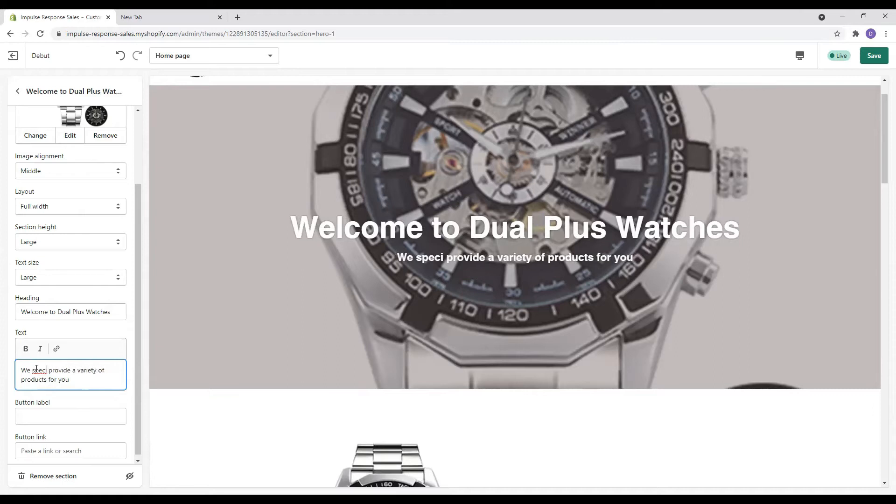
type("alize i")
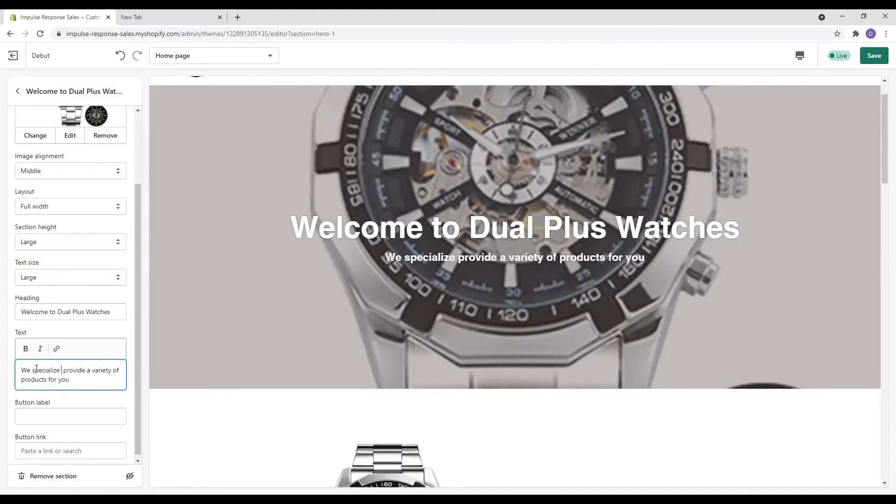
type("n watchae")
key("BackSpace")
key("BackSpace")
type("es")
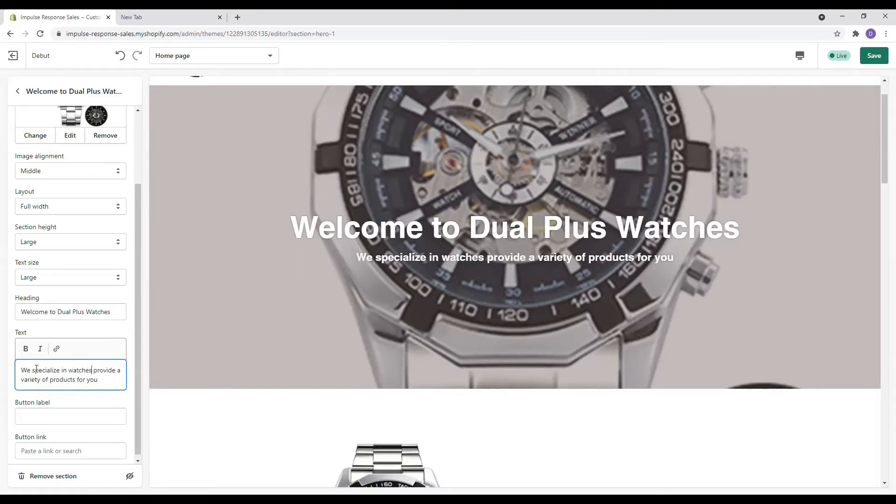
type(". We")
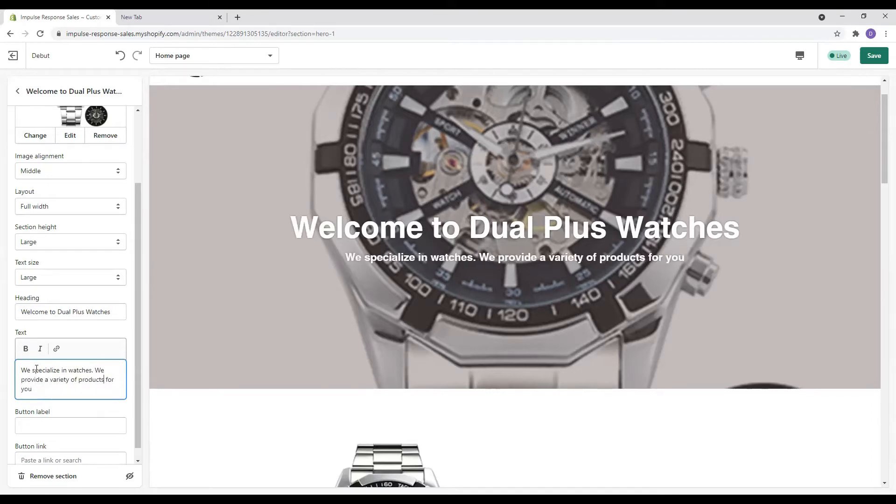
type("wa")
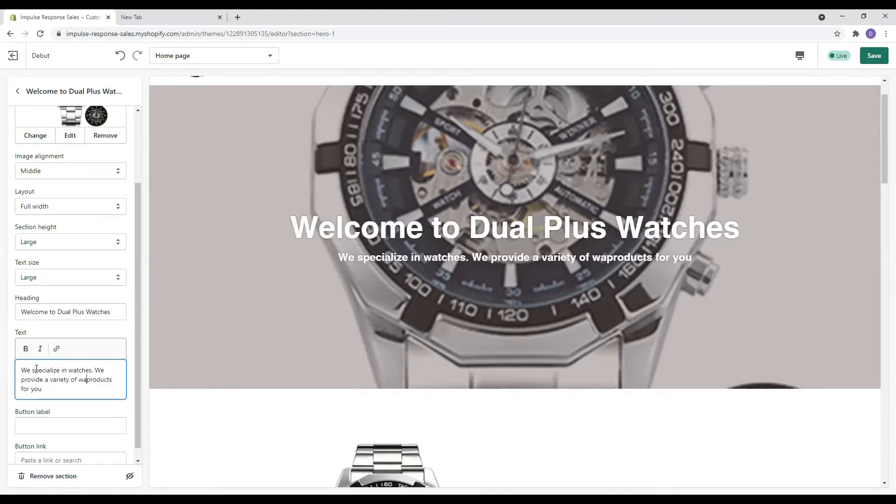
type("tches")
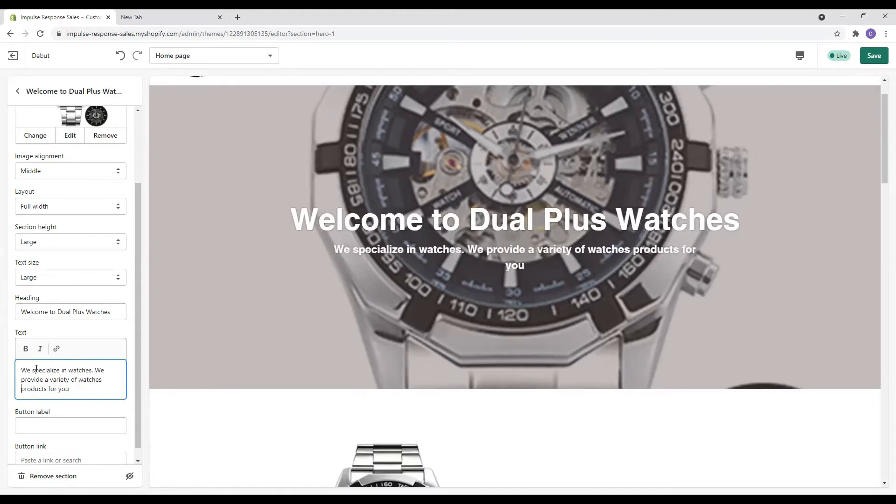
key("Delete")
key("Delete")
key("Delete")
key("Delete")
key("Delete")
key("Delete")
key("Delete")
key("Delete")
key("Delete")
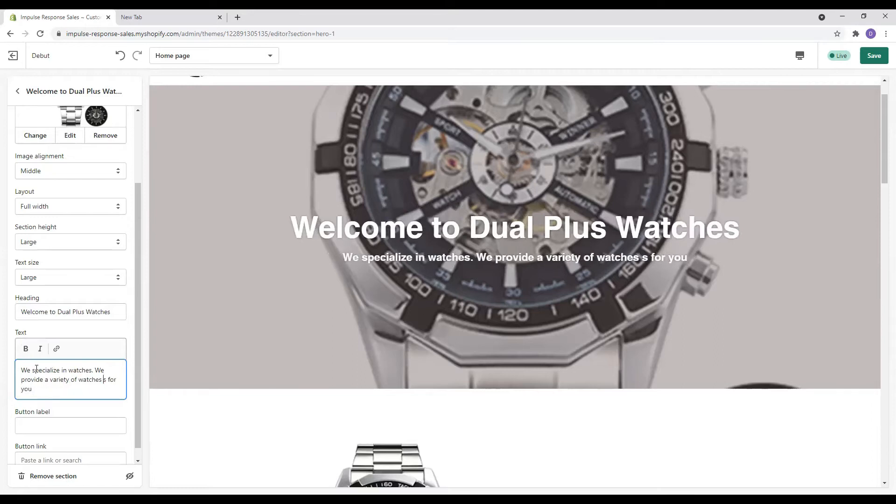
key("Delete")
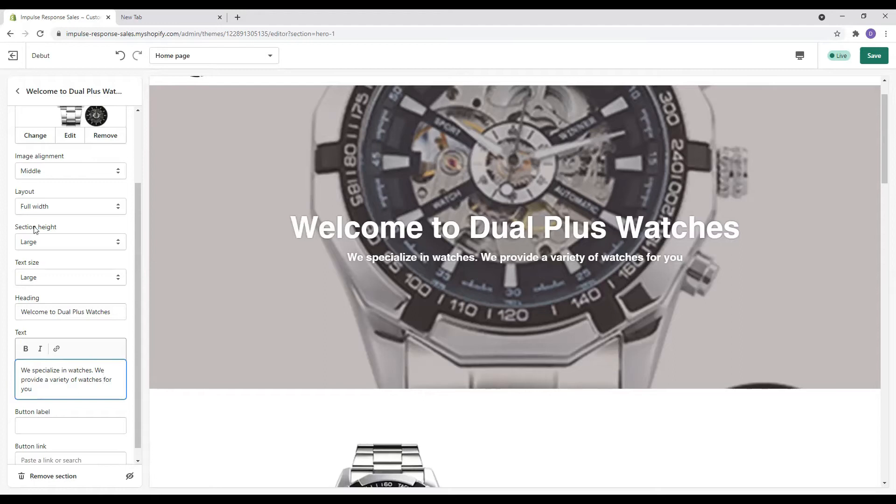
left_click(118, 206)
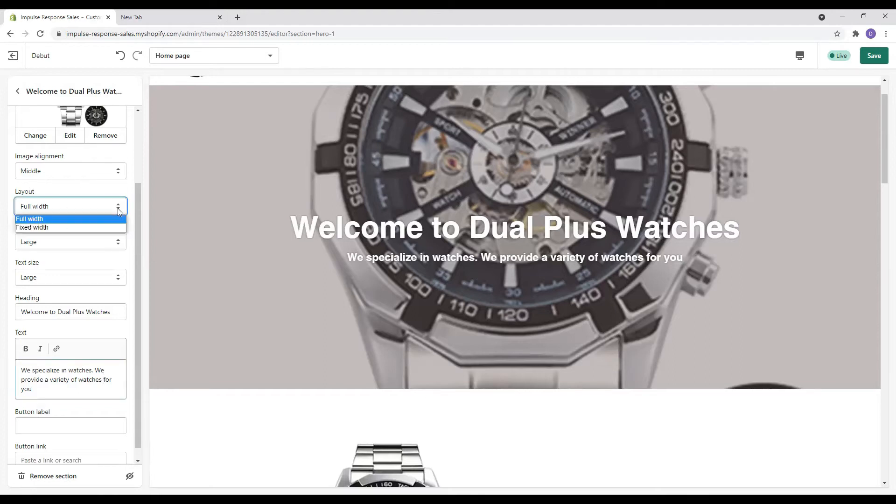
left_click(98, 227)
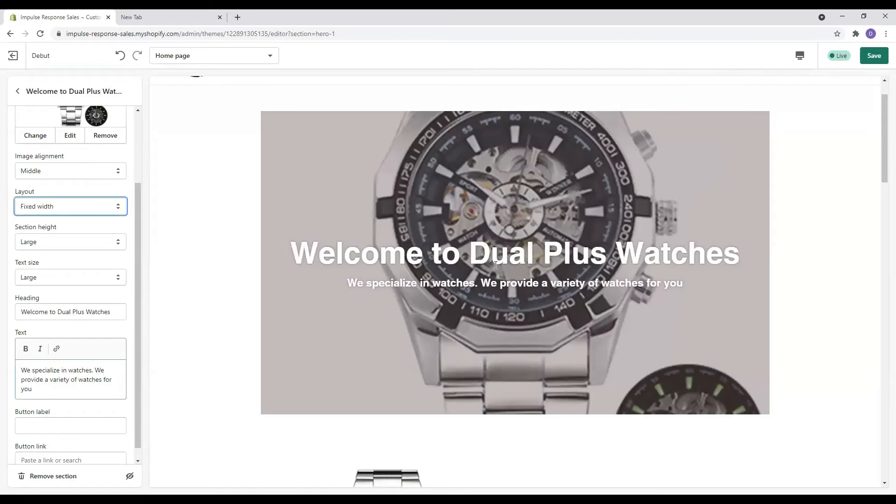
left_click(118, 206)
left_click(52, 217)
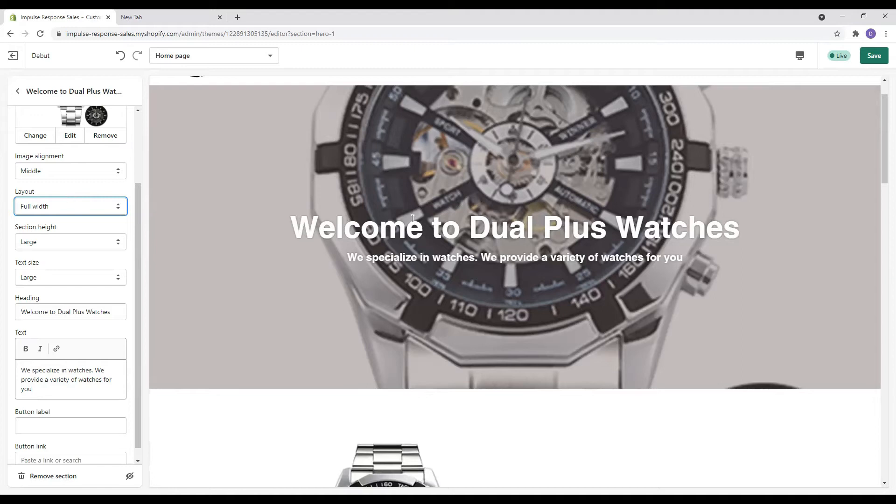
scroll(228, 219, "up", 1)
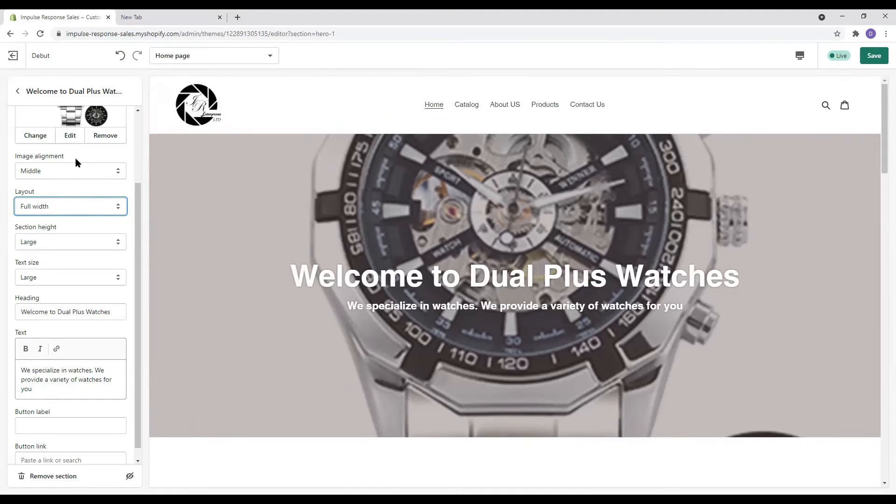
scroll(74, 158, "up", 2)
Set the hero banner to the rose-gold Cartier watch photo, save, and return to the sections
left_click(28, 228)
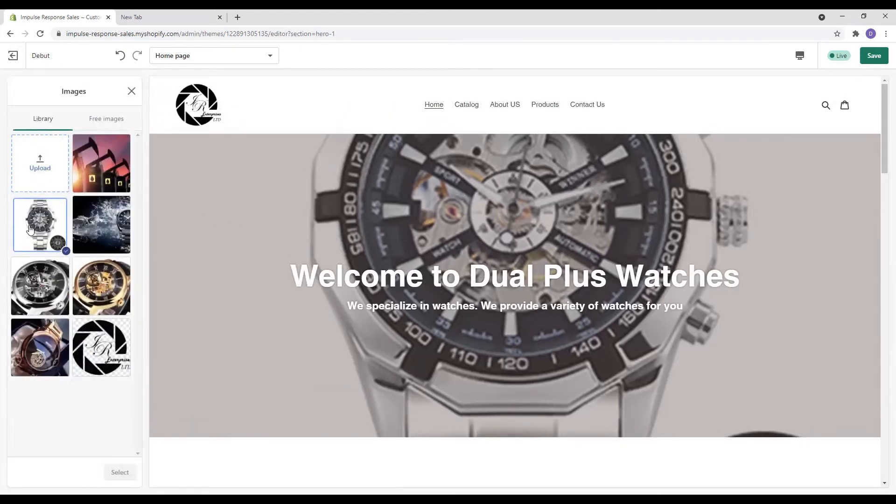
left_click(41, 348)
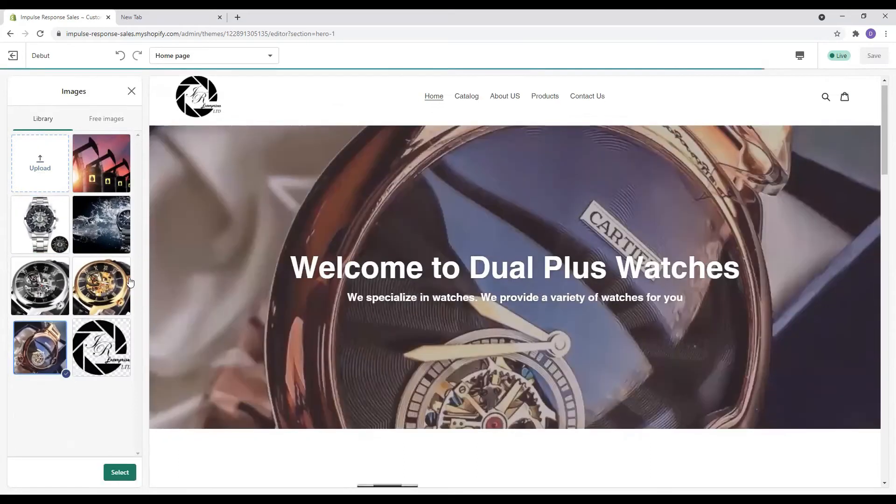
left_click(116, 469)
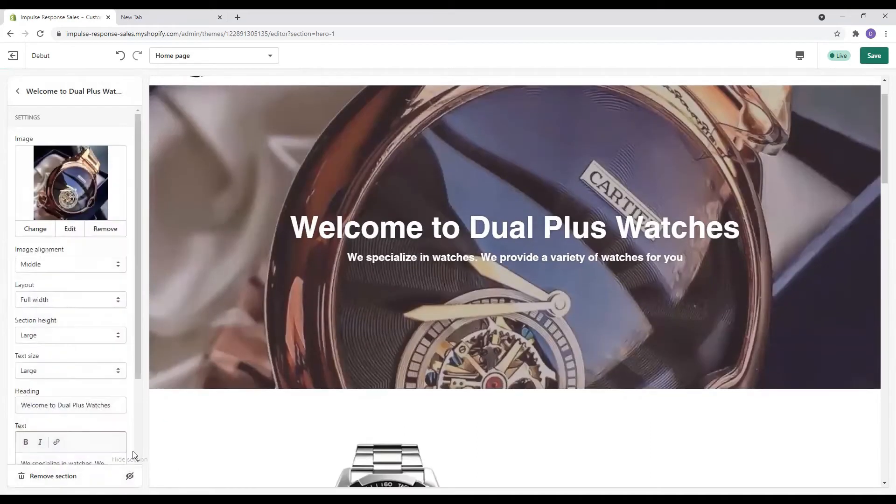
left_click(874, 56)
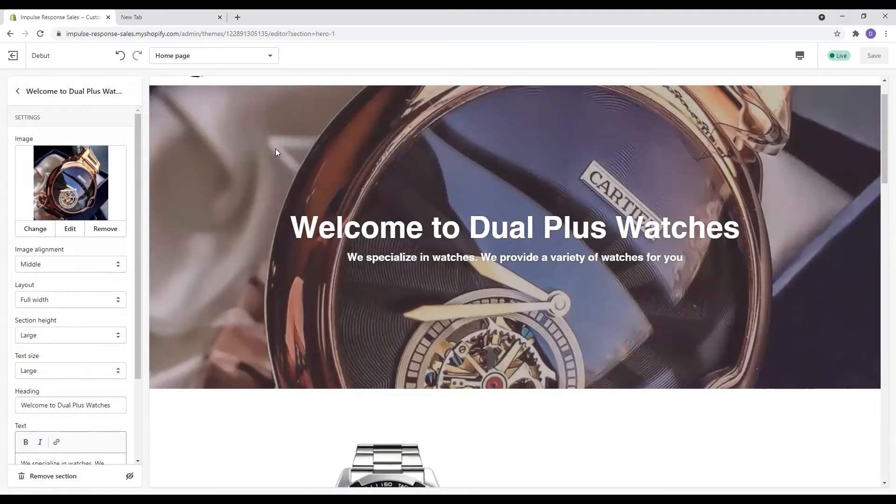
left_click(17, 91)
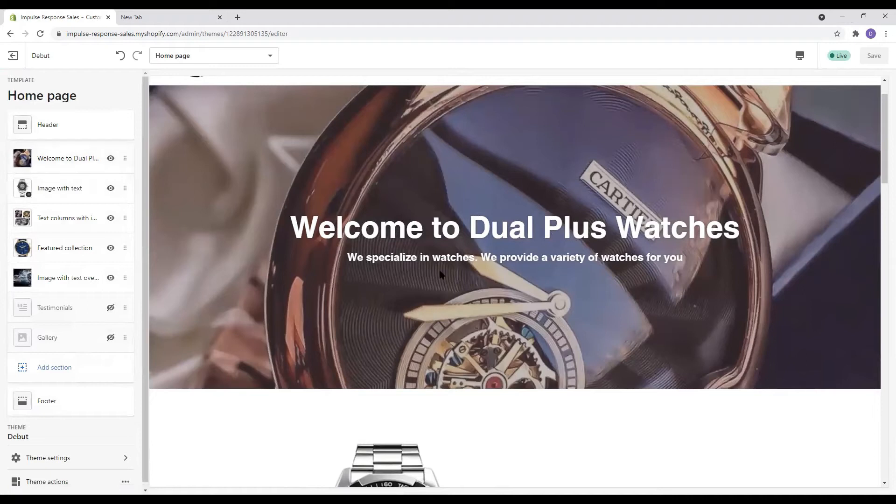
Give the Image with text section the gold skeleton watch picture and save
scroll(415, 357, "down", 3)
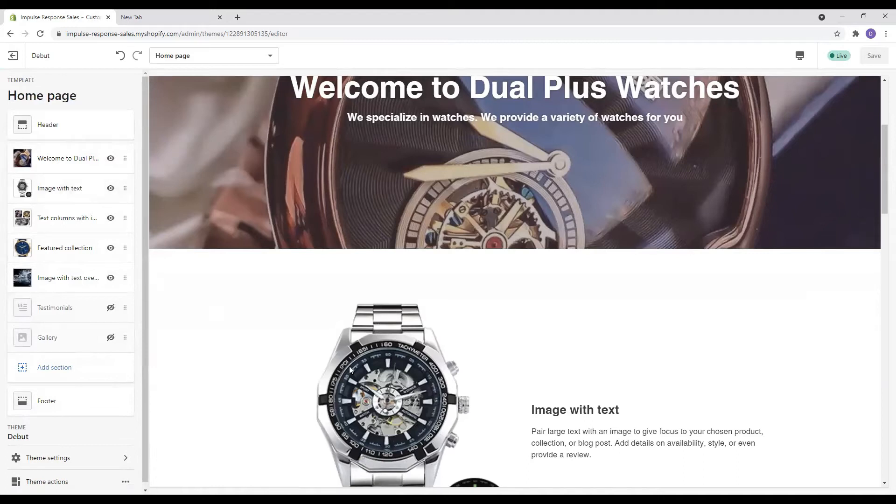
left_click(26, 190)
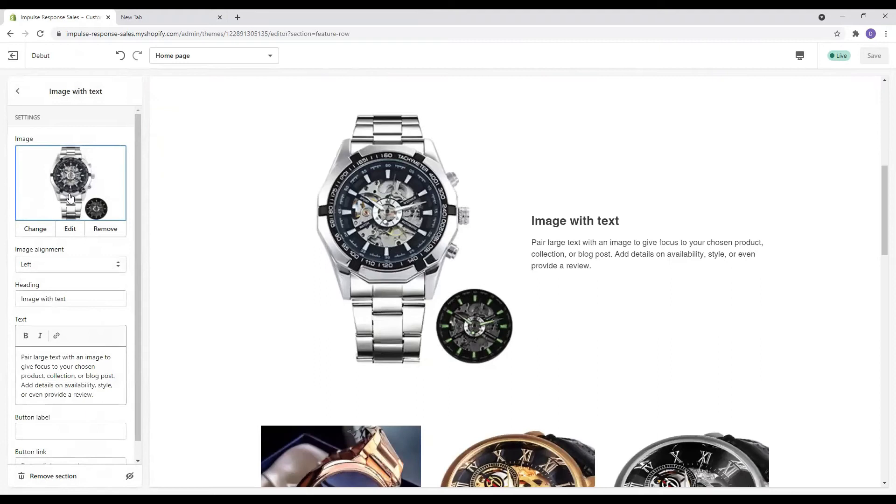
left_click(36, 232)
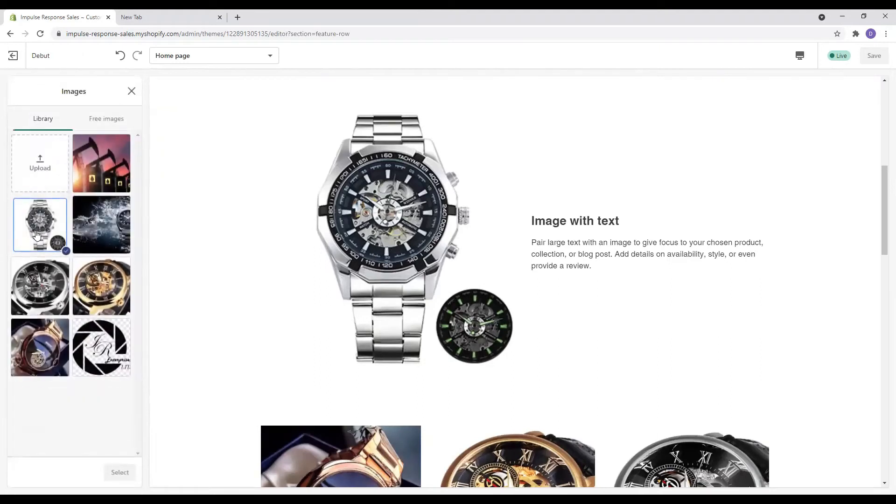
left_click(107, 292)
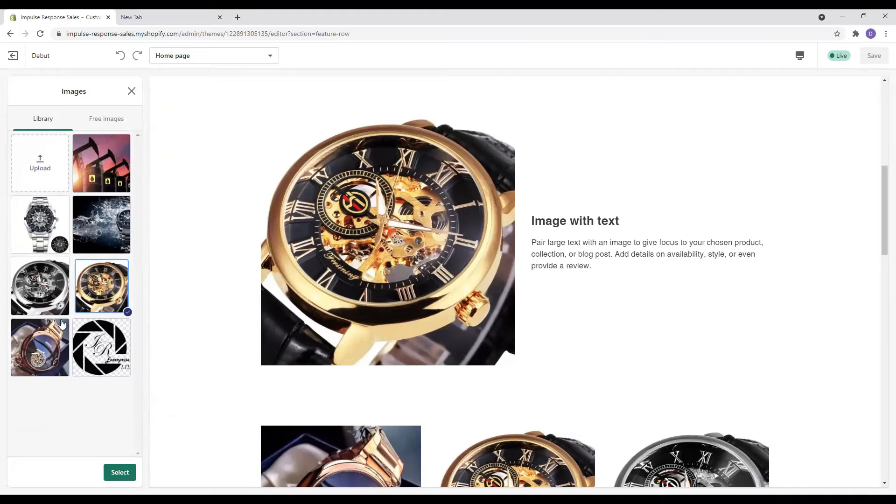
left_click(40, 162)
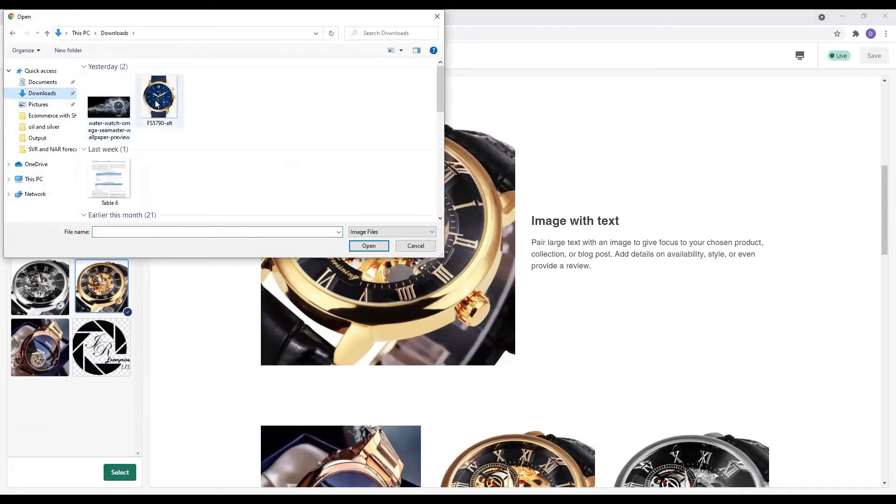
left_click(416, 245)
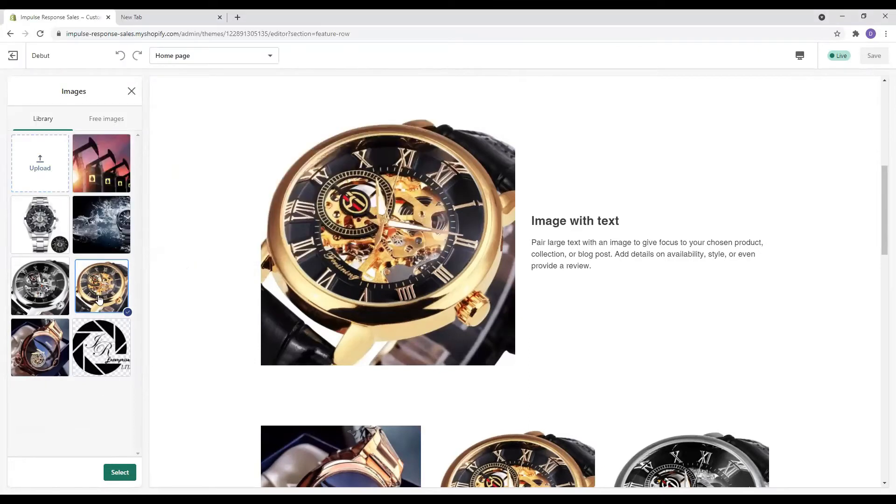
left_click(120, 473)
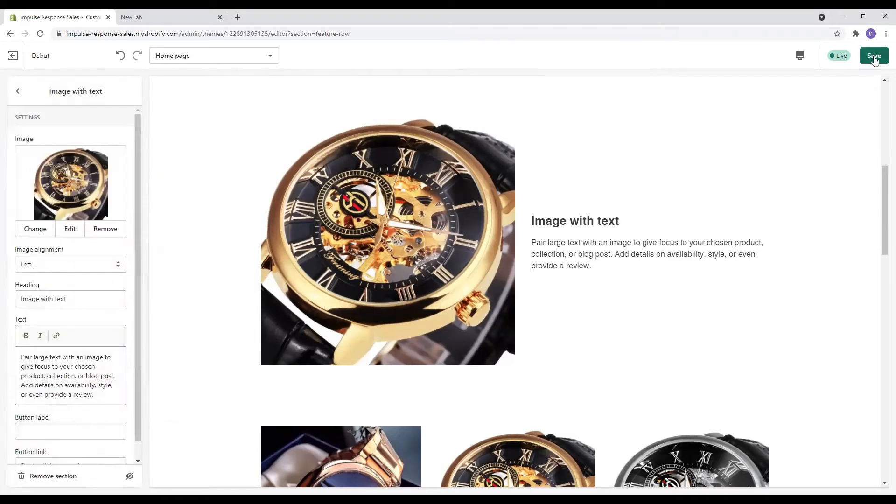
left_click(873, 56)
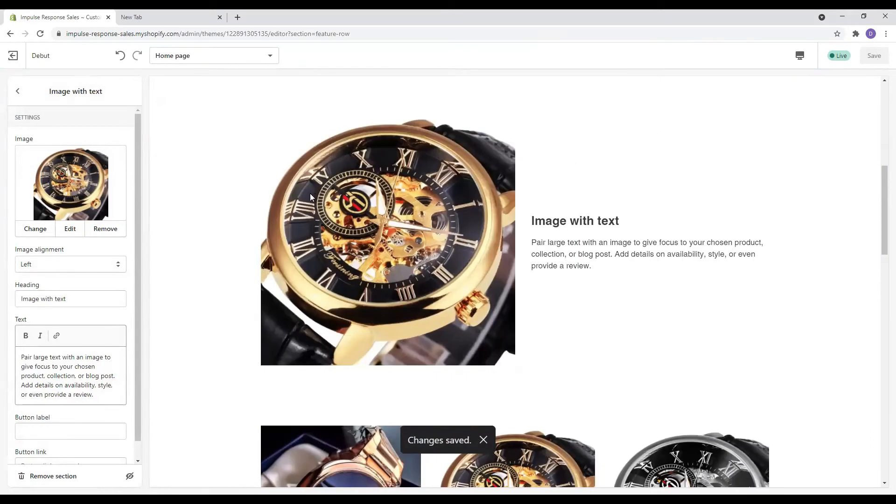
Swap that picture for the silver black-dial watch image and save
left_click(35, 228)
left_click(38, 284)
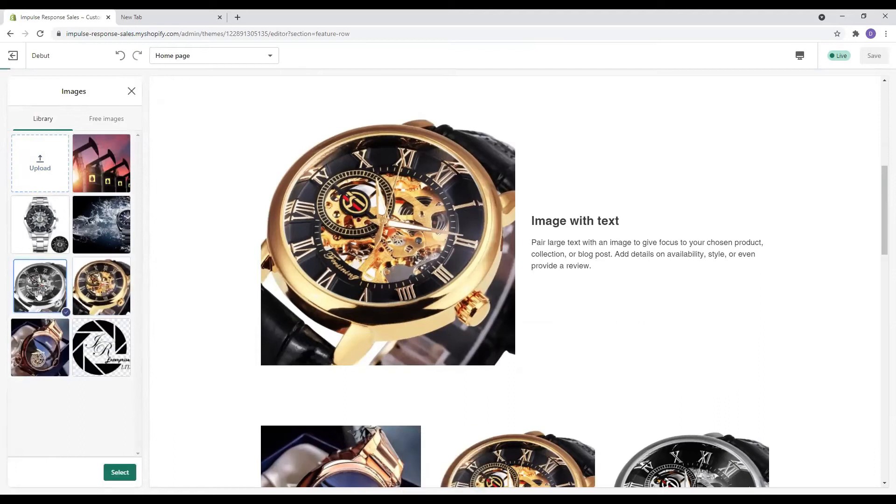
left_click(120, 473)
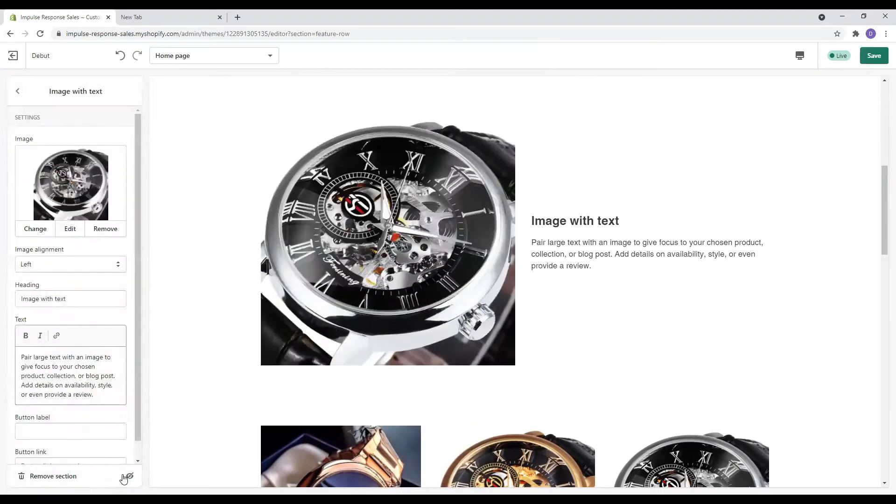
left_click(871, 57)
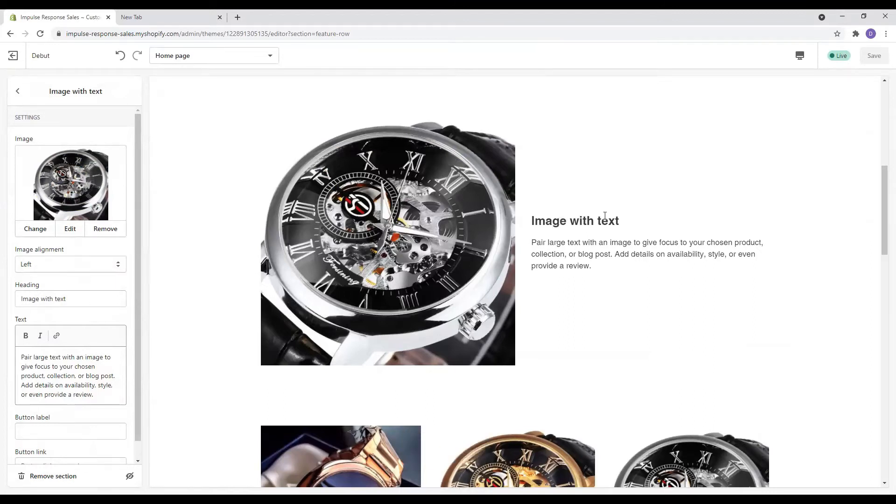
Retitle the section 'Very Big Watch' and write body text ending 'some text that describes your product.'
left_click_drag(108, 299, 0, 319)
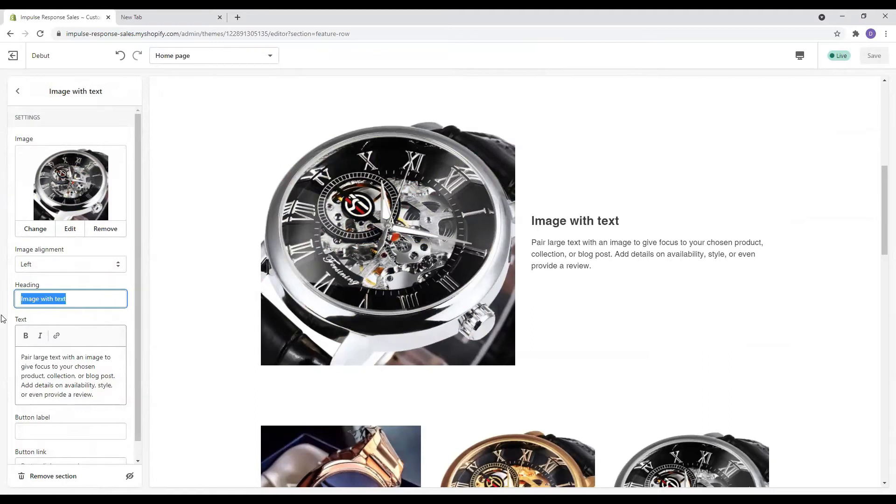
type("Ve")
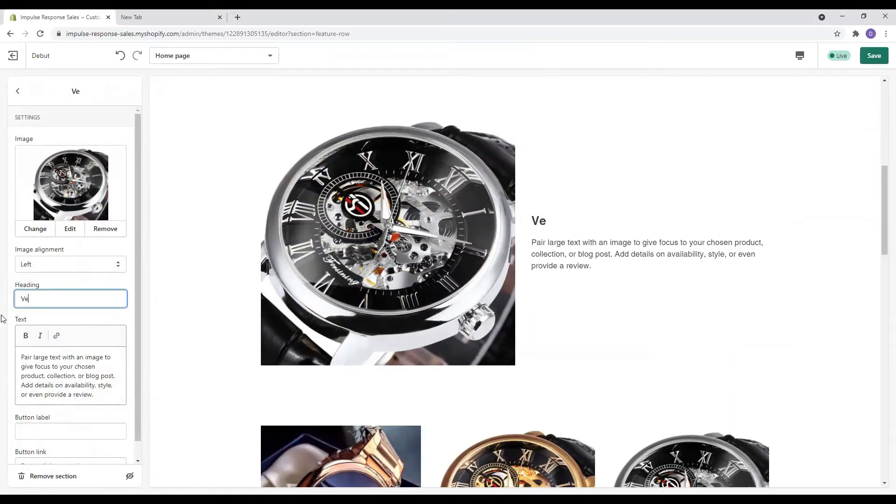
type("ry Big Watch")
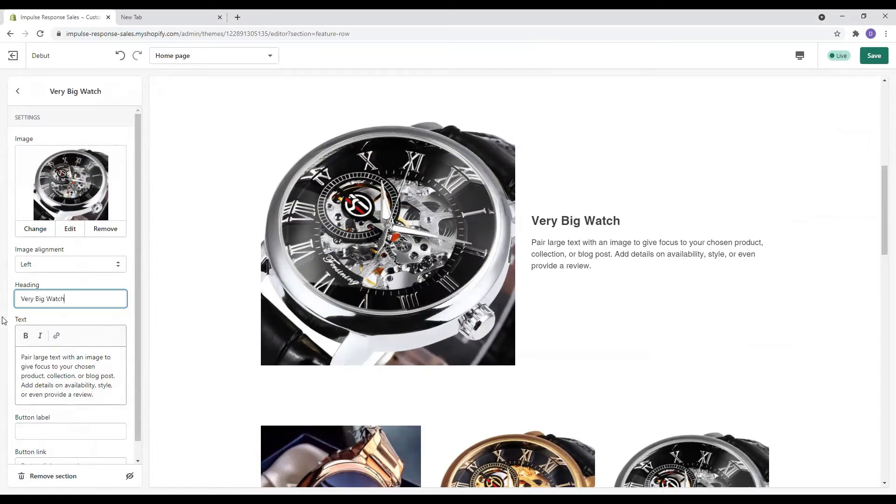
left_click_drag(97, 394, 16, 359)
type("Th")
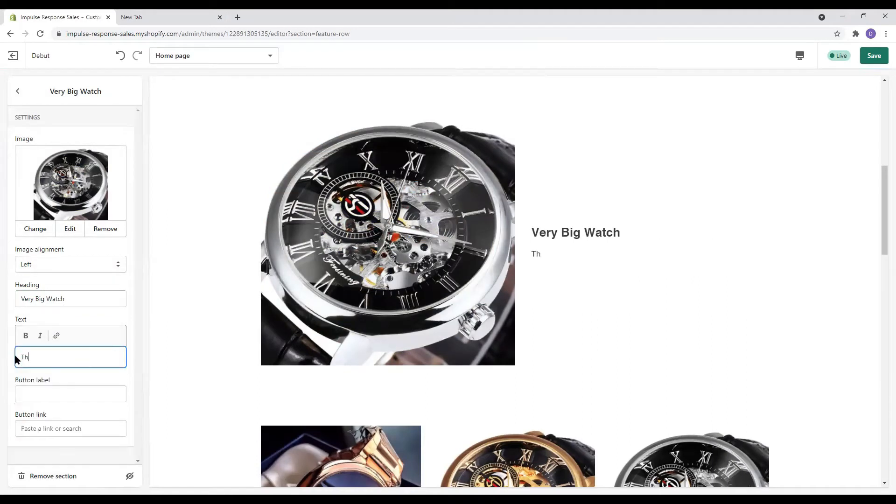
type("is is an areadwhere you can put in so")
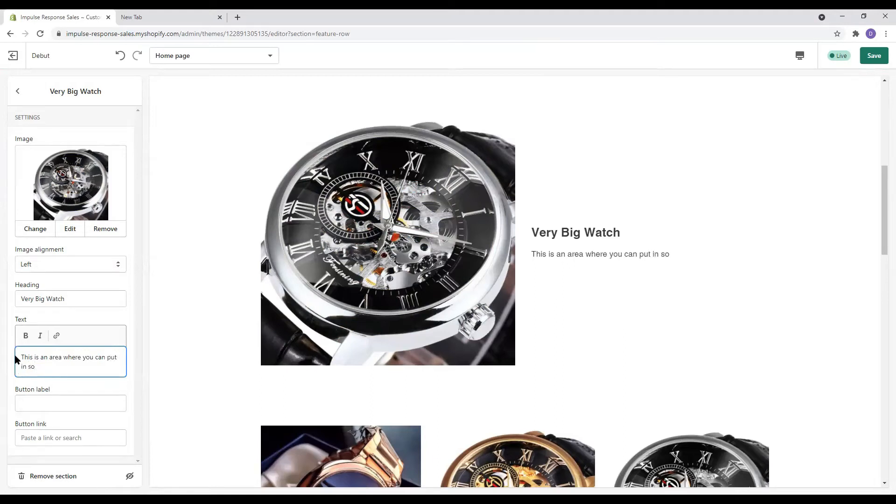
type("me random")
key("BackSpace")
key("BackSpace")
key("BackSpace")
key("BackSpace")
key("BackSpace")
key("BackSpace")
type("tex")
key("BackSpace")
type("xt that")
type(" s")
key("BackSpace")
type("describes your")
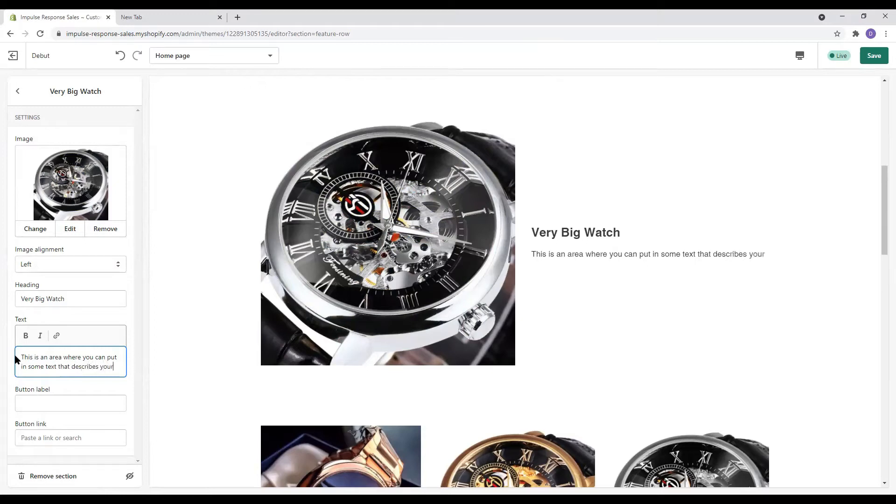
type(" product")
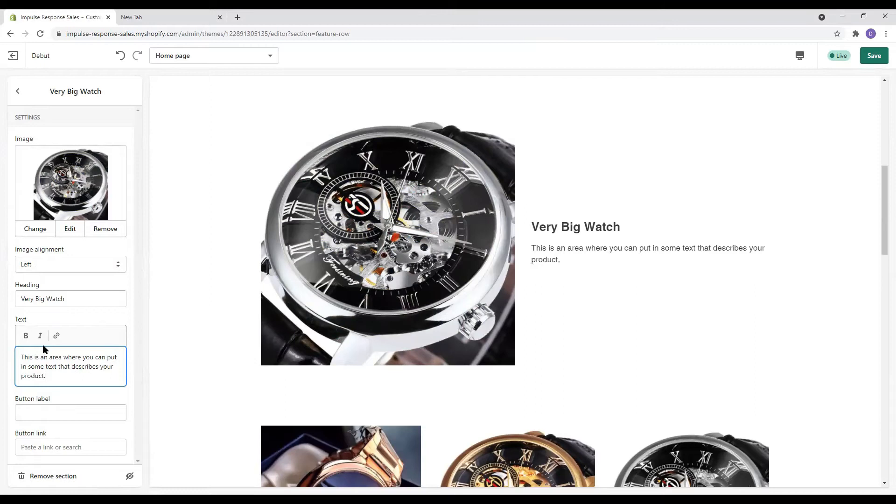
type(".")
In Text columns with images, set the first column's picture to the silver skeleton watch
left_click(17, 91)
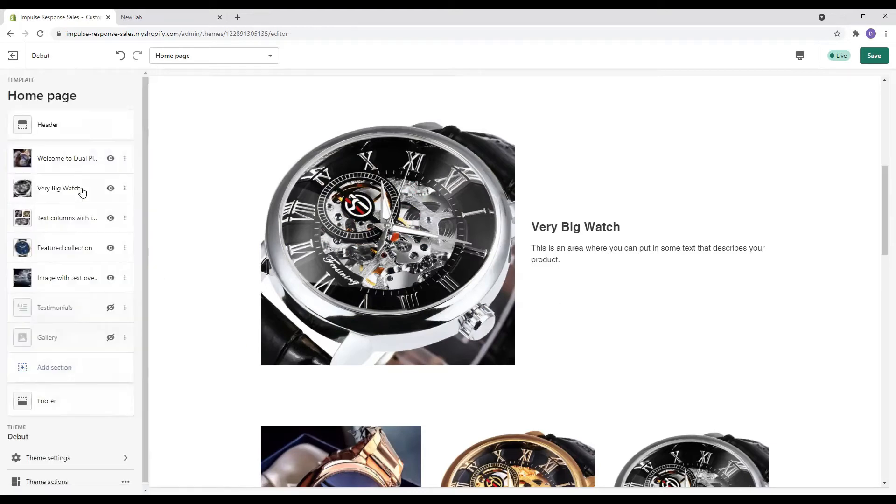
scroll(460, 283, "down", 5)
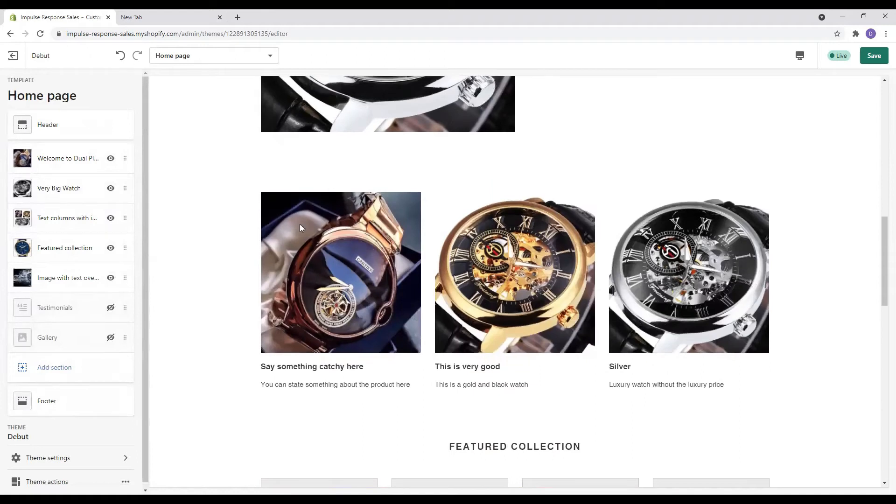
left_click(83, 223)
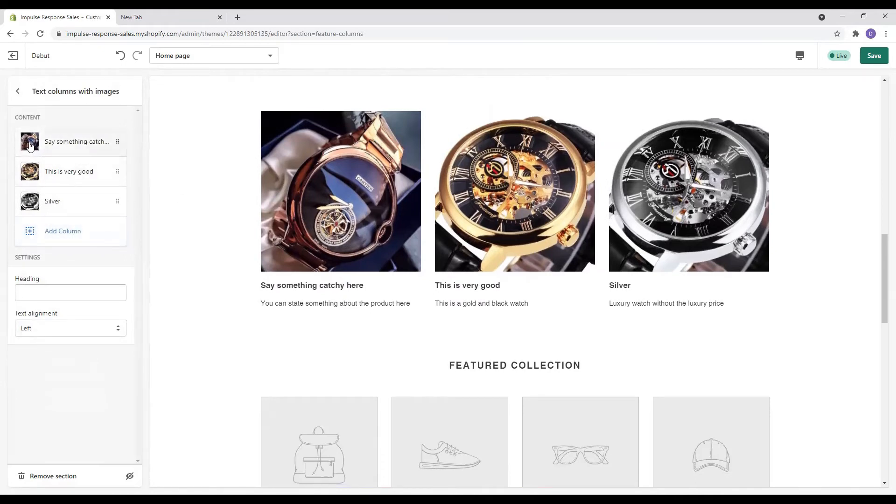
left_click(29, 146)
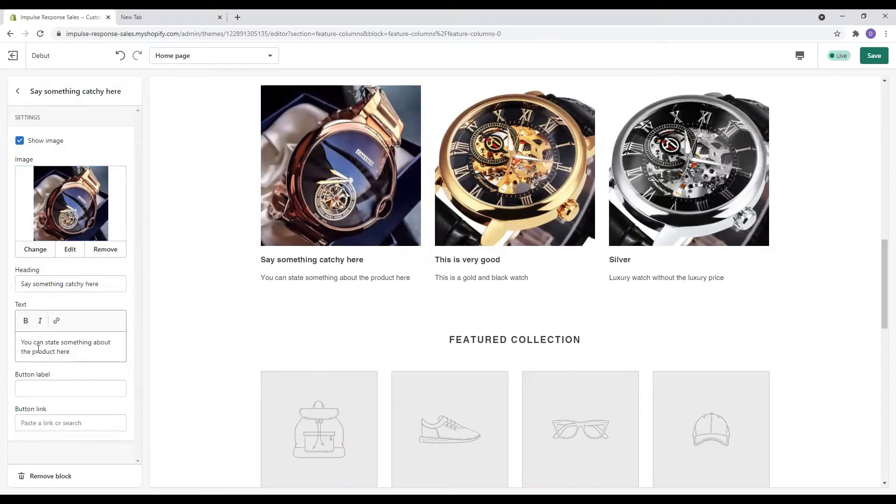
left_click(35, 250)
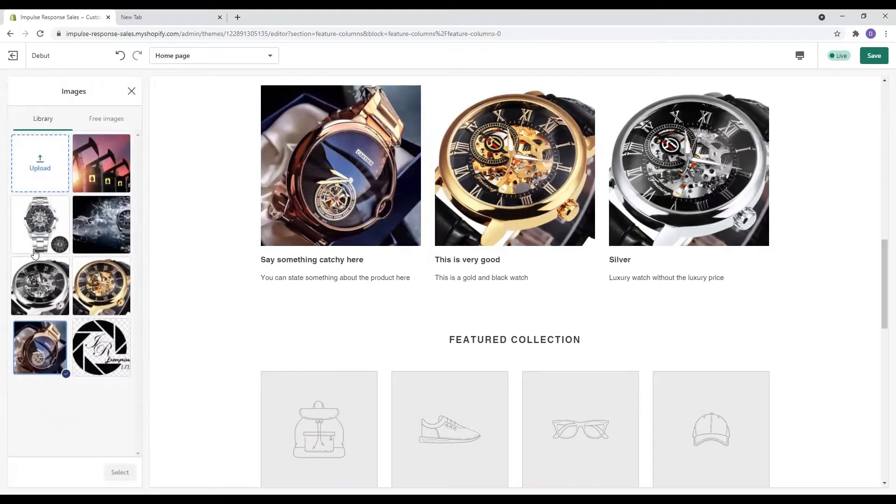
left_click(51, 304)
left_click(121, 472)
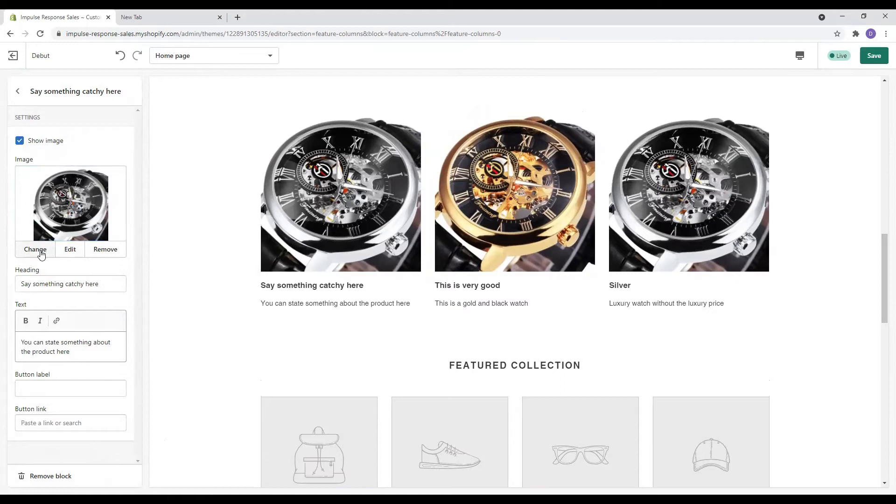
Switch the first column back to the rose-gold watch and save
left_click(37, 250)
left_click(35, 346)
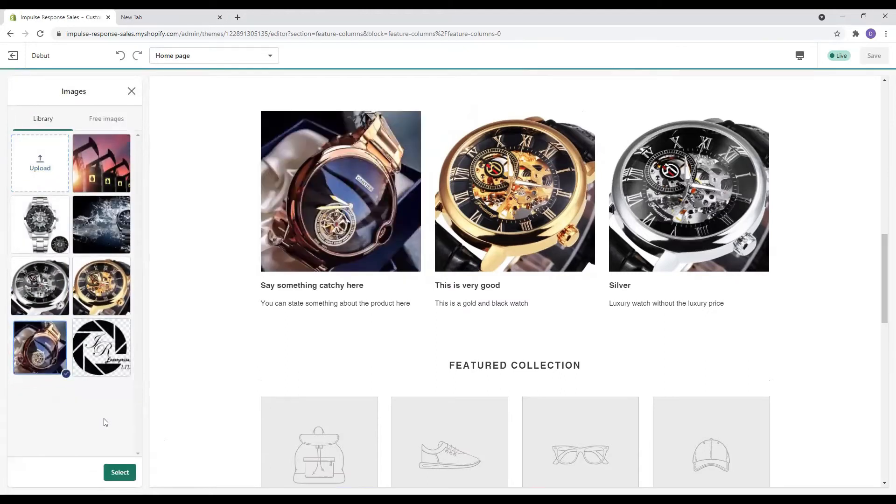
left_click(120, 473)
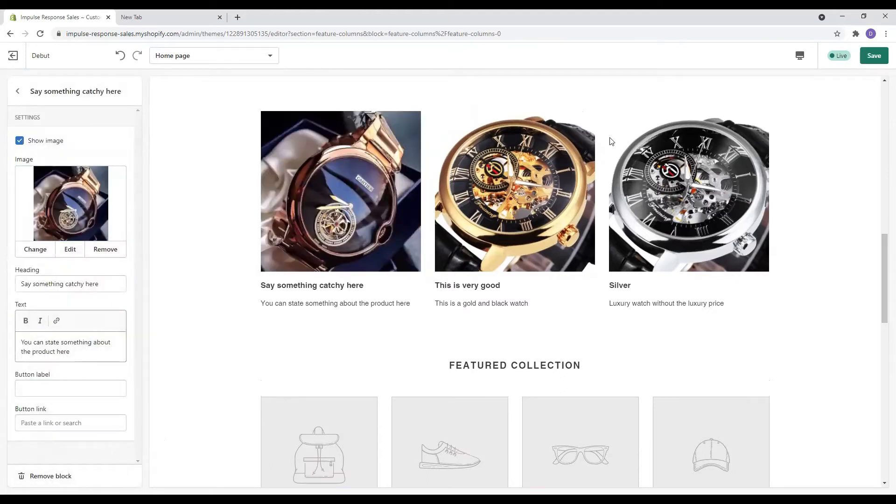
left_click(868, 55)
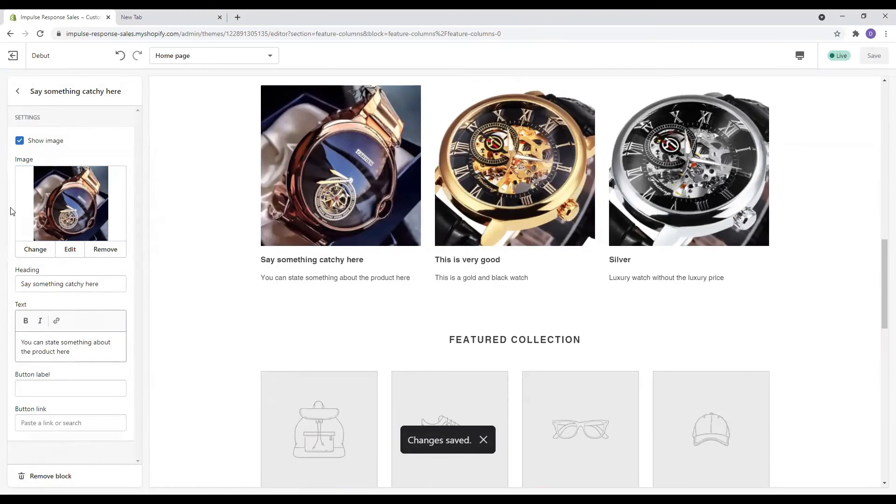
left_click(19, 92)
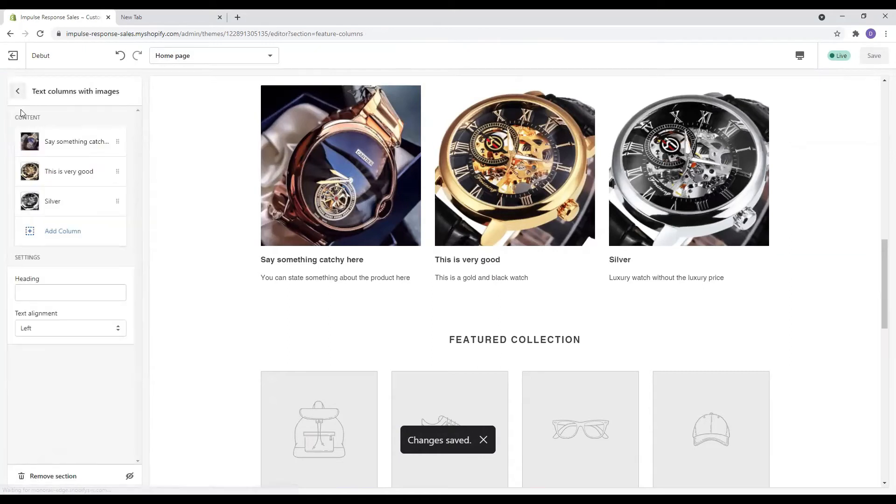
left_click(53, 176)
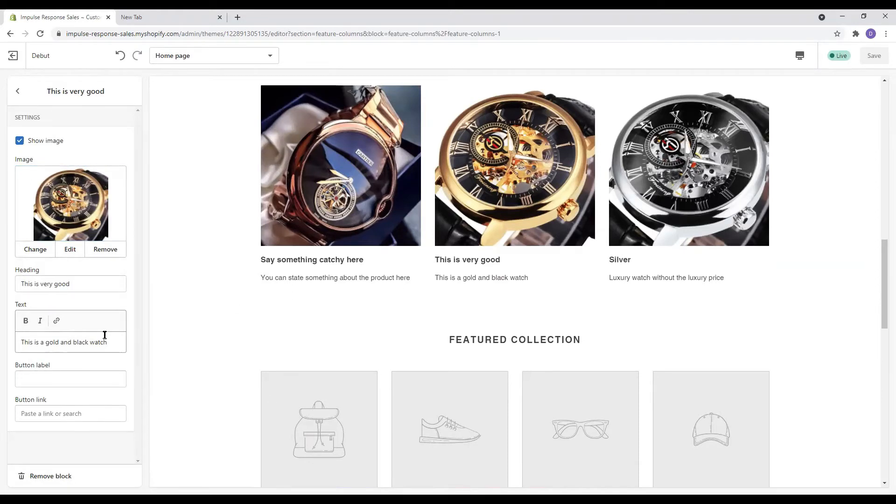
Change the column heading from 'This is very good' to 'This is a gold watch' and save
left_click_drag(81, 283, 40, 282)
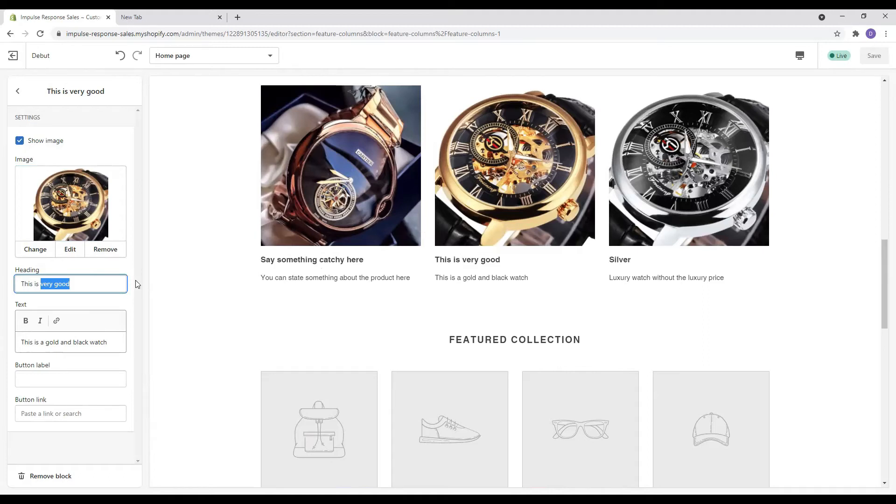
type("a")
type("gold waty")
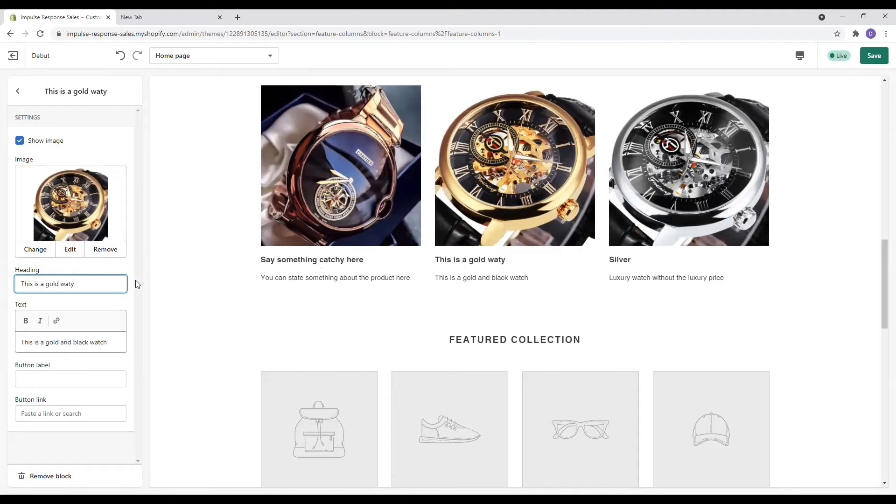
key("BackSpace")
type("ch")
left_click(110, 341)
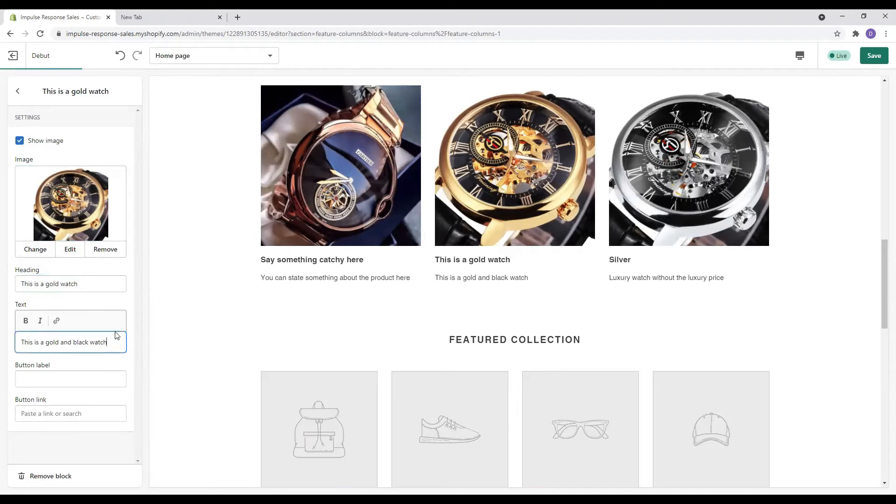
type("yea")
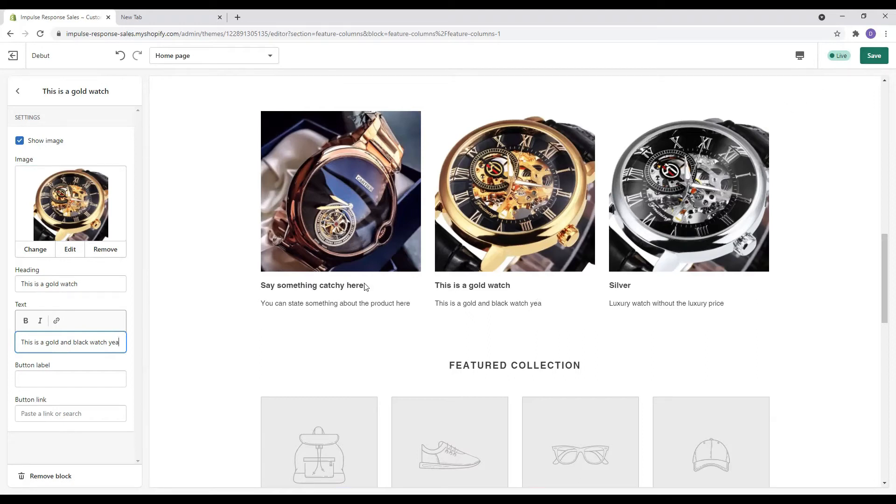
key("BackSpace")
key("BackSpace")
key("BackSpace")
left_click(874, 55)
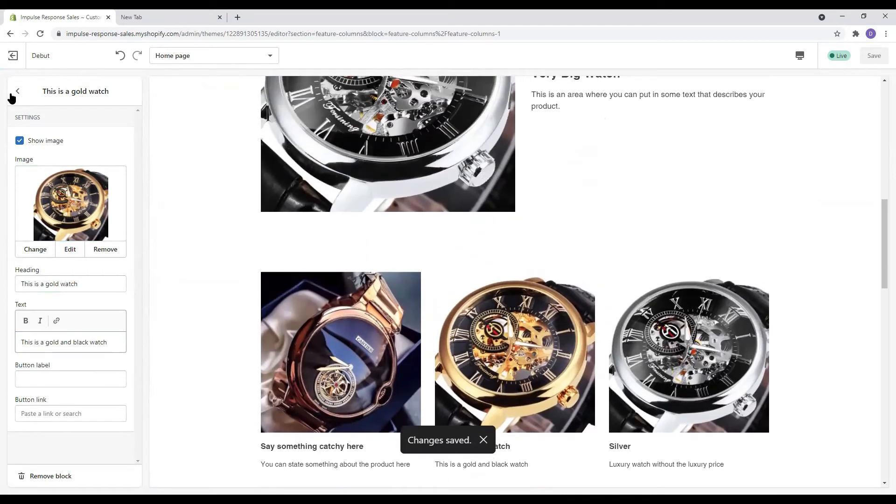
left_click(14, 93)
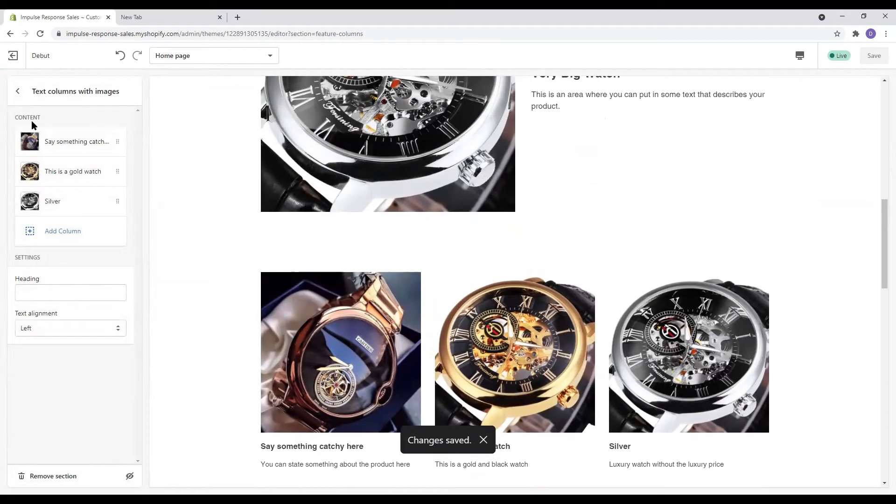
left_click(18, 91)
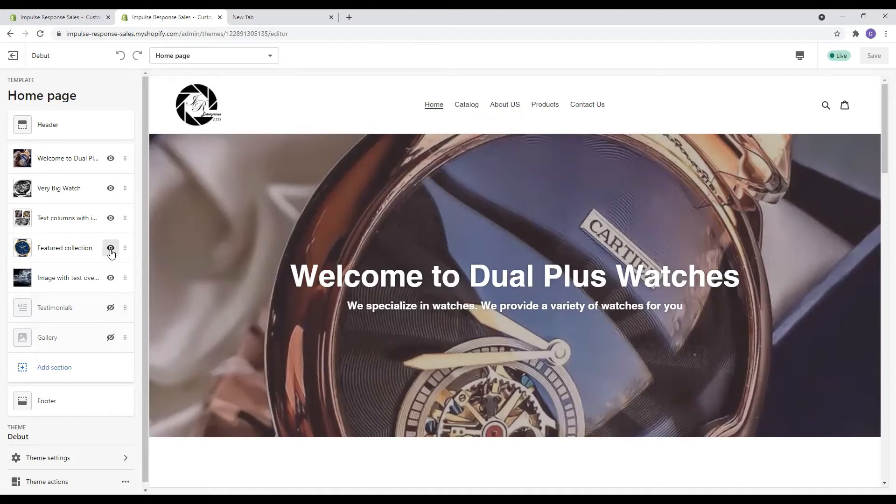
Toggle the Featured collection section's visibility off so it is hidden
left_click(111, 249)
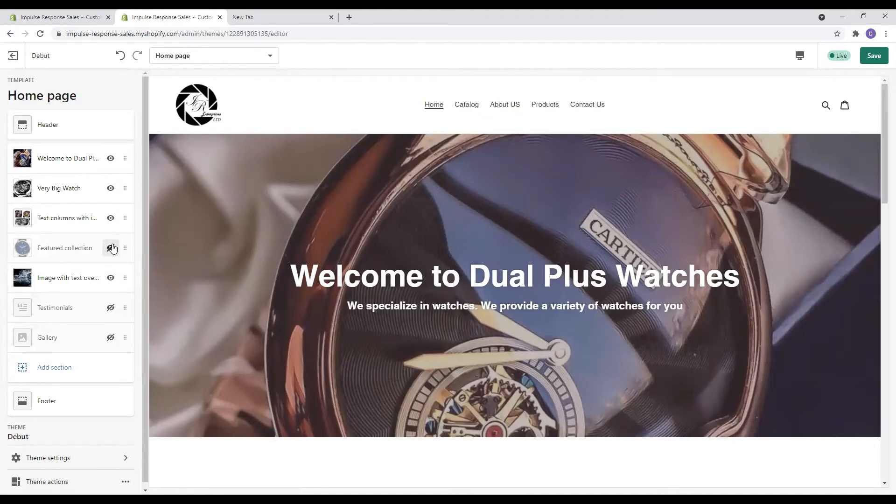
left_click(111, 249)
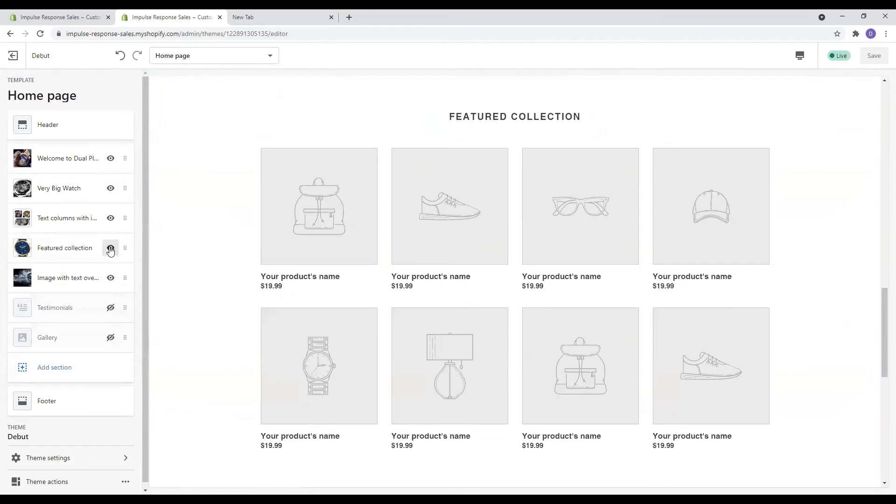
left_click(111, 248)
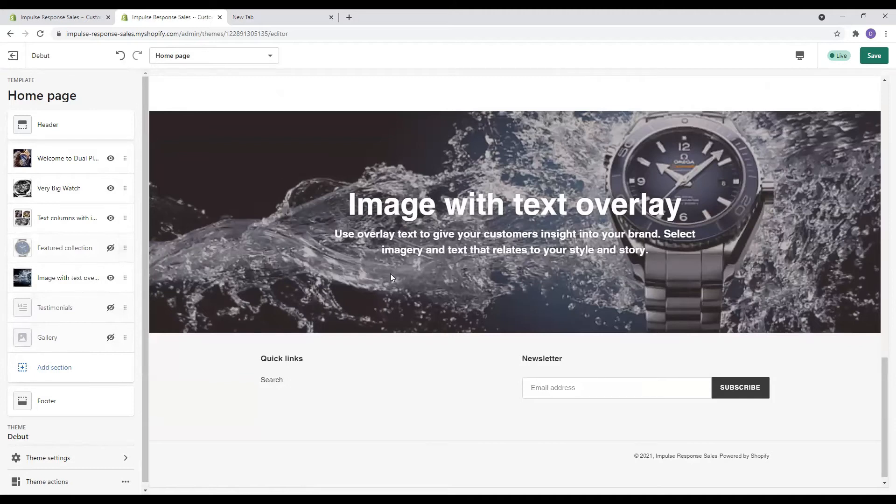
left_click(51, 278)
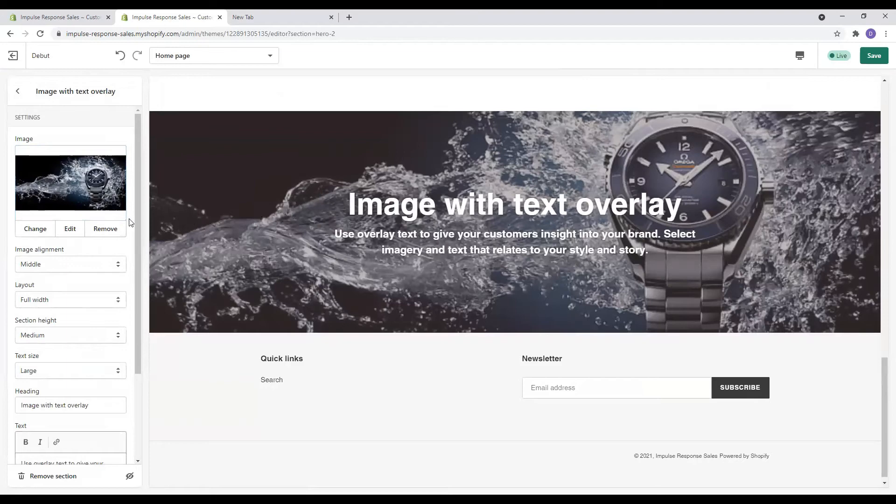
Set the overlay section's background image to the oil pumps picture
scroll(594, 241, "up", 15)
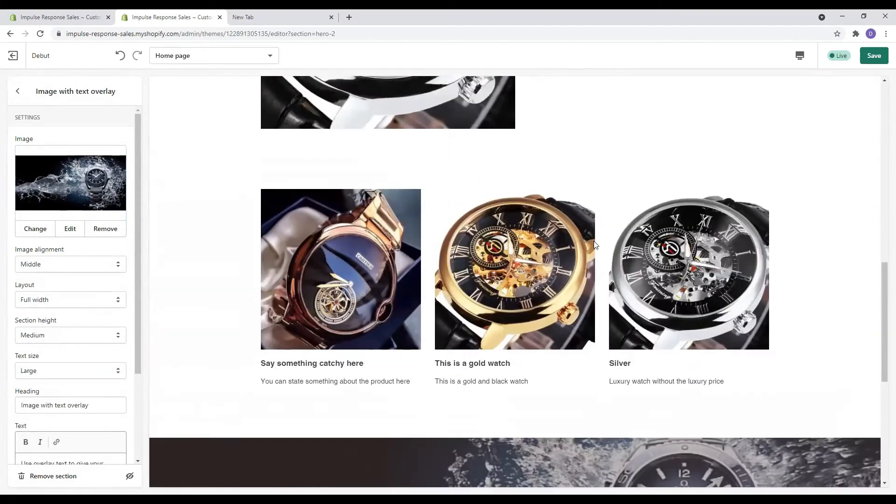
scroll(594, 245, "up", 2)
scroll(594, 244, "down", 17)
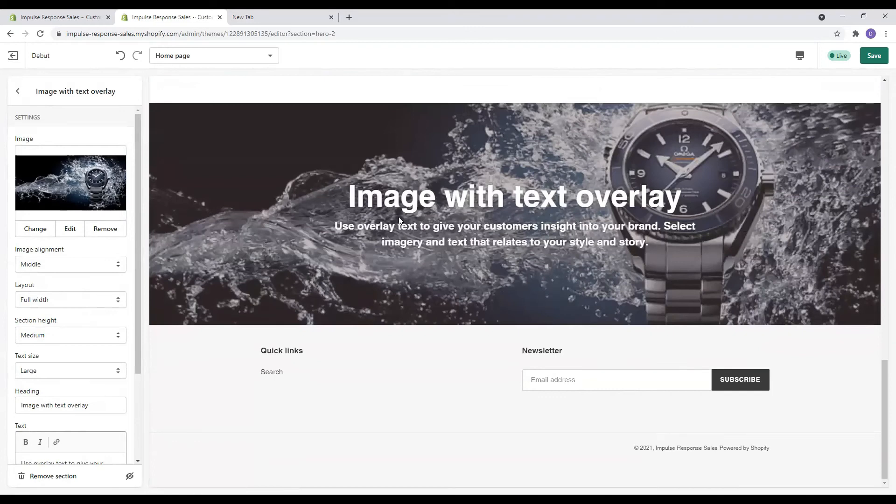
left_click(35, 229)
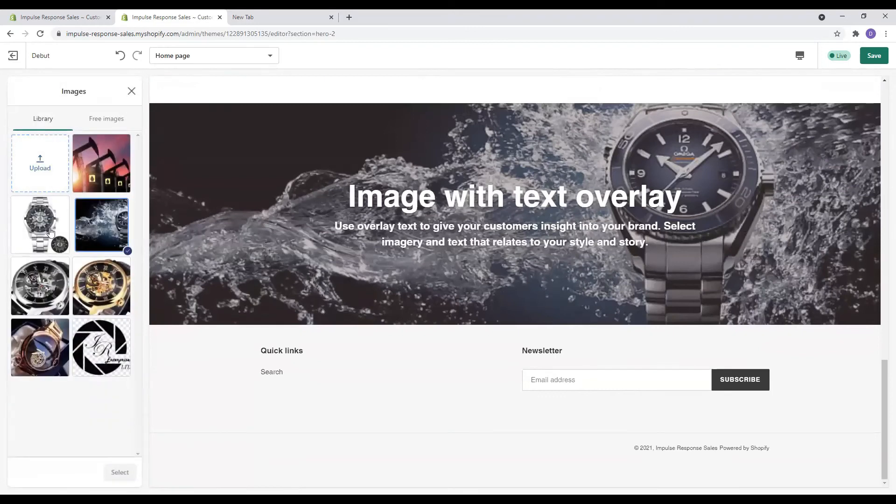
left_click(102, 163)
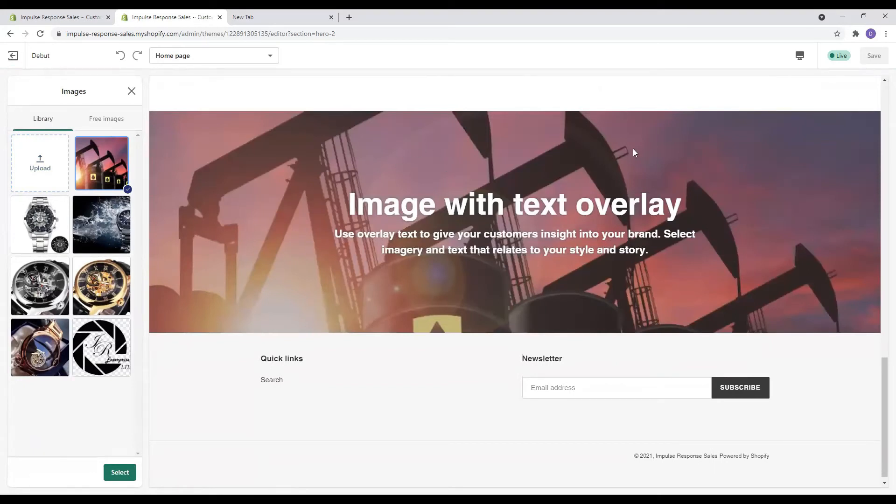
left_click(120, 473)
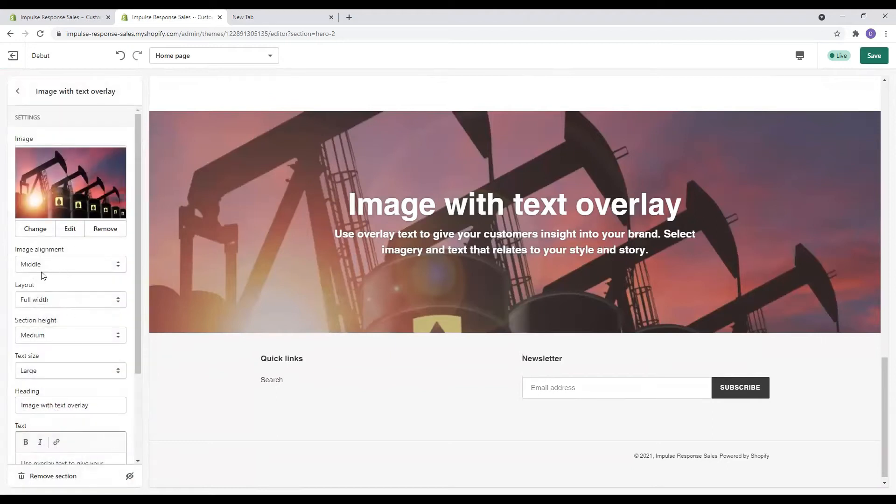
Set Image alignment to Middle after trying Top and Bottom
left_click(119, 267)
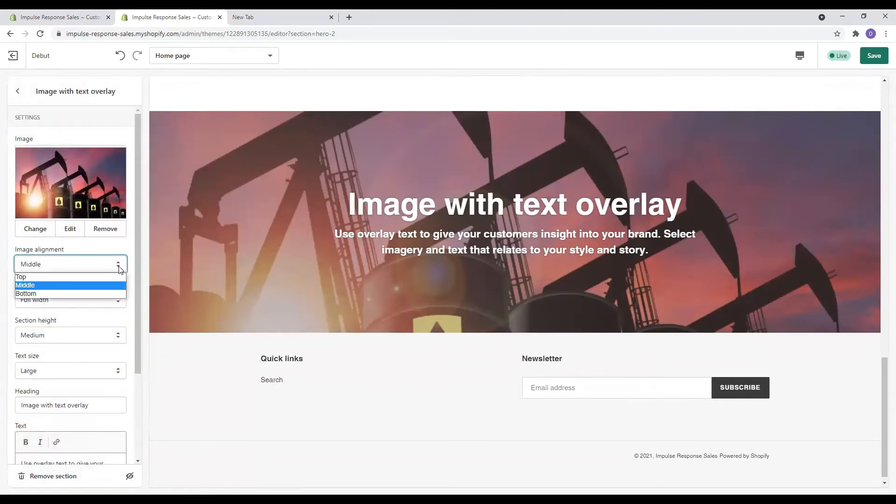
left_click(76, 277)
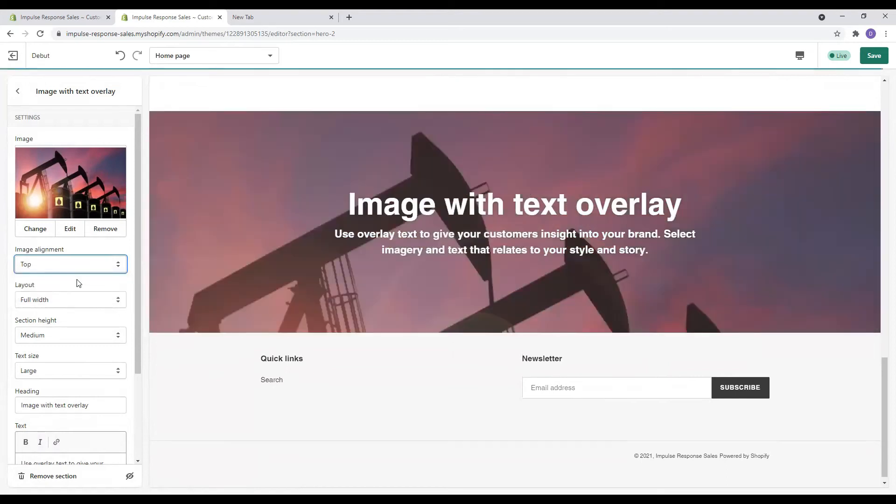
left_click(119, 267)
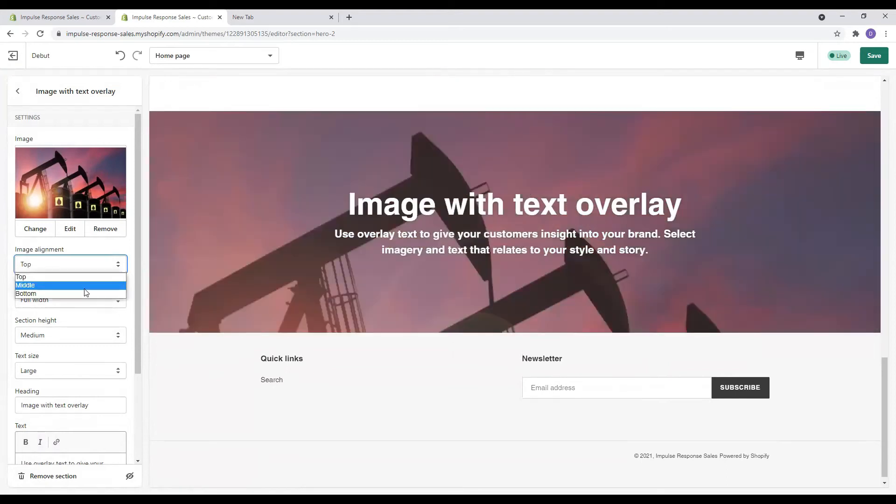
left_click(82, 293)
left_click(117, 264)
left_click(75, 282)
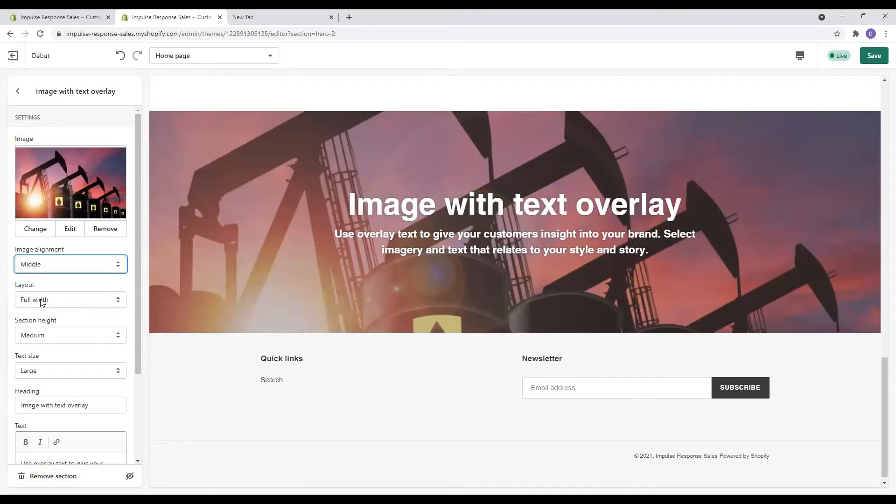
Keep the section at Full width and Medium height after trying Fixed width, Large and Small
left_click(114, 303)
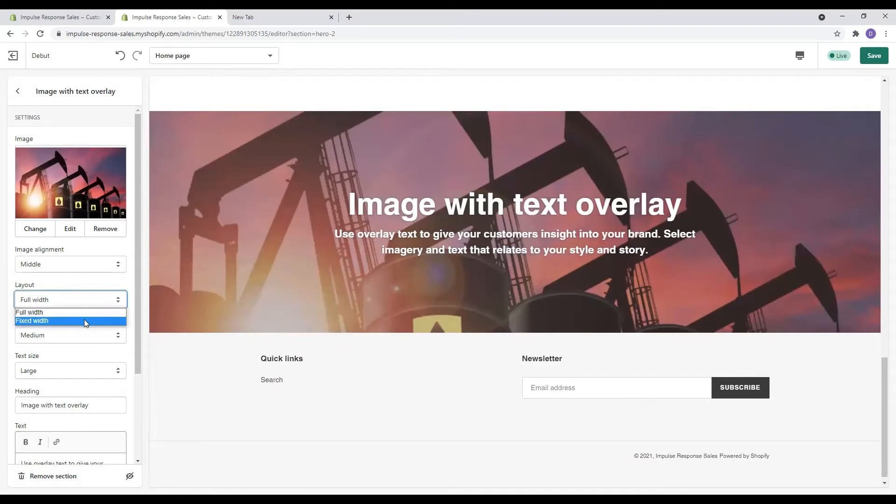
left_click(84, 321)
left_click(117, 307)
left_click(95, 312)
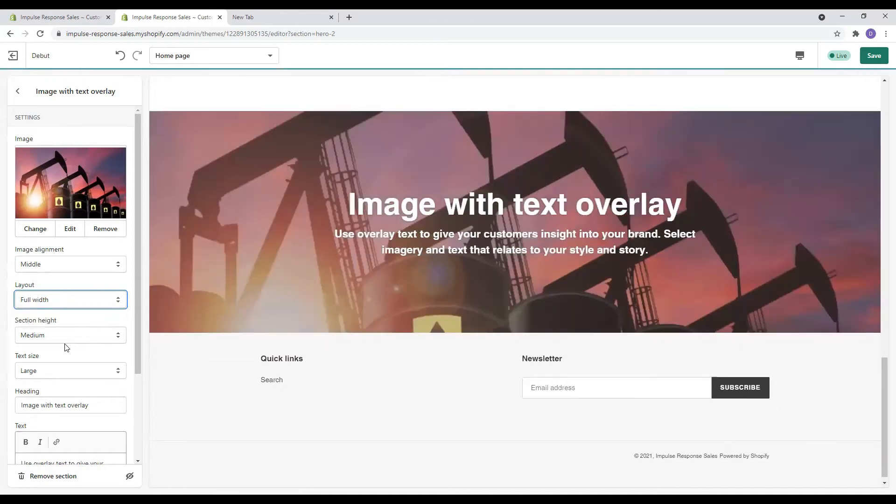
left_click(82, 333)
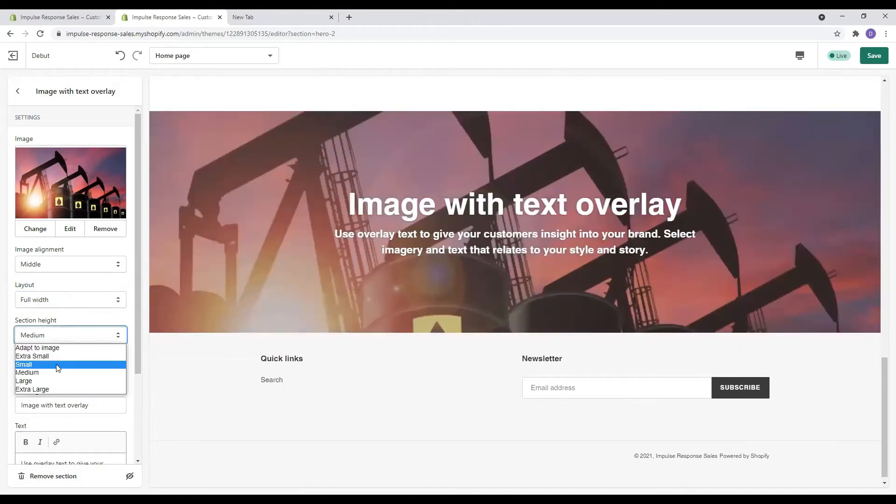
left_click(47, 381)
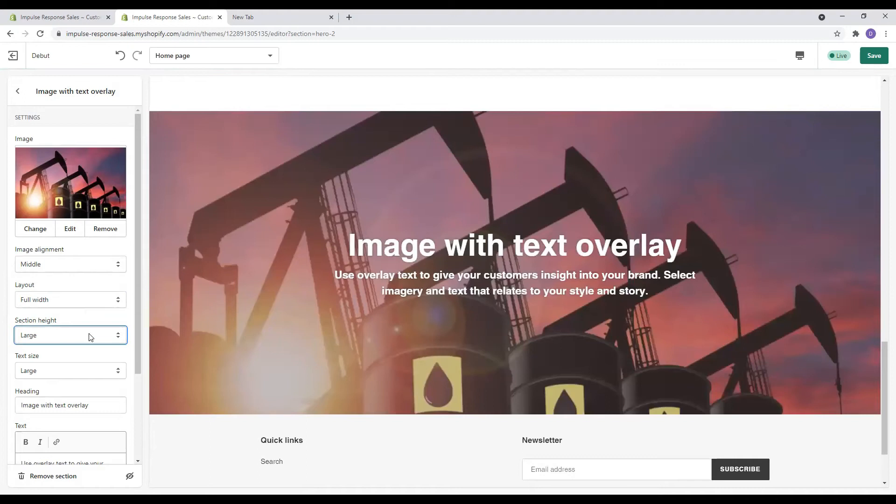
left_click(116, 336)
left_click(47, 367)
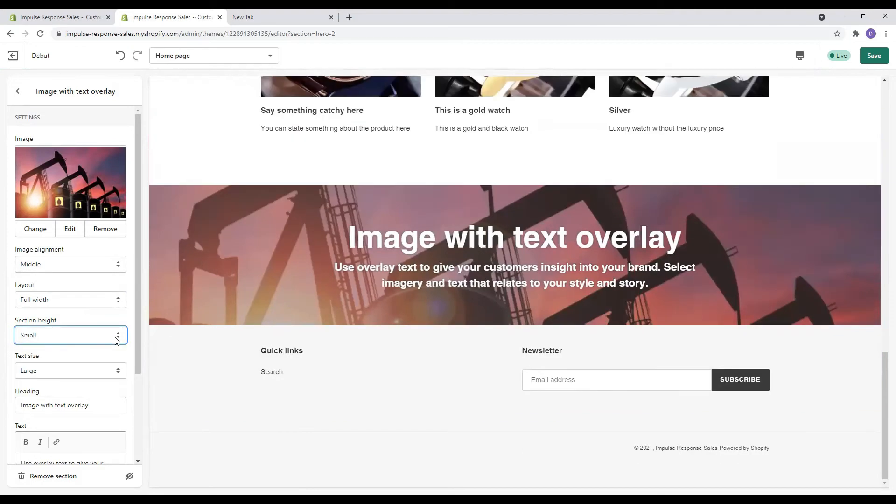
left_click(115, 335)
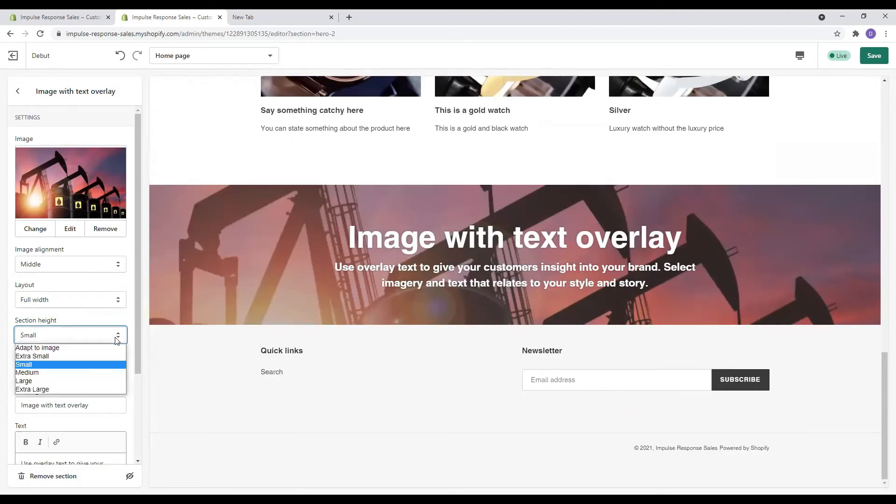
left_click(87, 373)
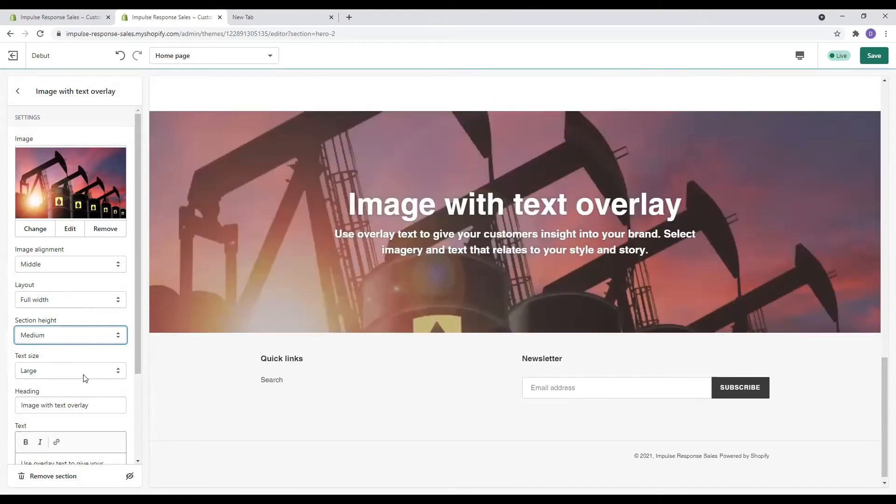
Write 'This is a great watch store' in the overlay heading, discarding 'Oil is used for fuel'
left_click_drag(99, 404, 3, 402)
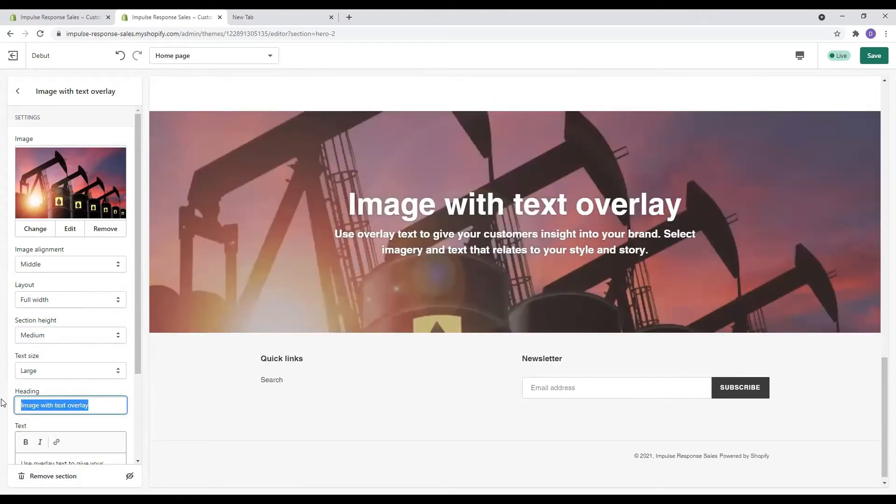
type("O")
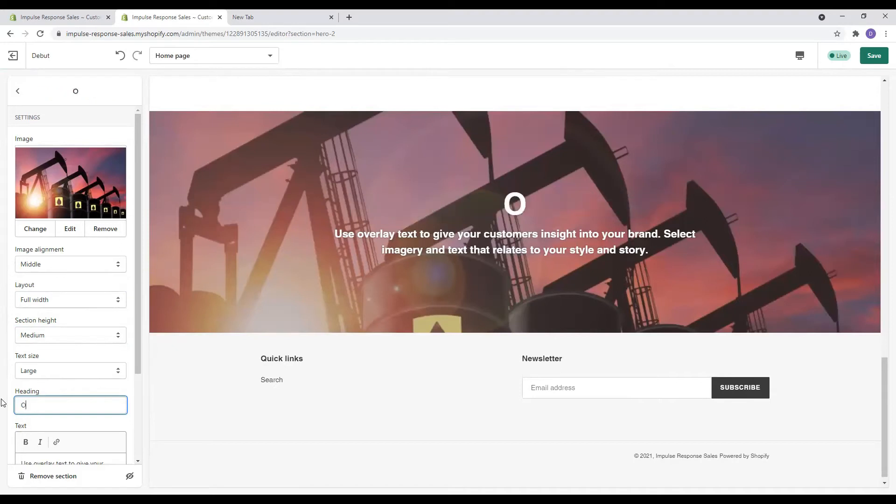
type("il i")
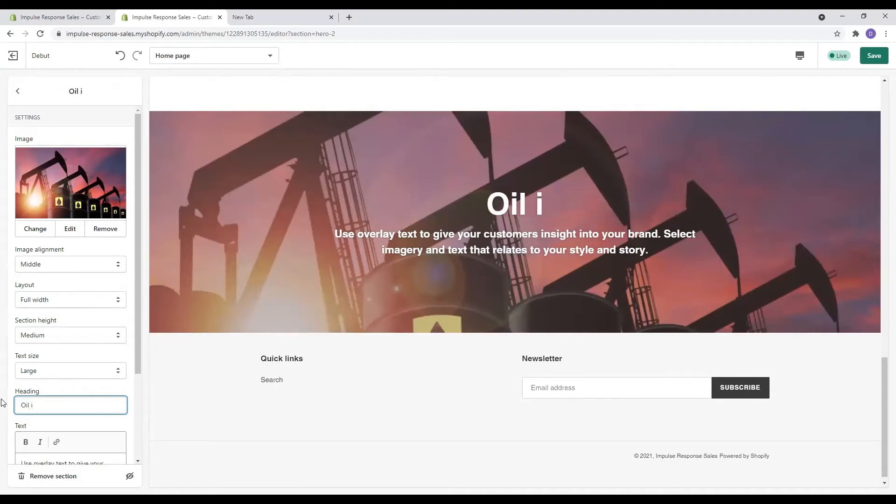
type("s used for fuel")
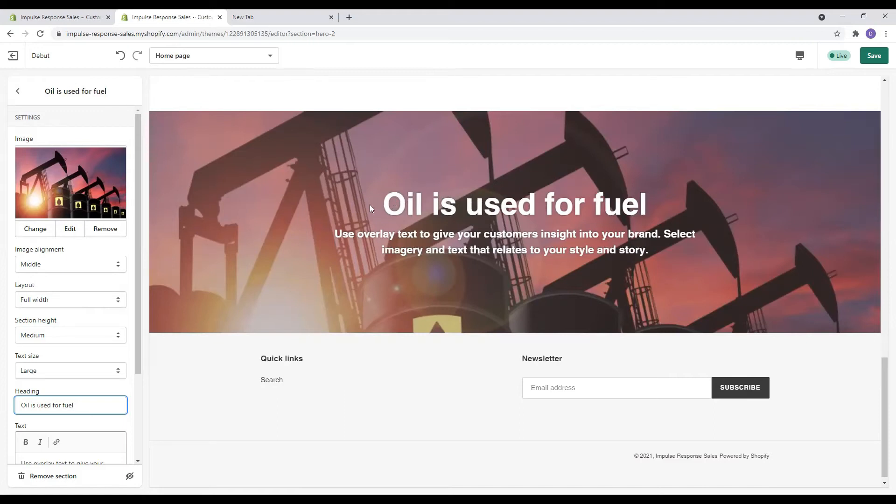
key("BackSpace")
key("BackSpace")
key("BackSpace")
key("BackSpace")
key("BackSpace")
key("BackSpace")
key("BackSpace")
key("BackSpace")
key("BackSpace")
key("BackSpace")
key("BackSpace")
key("BackSpace")
key("BackSpace")
key("BackSpace")
key("BackSpace")
key("BackSpace")
key("BackSpace")
key("BackSpace")
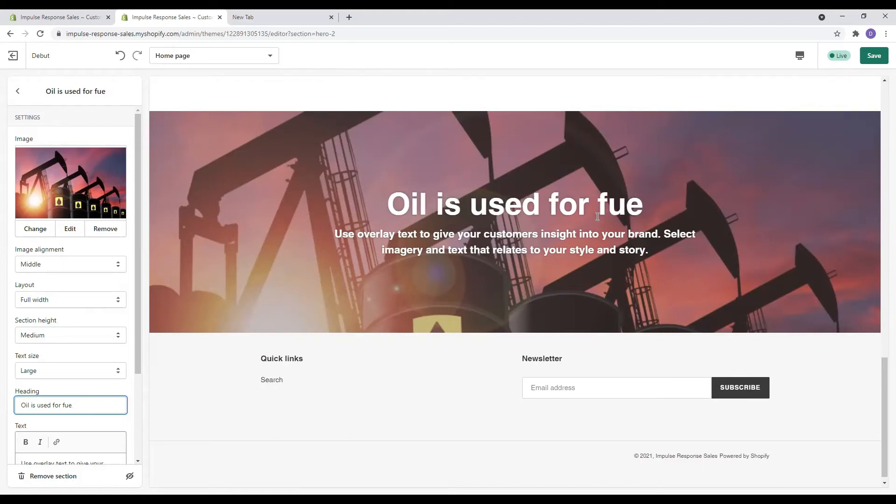
key("BackSpace")
key("BackSpace")
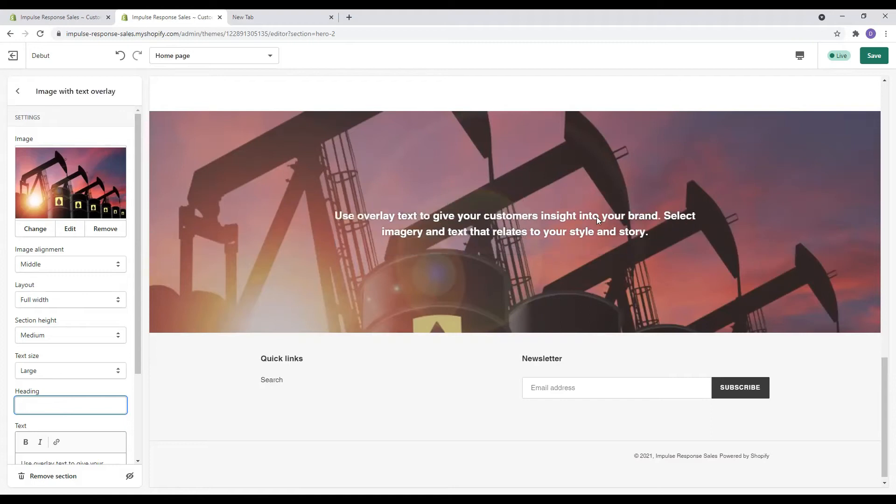
type("This ")
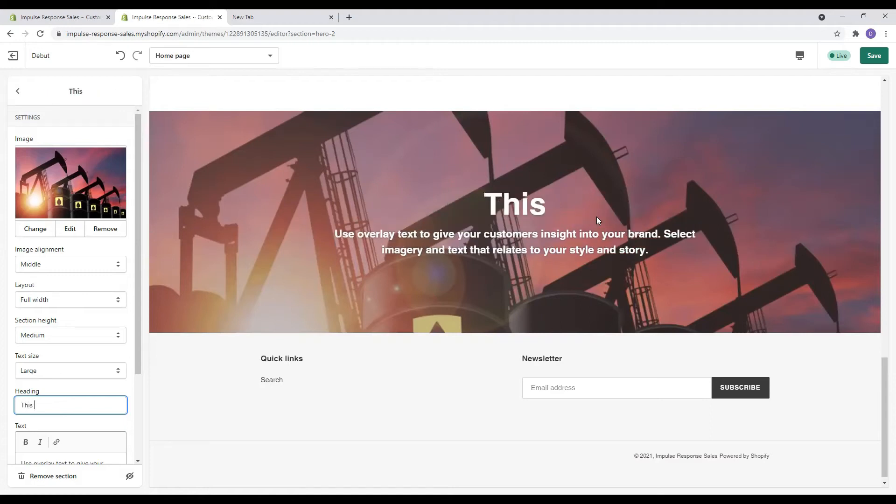
type("is a gre")
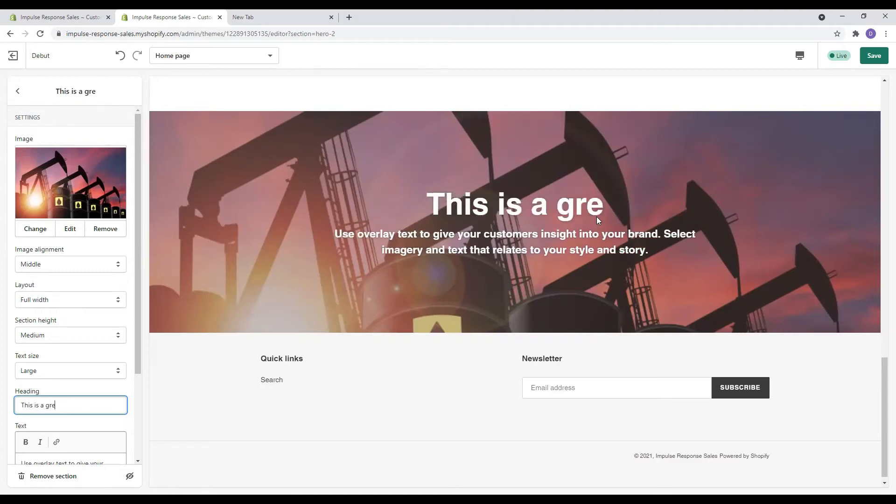
type("at watch")
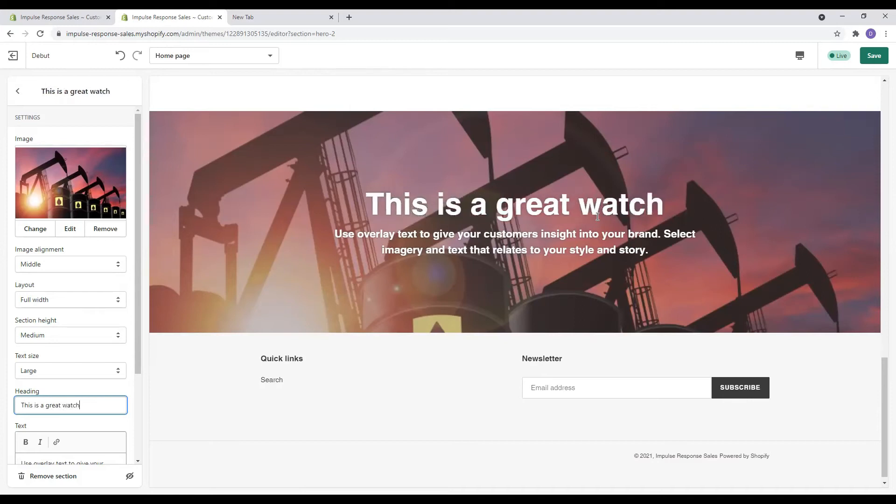
type(" store")
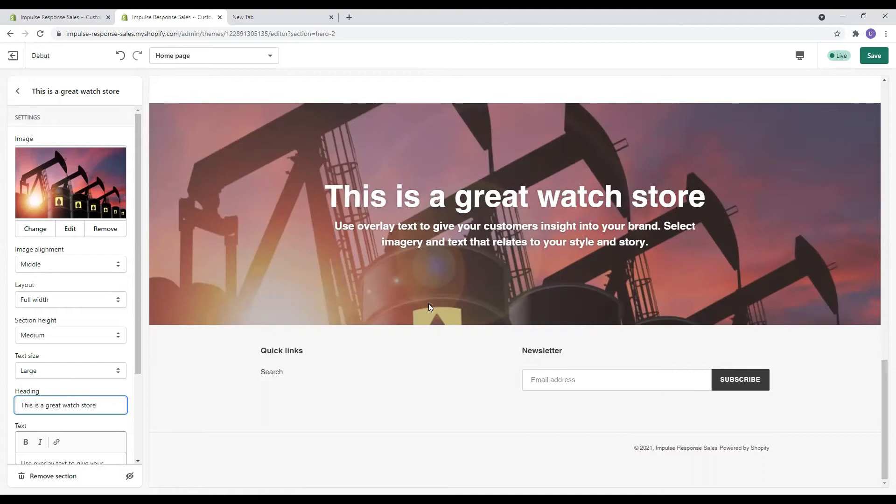
scroll(139, 323, "down", 3)
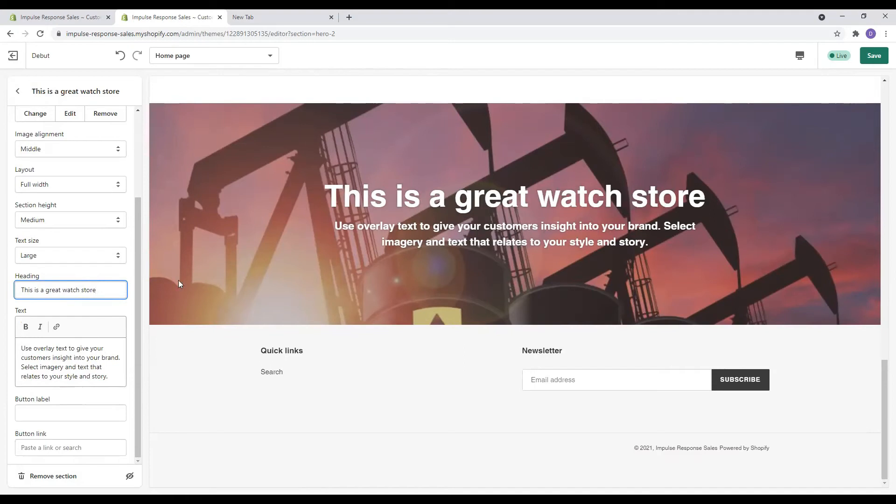
scroll(72, 320, "up", 3)
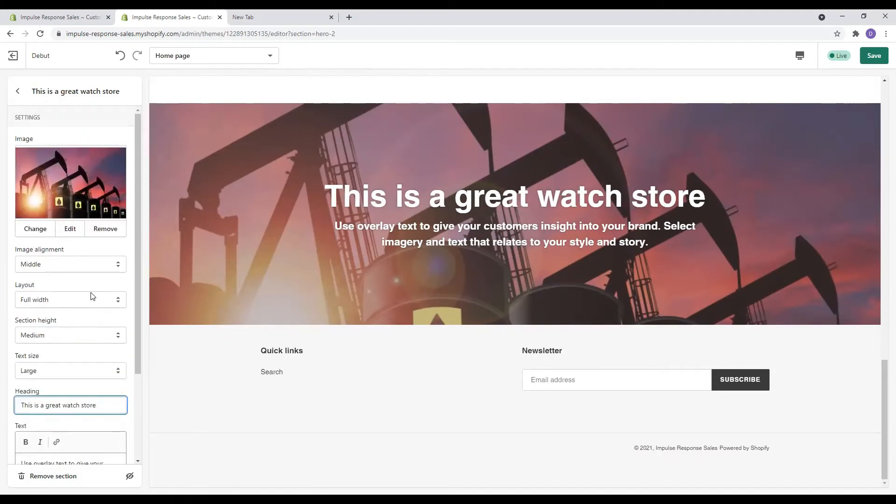
Set the overlay background to the water-splash watch photo and save the theme
left_click(39, 230)
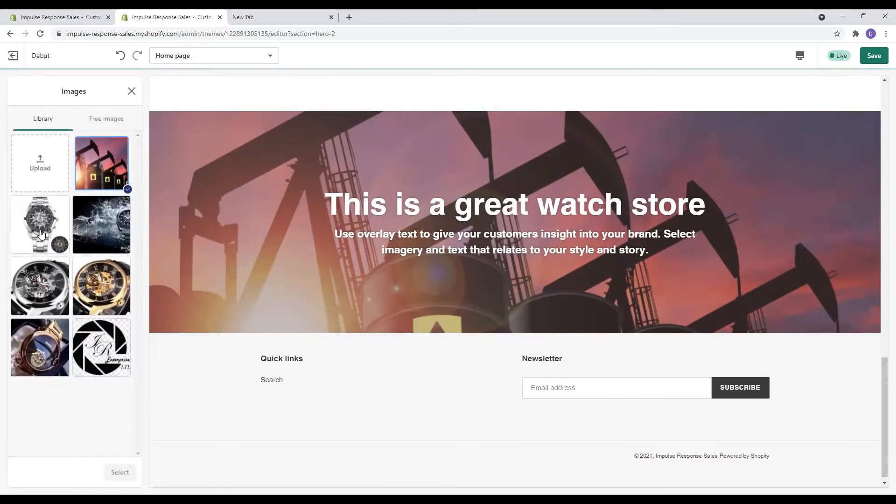
left_click(104, 223)
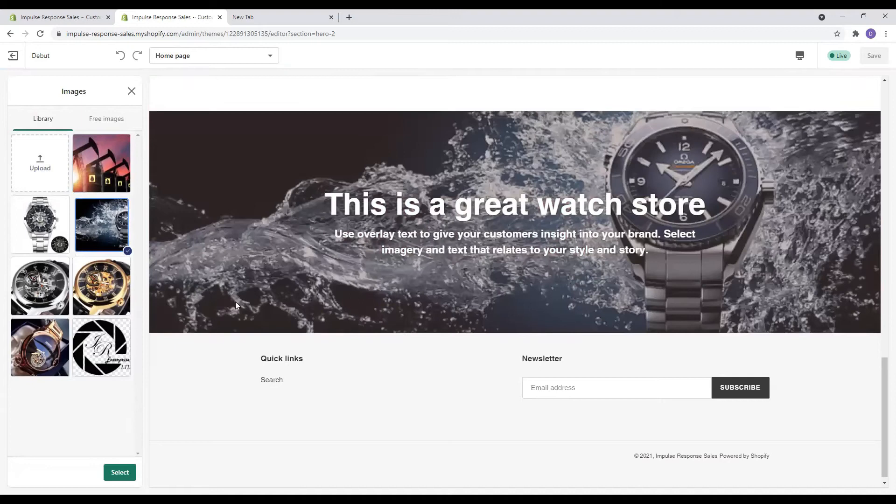
left_click(122, 472)
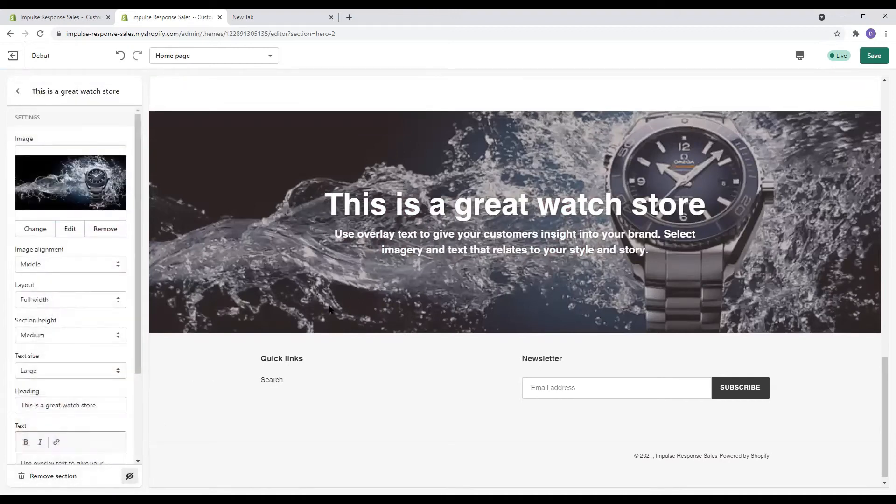
left_click(875, 56)
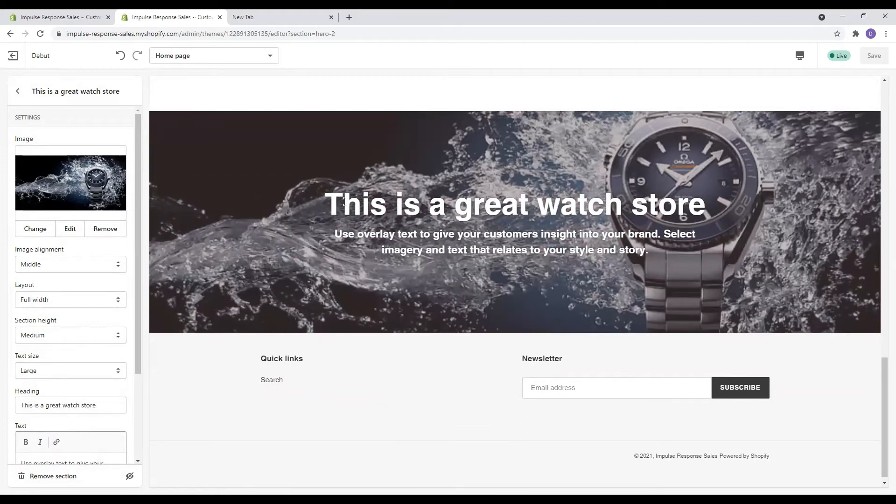
Go to Theme settings > Typography from the Home page section list
left_click(27, 97)
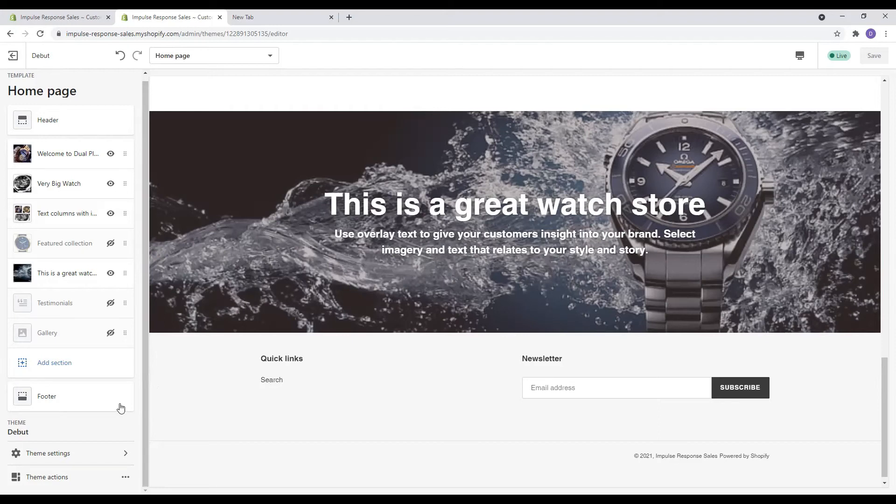
left_click(43, 455)
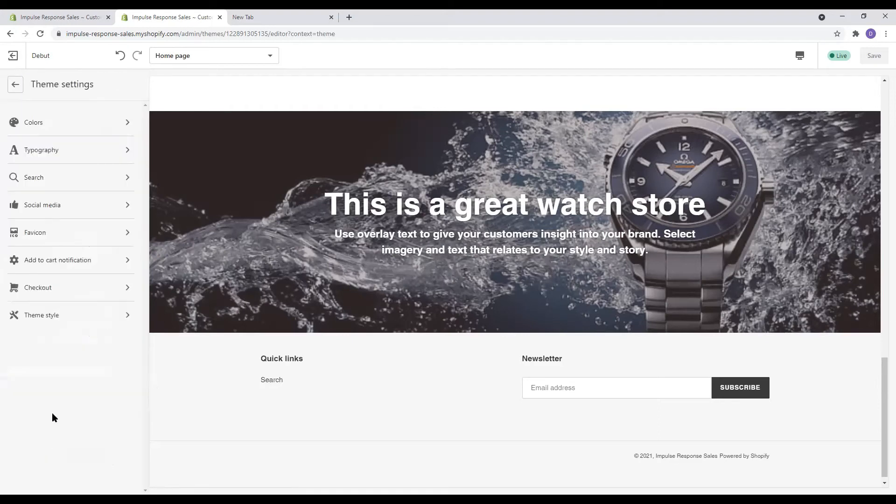
left_click(44, 155)
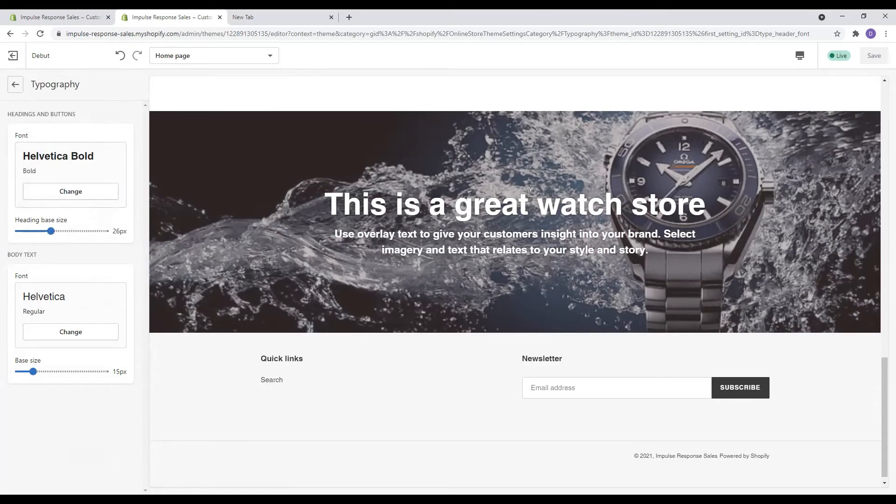
Try the Serif system font for headings with Oblique and then Regular styles
left_click(72, 197)
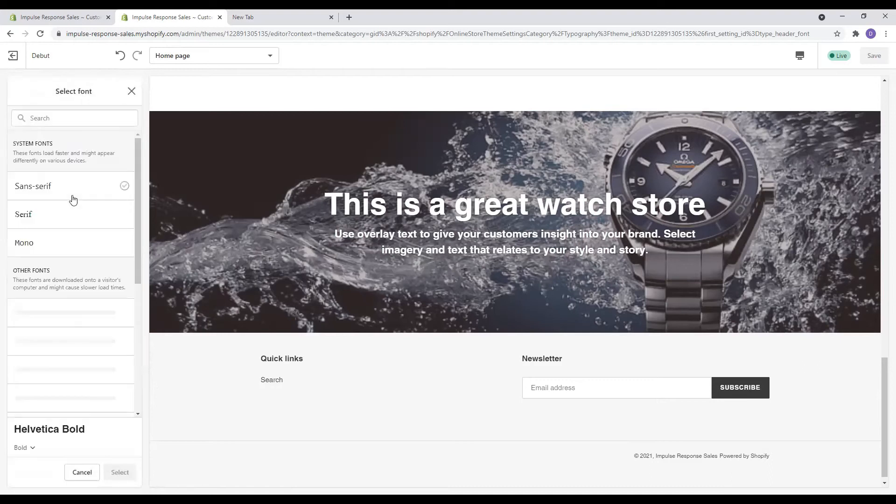
left_click(42, 225)
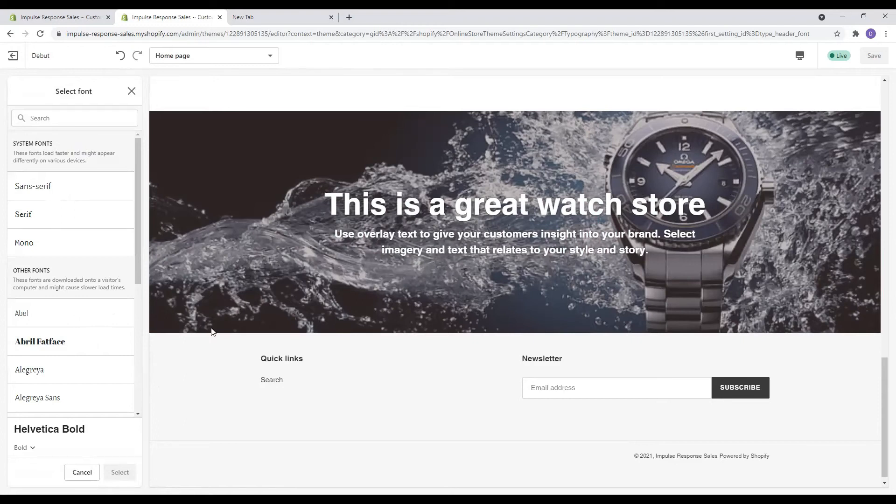
left_click(26, 448)
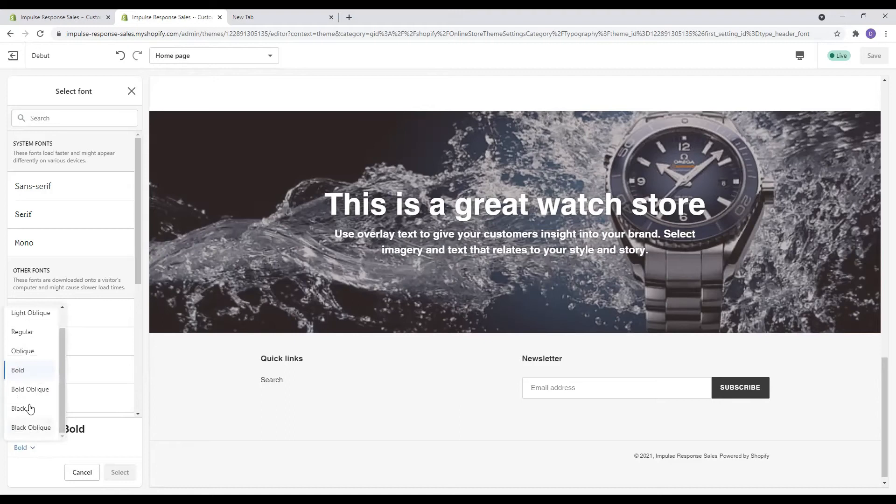
left_click(20, 355)
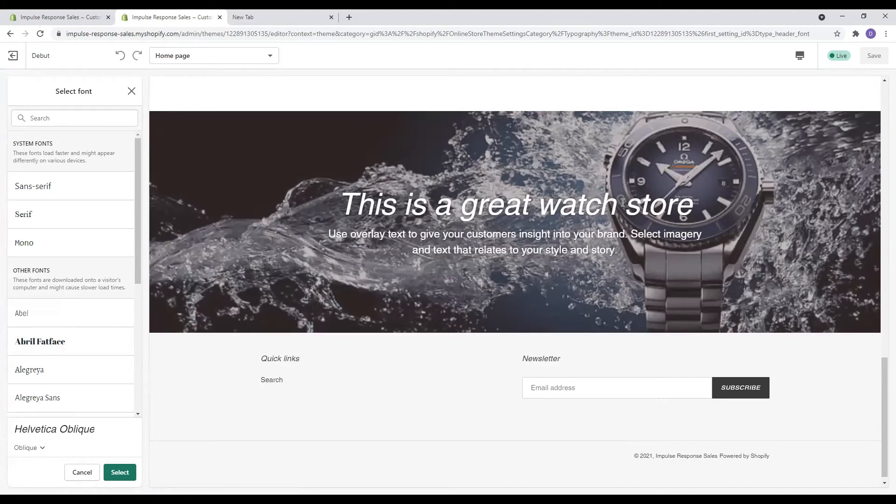
left_click(42, 449)
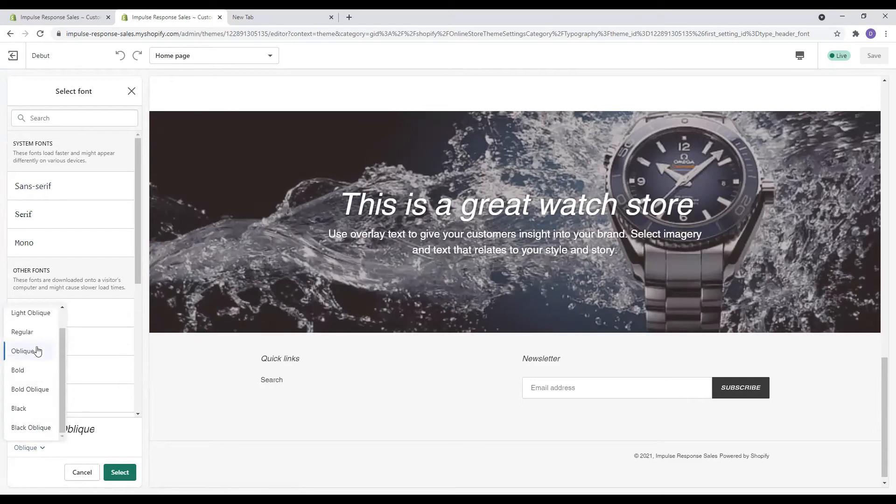
left_click(37, 332)
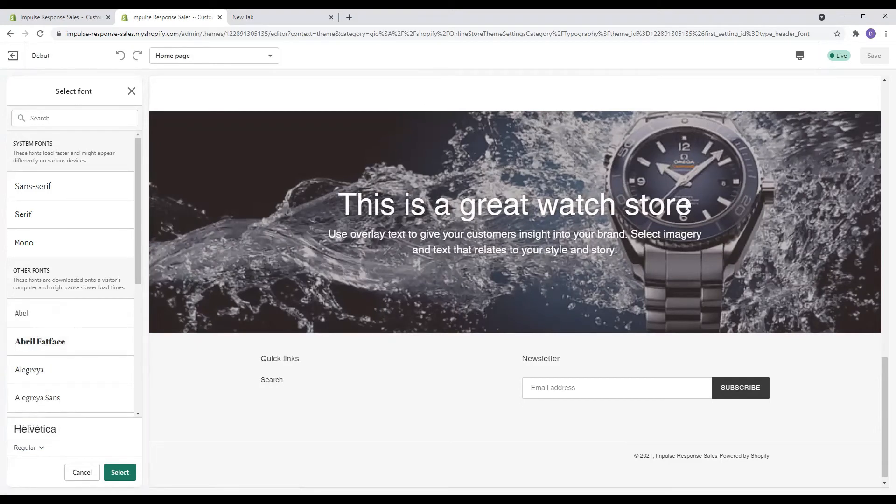
Switch the heading font to Helvetica Light, then settle on Helvetica Bold
left_click(41, 448)
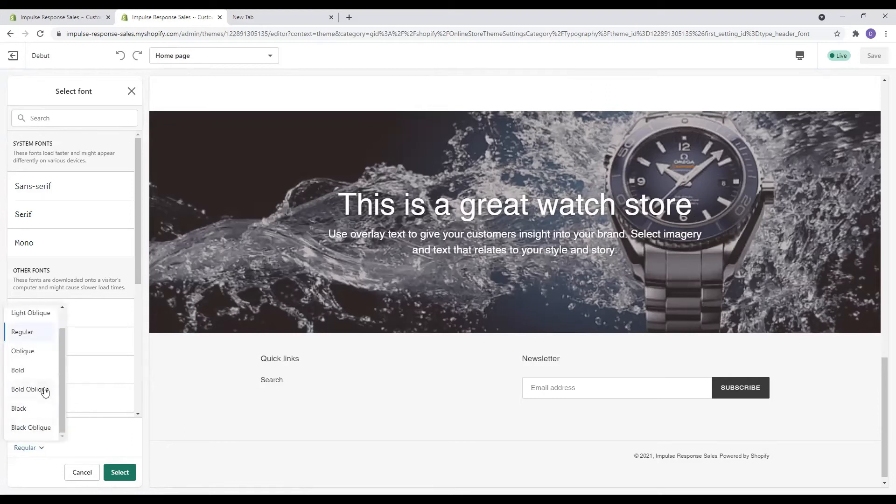
scroll(45, 392, "up", 1)
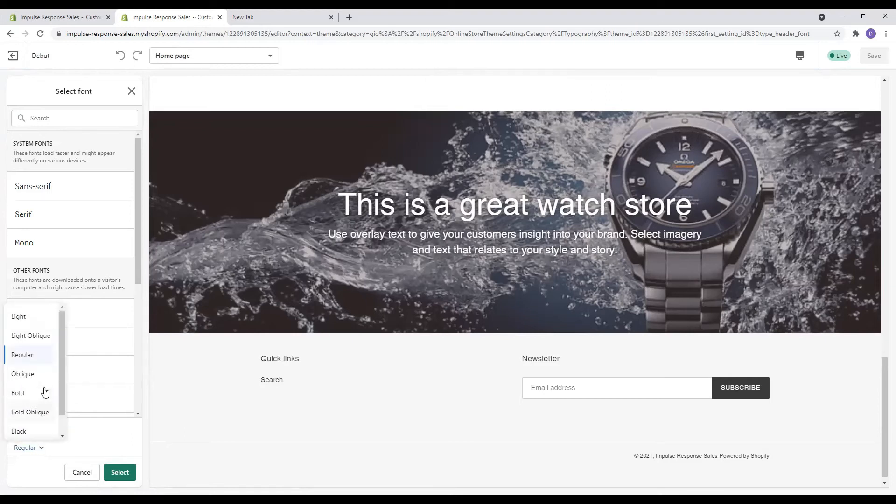
left_click(29, 320)
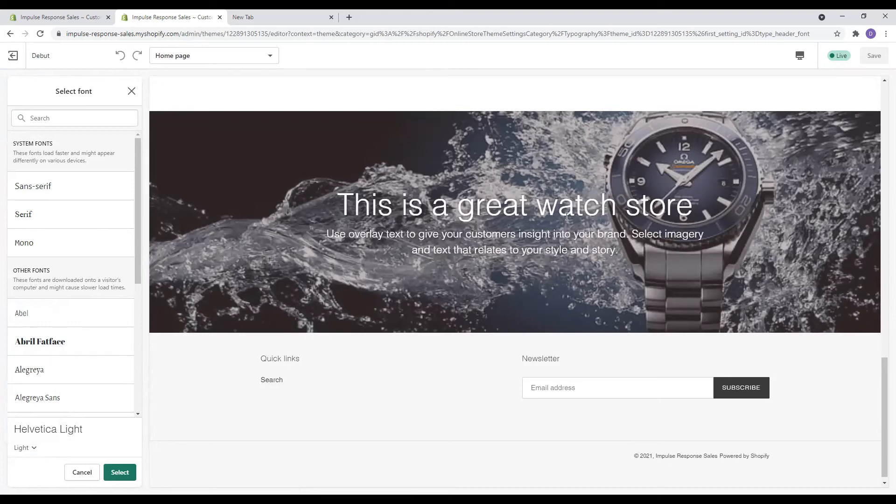
left_click(31, 449)
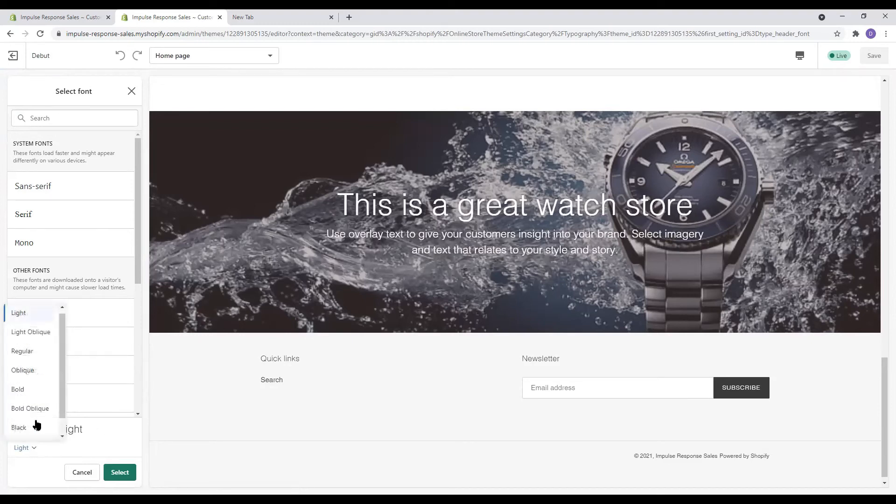
left_click(35, 390)
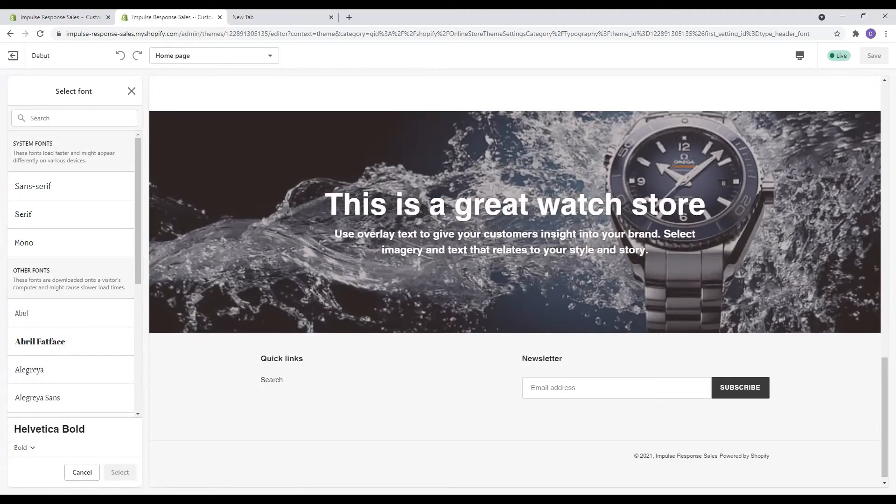
scroll(97, 342, "down", 2)
scroll(96, 342, "up", 2)
left_click(131, 91)
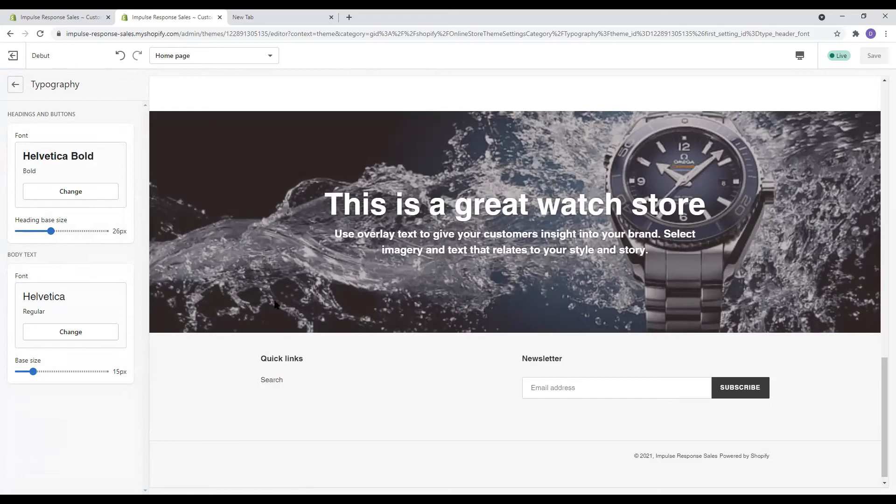
Try Helvetica Bold, then Helvetica Oblique, for the body text
left_click(68, 334)
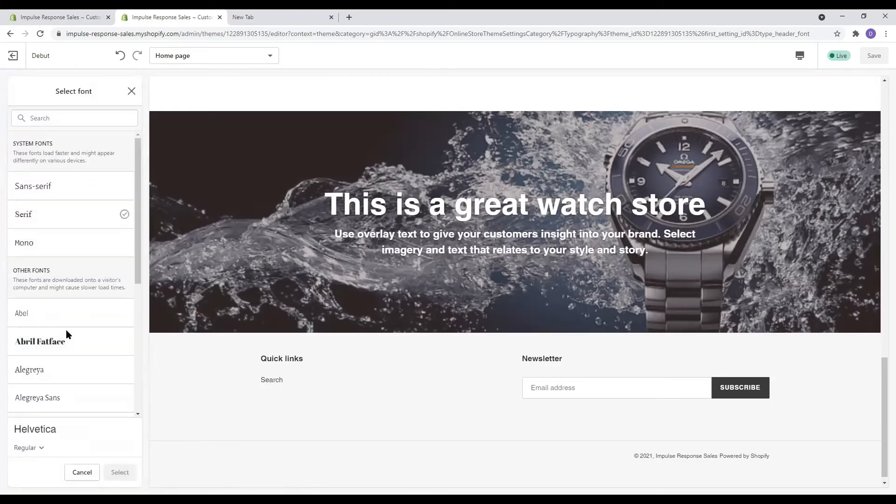
left_click(42, 449)
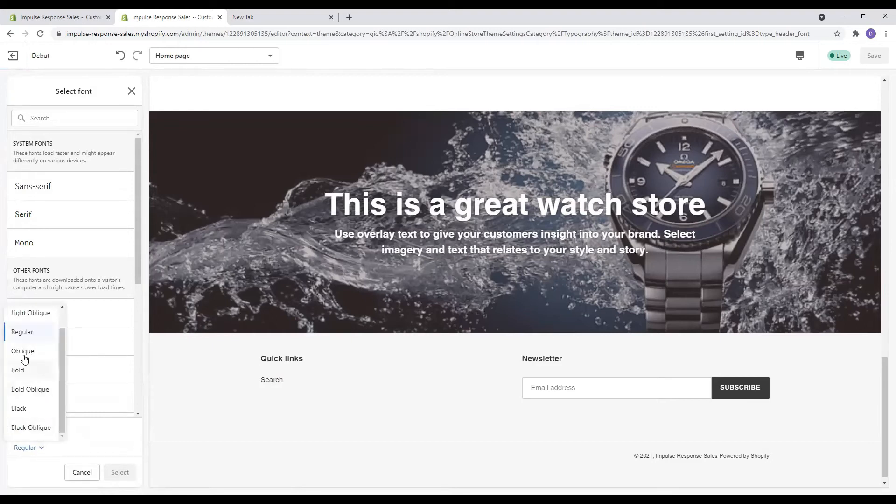
left_click(20, 374)
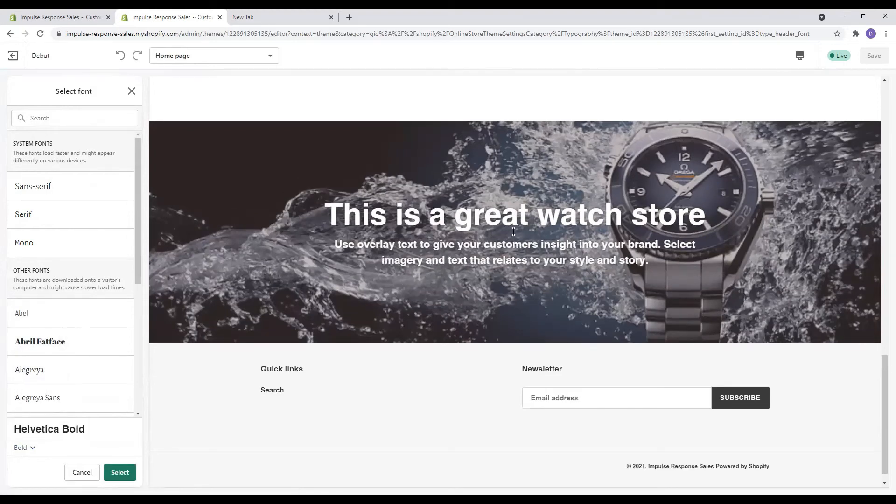
left_click(32, 449)
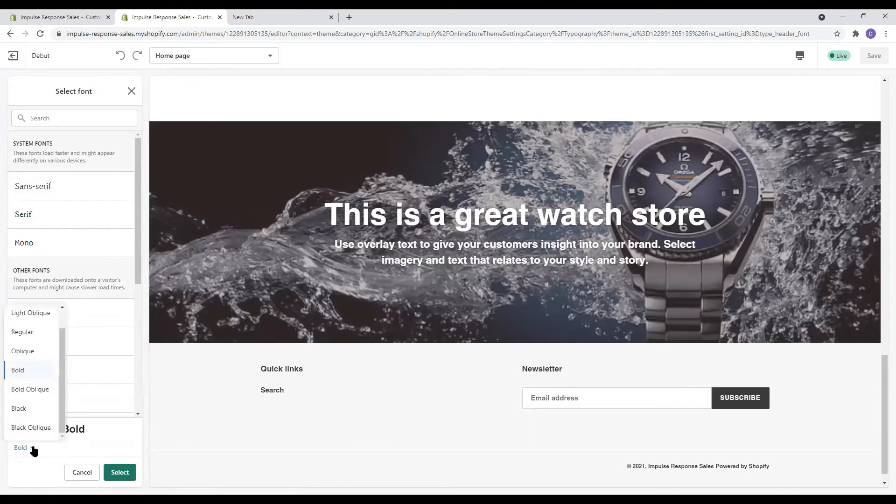
left_click(31, 355)
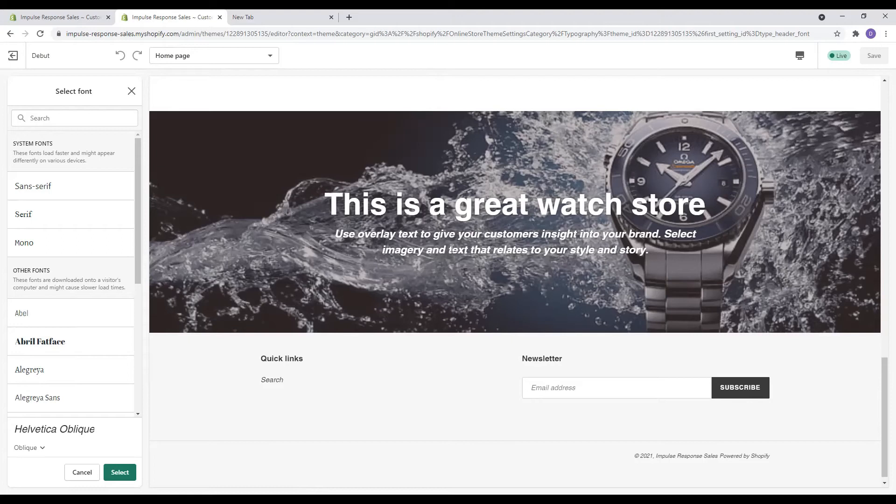
Preview Arimo, Arvo and Abel as the body text font
scroll(77, 359, "down", 2)
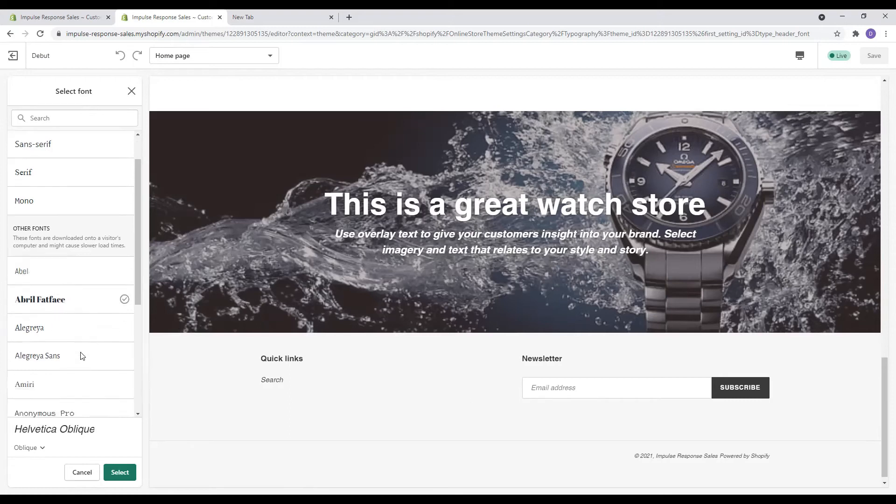
scroll(81, 358, "down", 3)
scroll(81, 358, "up", 5)
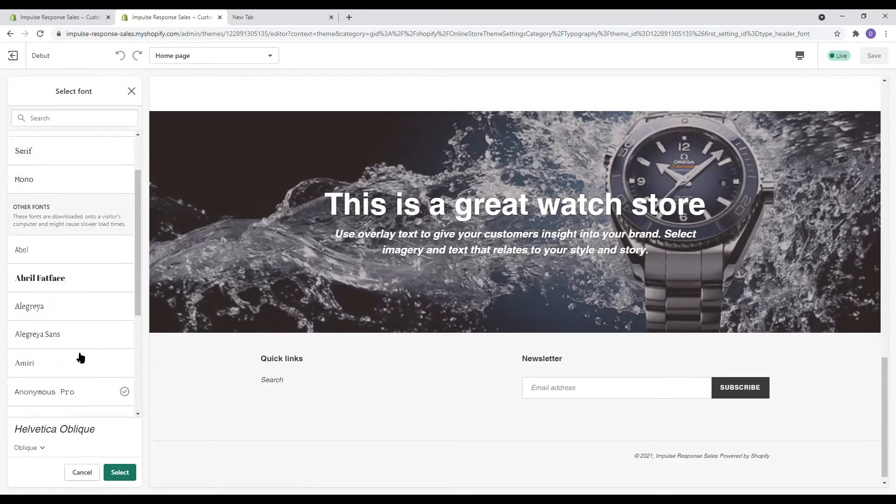
scroll(80, 358, "down", 5)
scroll(81, 357, "up", 5)
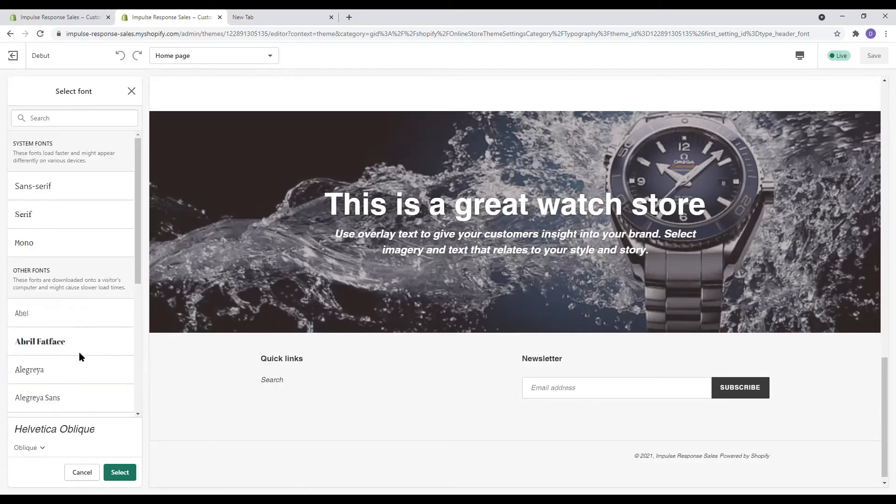
scroll(79, 354, "down", 5)
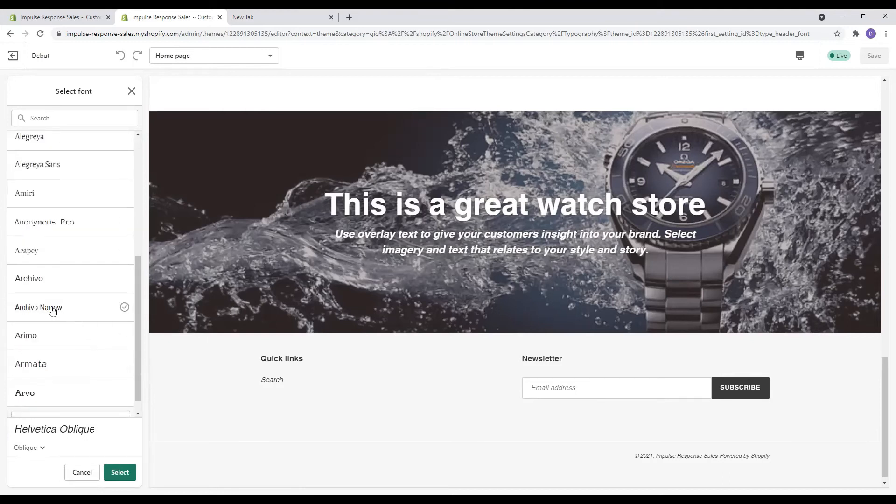
left_click(40, 341)
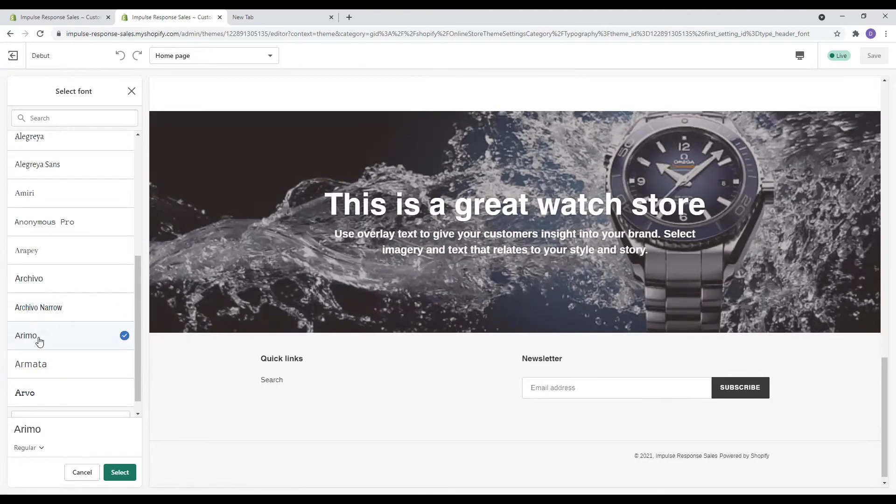
left_click(31, 399)
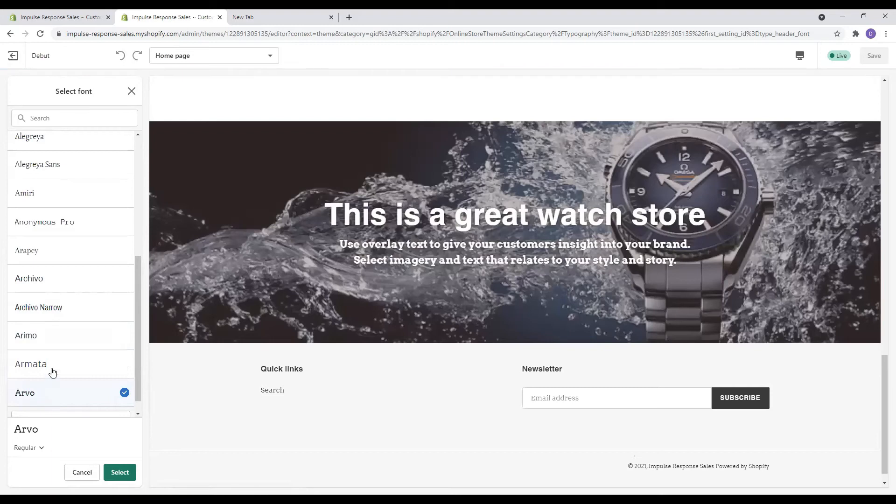
scroll(55, 369, "down", 1)
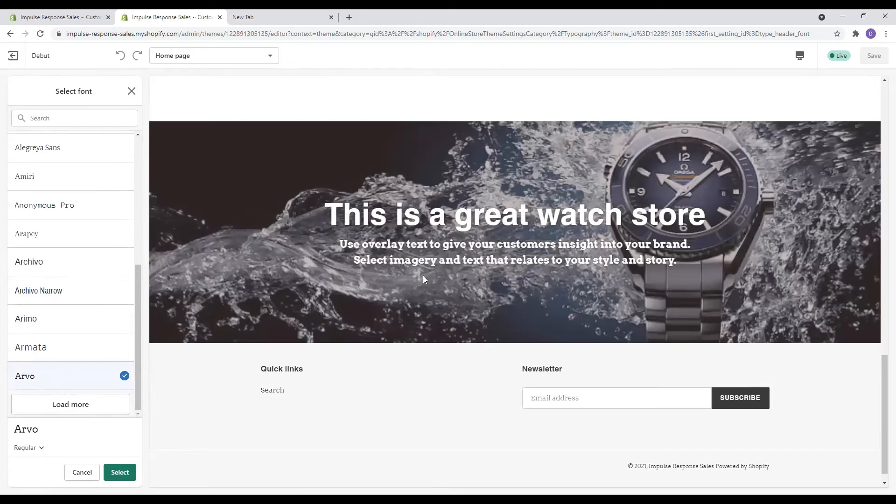
scroll(21, 285, "up", 3)
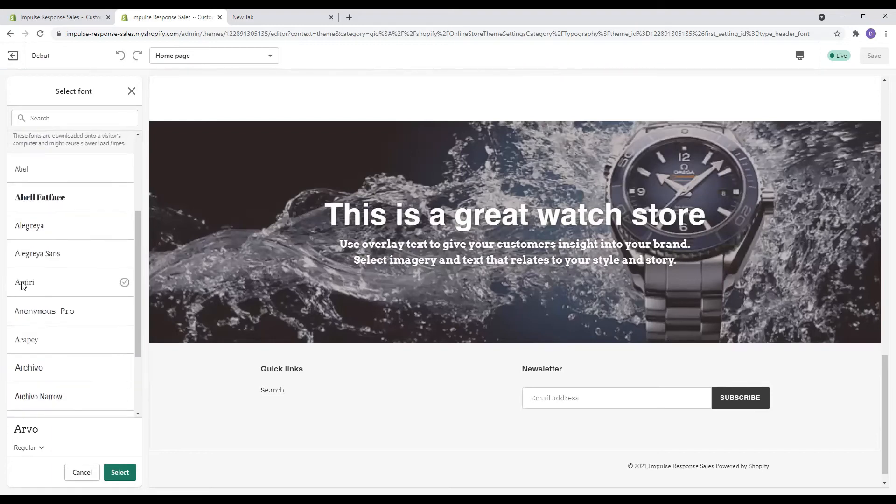
scroll(22, 286, "up", 2)
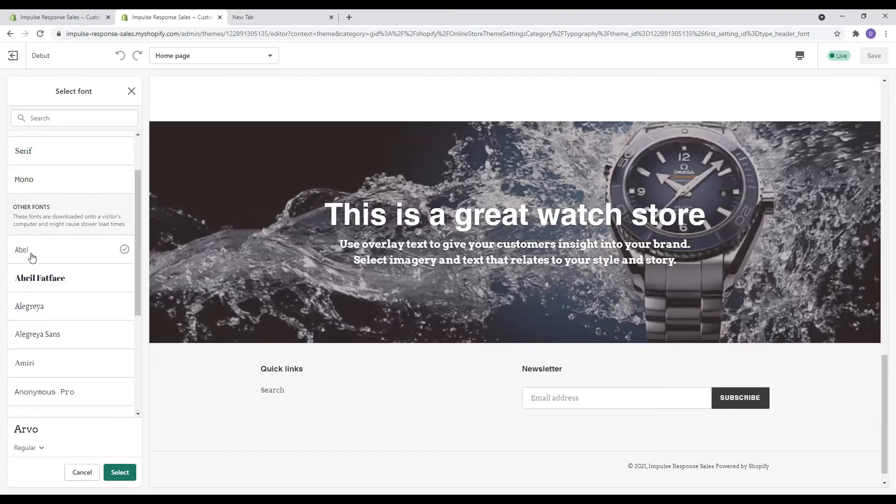
left_click(31, 256)
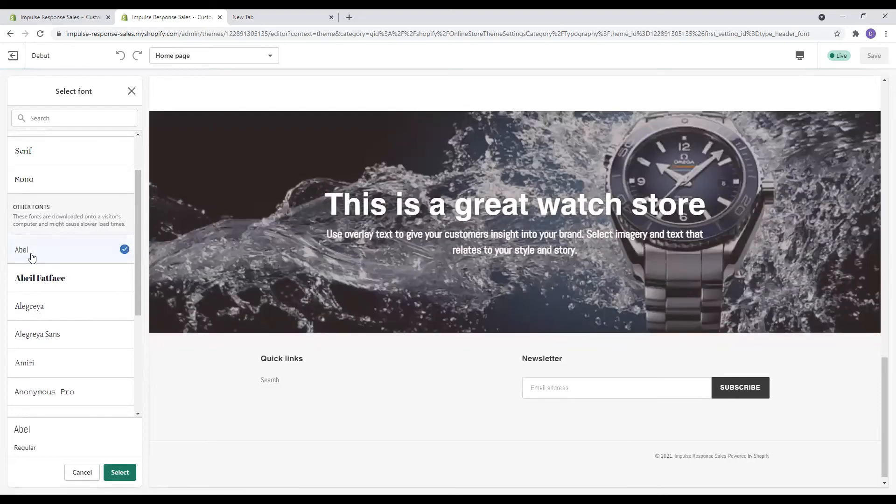
Preview Abril Fatface, Alegreya, Alegreya Sans, Amiri, Anonymous Pro and Arapey as body text
scroll(31, 256, "down", 5)
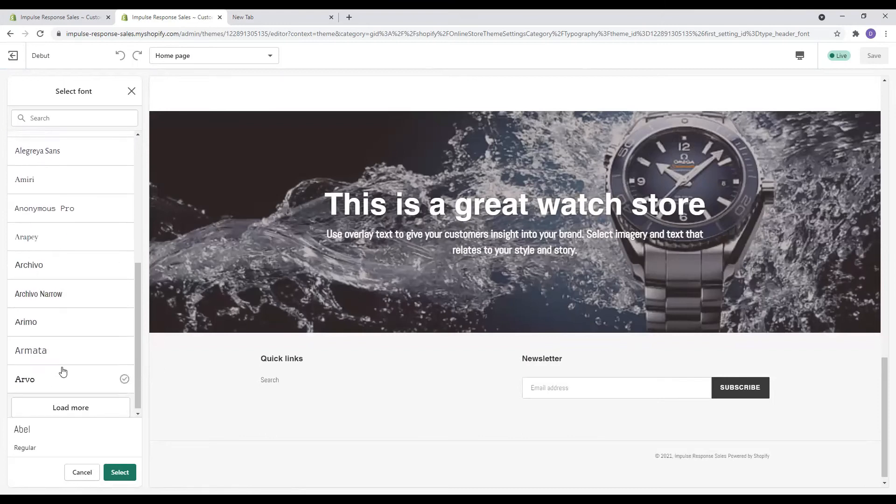
scroll(60, 252, "up", 5)
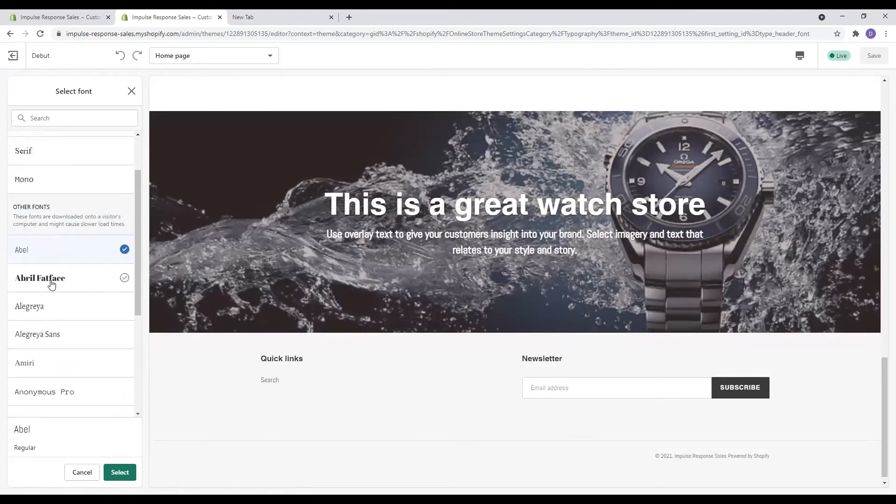
left_click(52, 281)
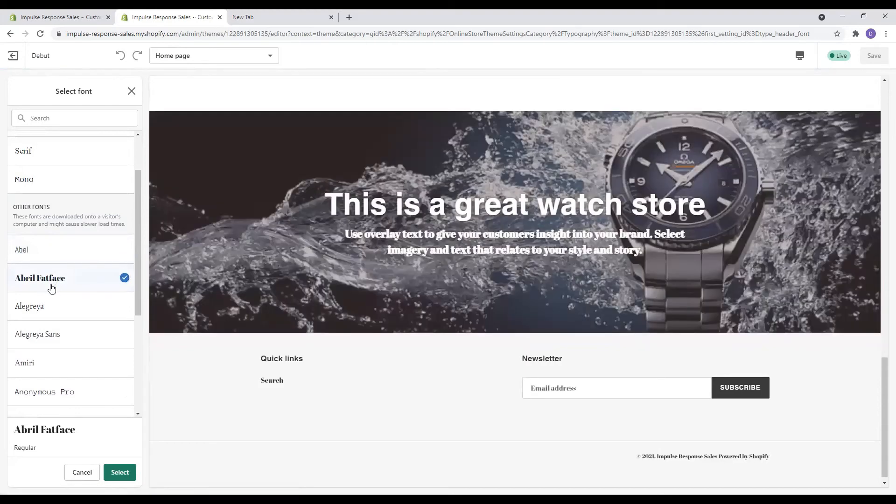
left_click(47, 310)
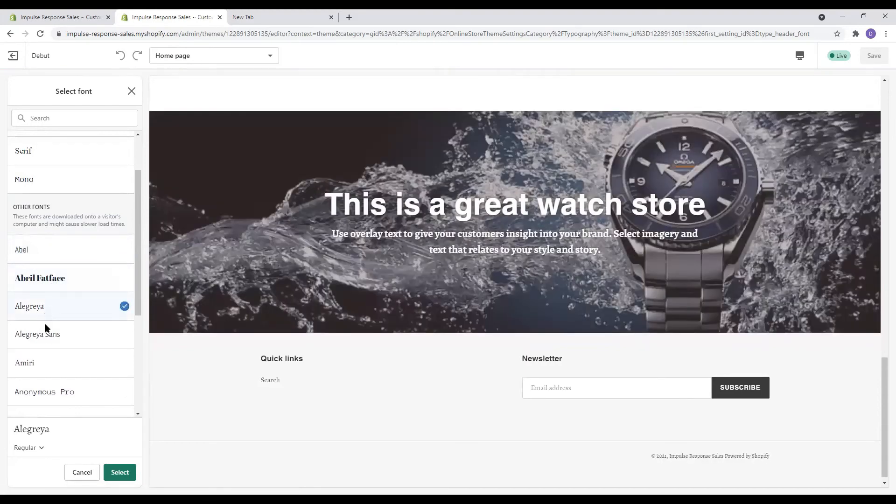
left_click(50, 339)
left_click(52, 371)
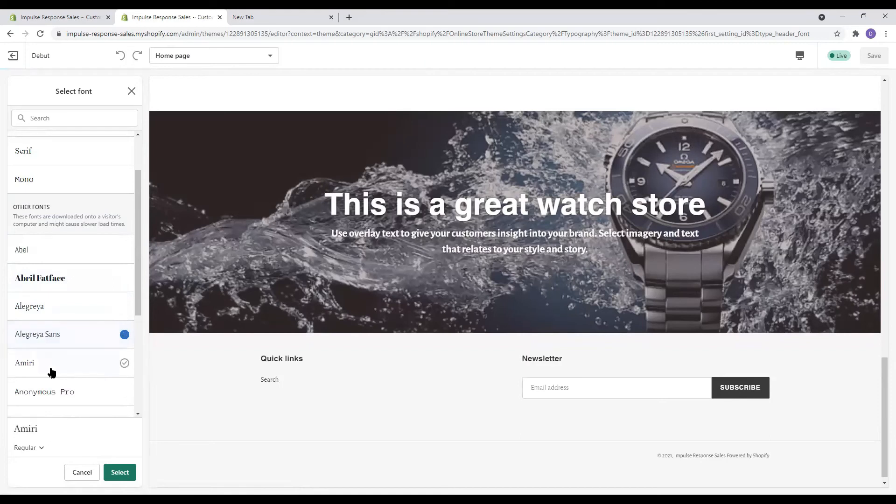
left_click(41, 398)
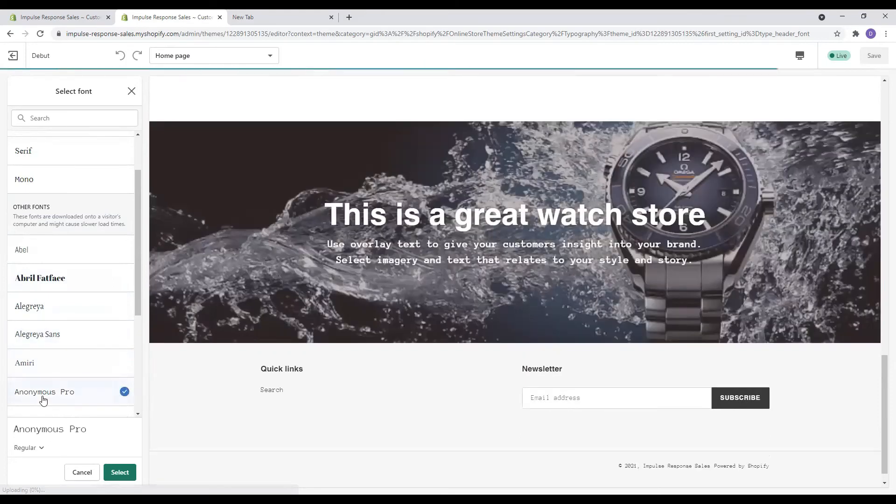
scroll(43, 400, "down", 2)
left_click(40, 328)
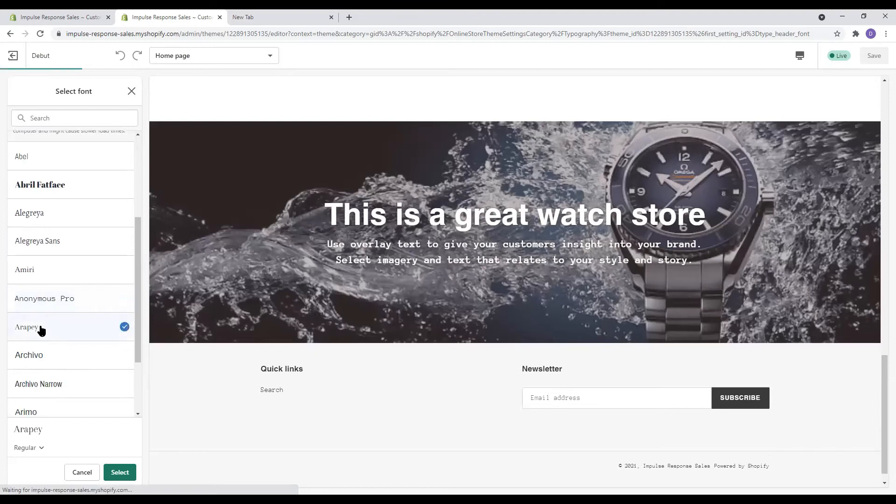
Preview Archivo, Archivo Narrow, Arimo, Armata and Arvo on the store text
left_click(37, 360)
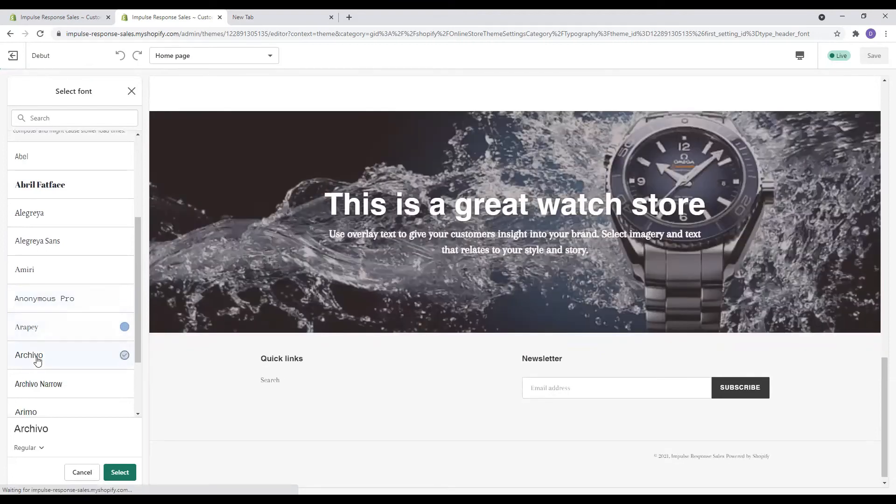
left_click(41, 384)
scroll(49, 359, "down", 2)
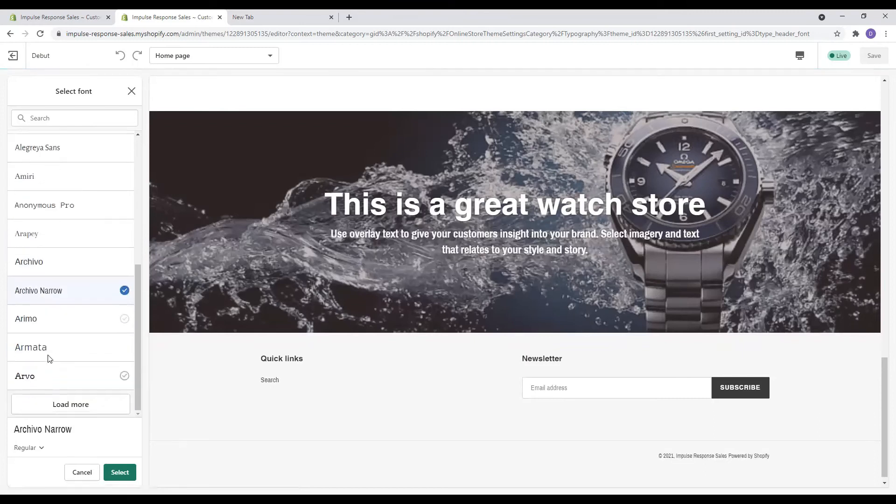
left_click(52, 319)
left_click(52, 358)
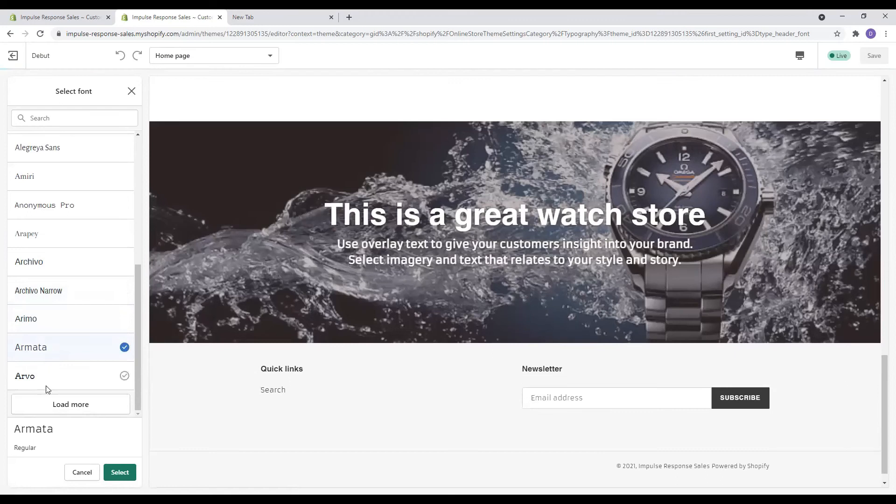
left_click(45, 380)
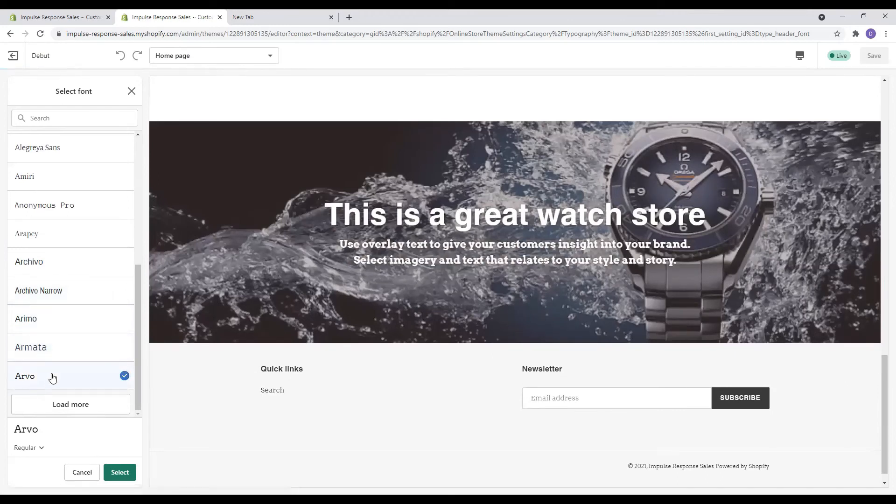
Load more fonts and preview Asap, Assistant, Asul, Bio Rhyme, Bitter, Cabin and Cardo
left_click(57, 404)
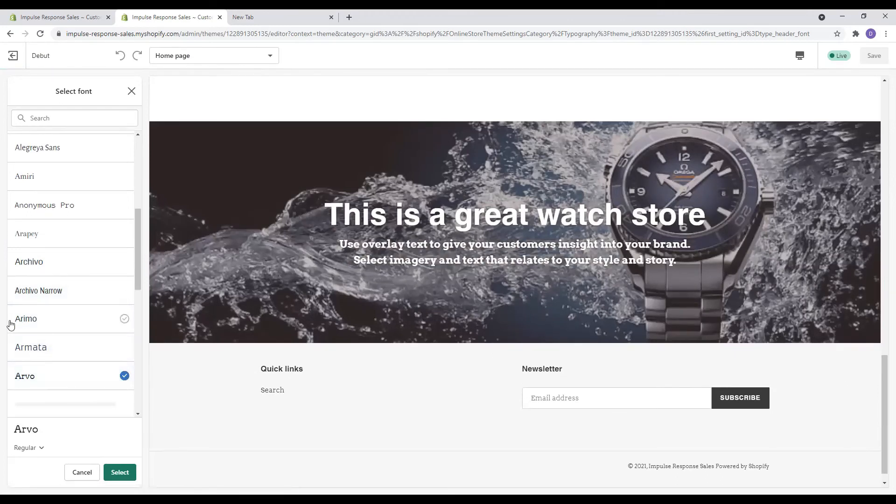
scroll(30, 324, "down", 3)
left_click(58, 266)
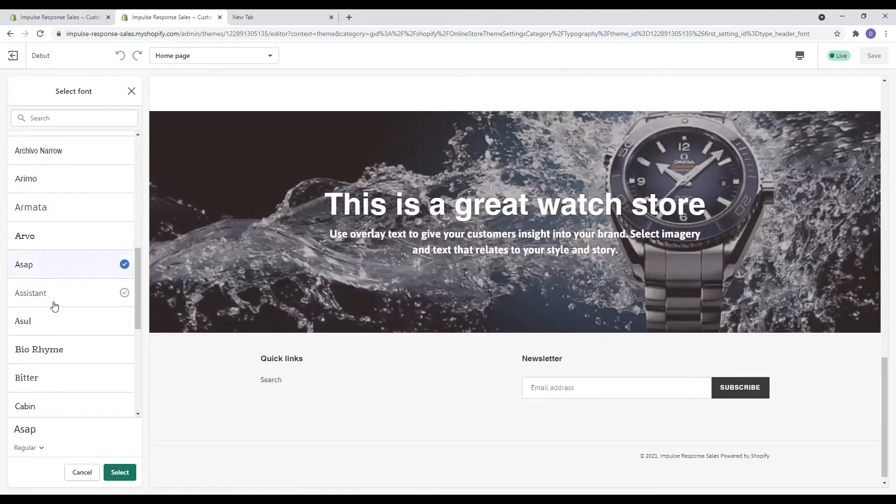
left_click(55, 299)
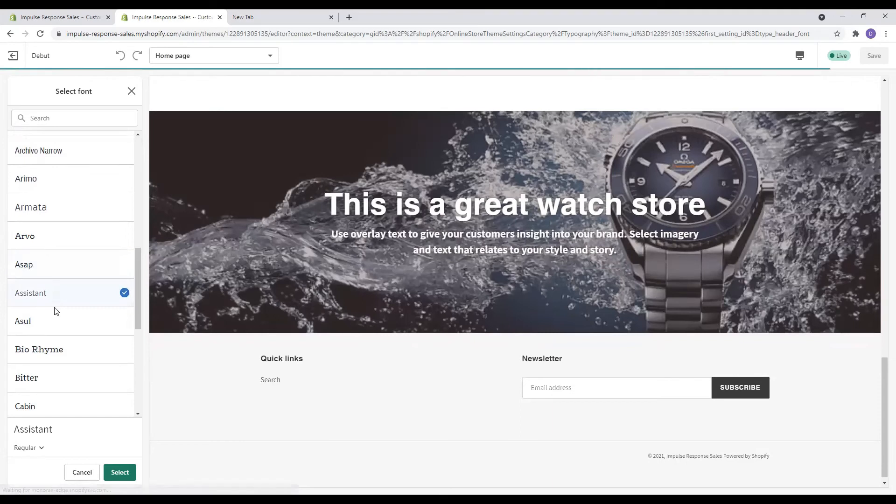
left_click(57, 327)
left_click(57, 349)
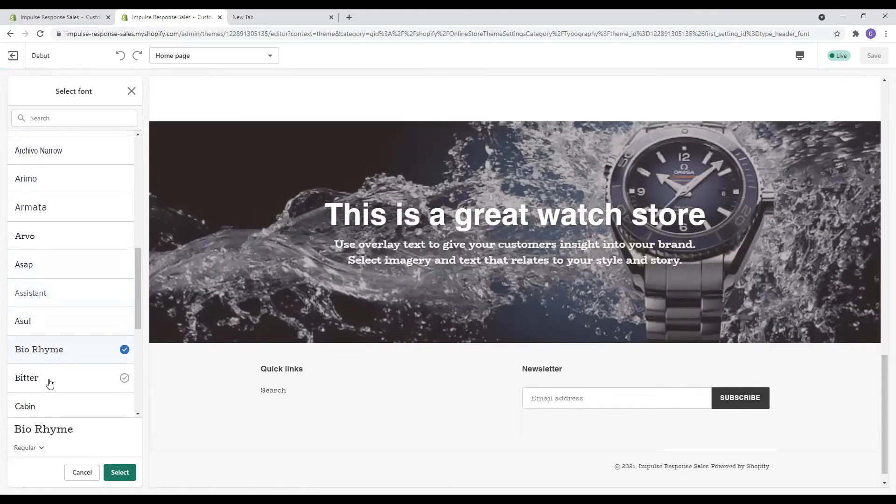
left_click(49, 380)
scroll(66, 348, "down", 3)
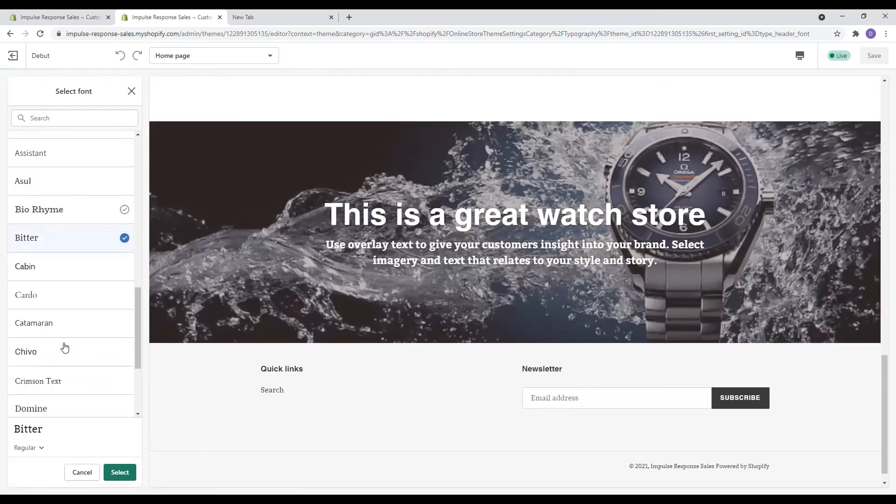
left_click(49, 270)
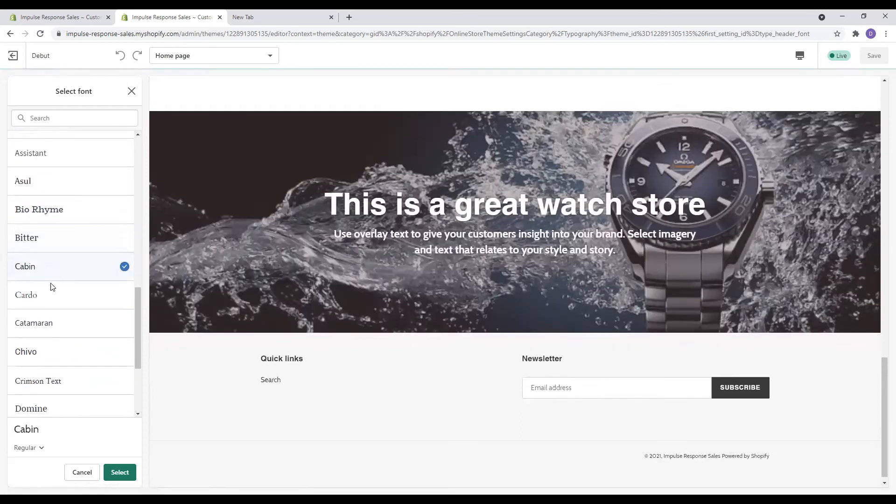
left_click(52, 297)
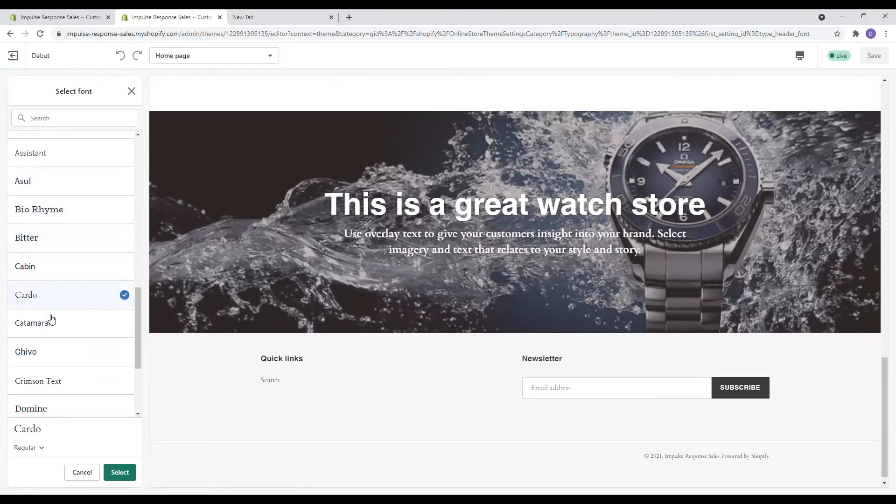
Preview Domine, Crimson Text, Chivo and Fira Sans, then load more fonts
scroll(48, 327, "down", 2)
left_click(48, 324)
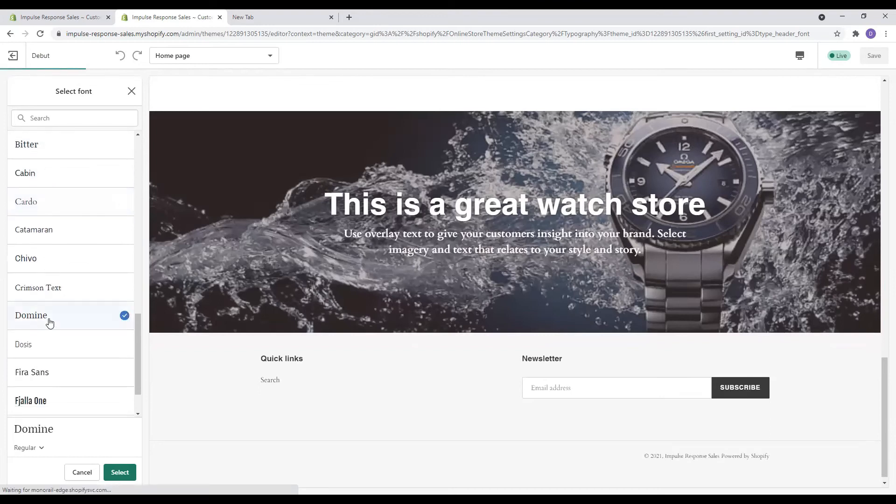
left_click(63, 294)
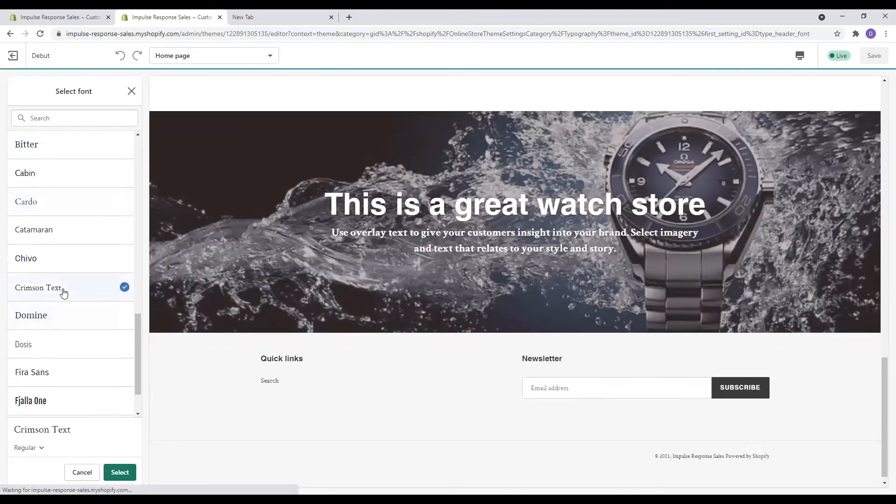
left_click(66, 259)
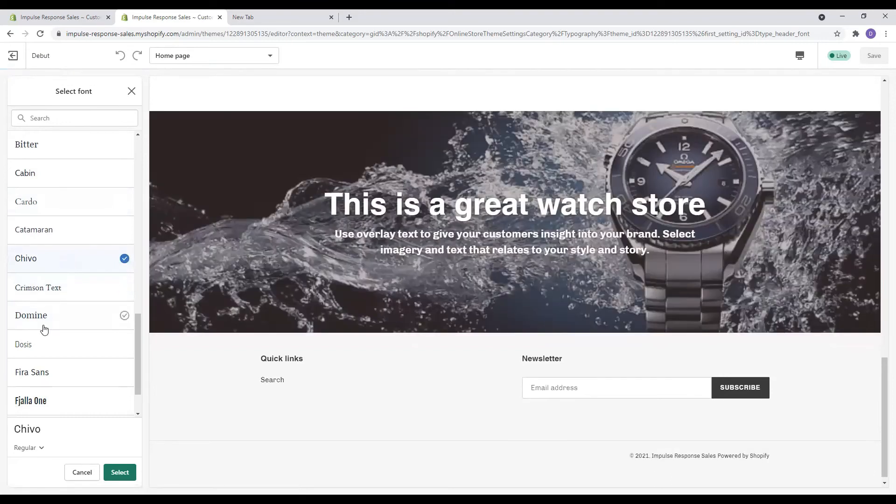
left_click(56, 375)
scroll(56, 375, "down", 2)
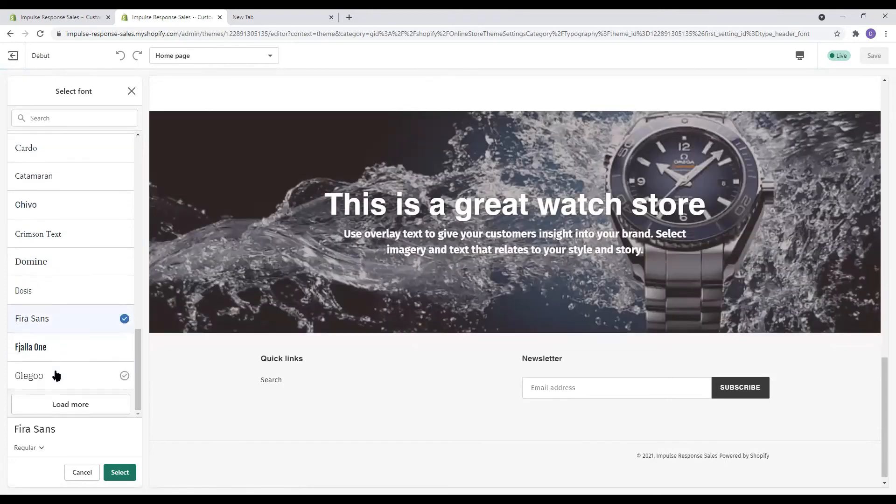
left_click(67, 405)
scroll(65, 372, "down", 3)
scroll(66, 372, "down", 6)
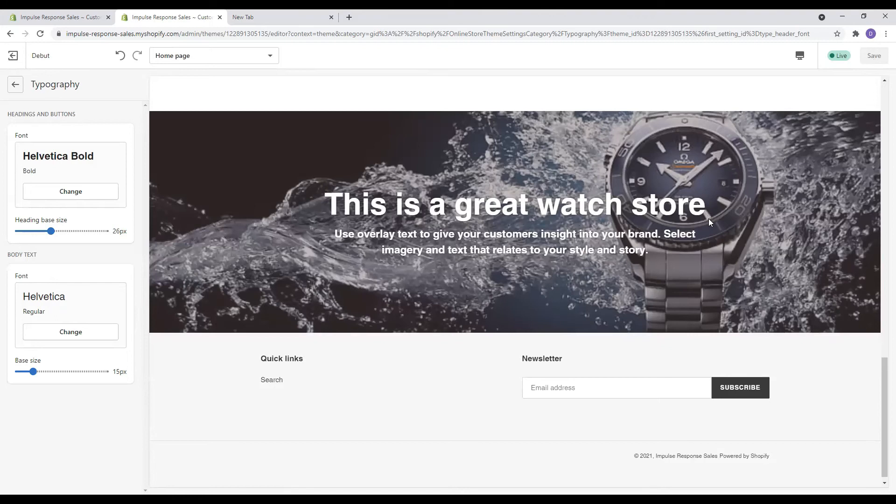
Back out of Typography and Theme settings to the Home page section list
left_click(17, 86)
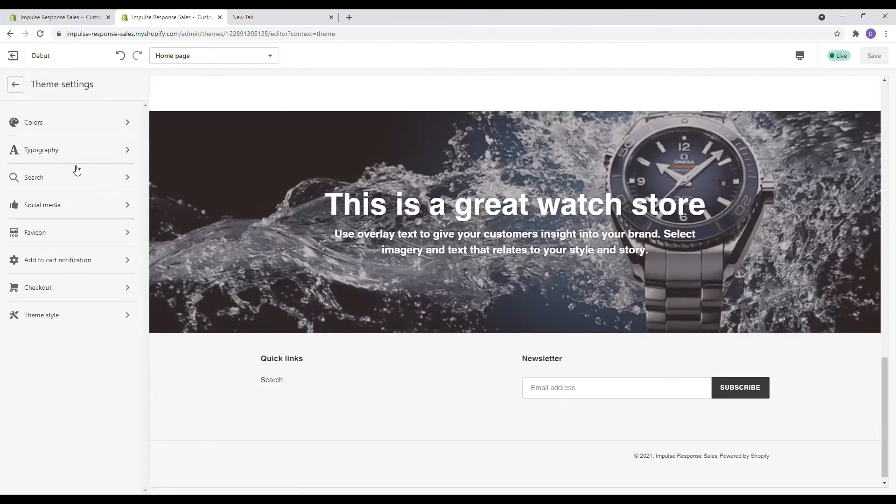
left_click(15, 86)
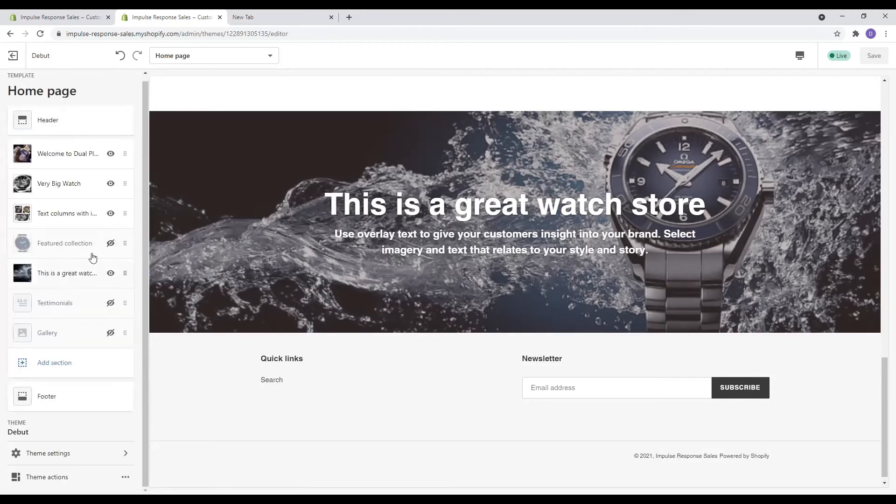
Scroll the home page preview to the watch text columns and overlay section
scroll(210, 281, "up", 4)
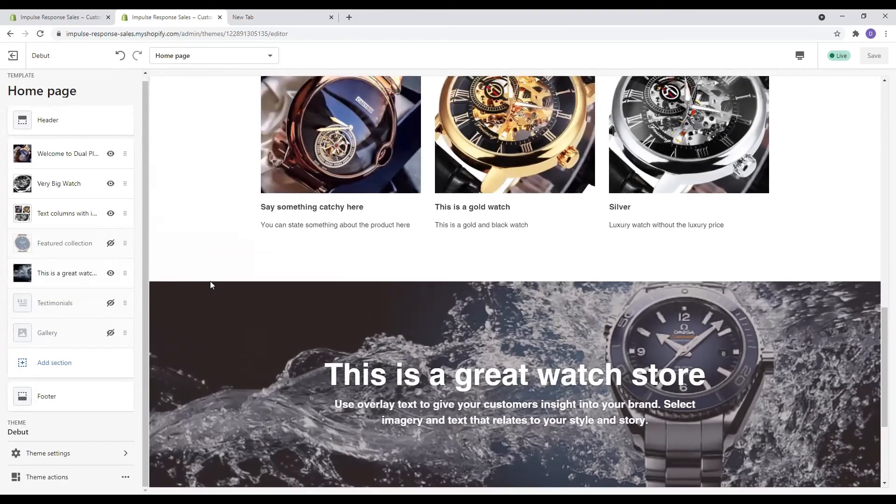
scroll(210, 281, "up", 2)
scroll(210, 281, "down", 4)
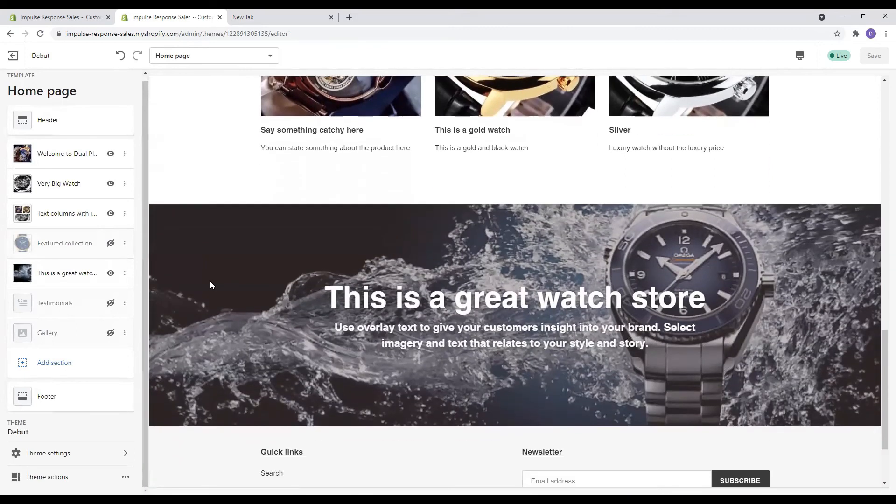
scroll(210, 282, "down", 1)
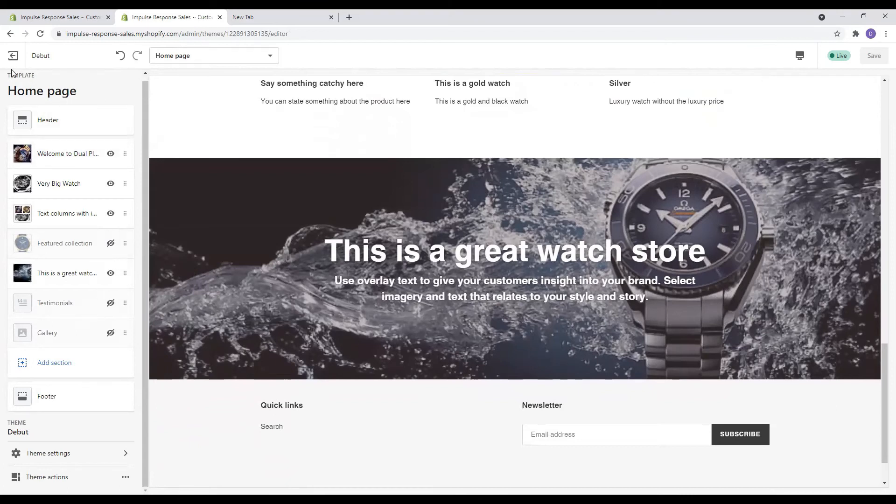
Exit the theme editor, go to the Products list and start a new product
left_click(13, 55)
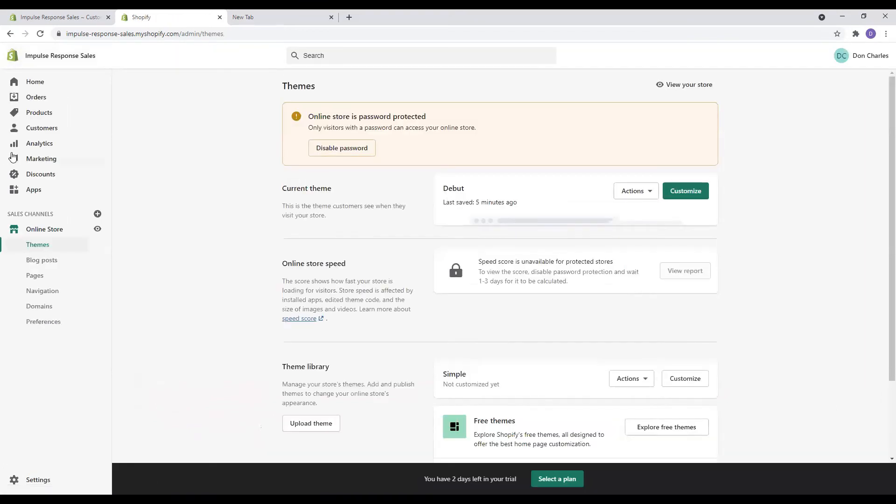
left_click(44, 114)
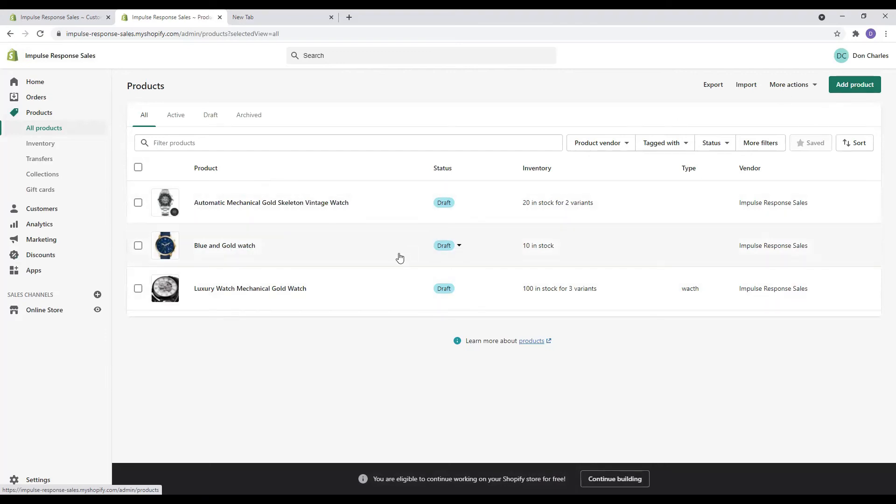
left_click(841, 84)
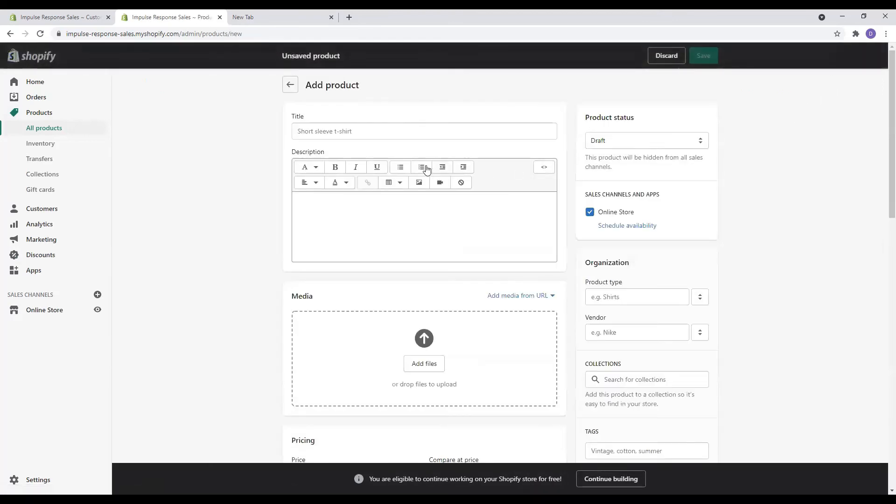
Enter 'Watch' as the new product's title, correcting the typo
left_click(396, 131)
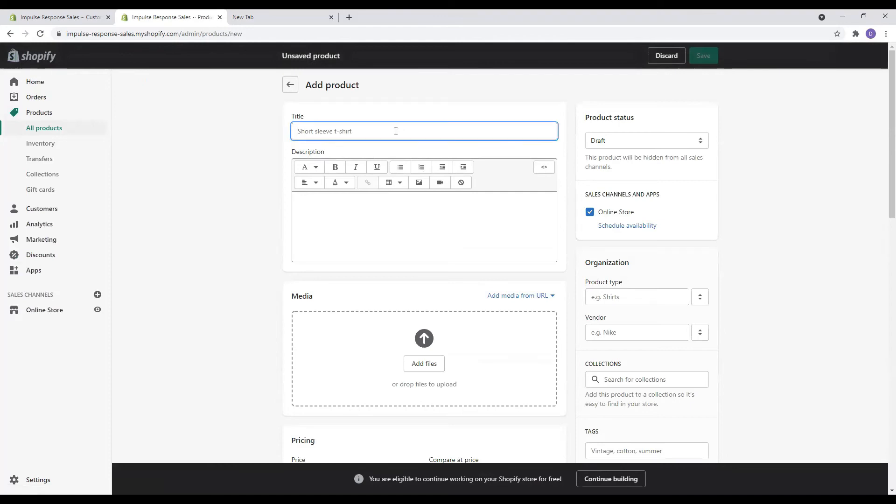
type("Wacth")
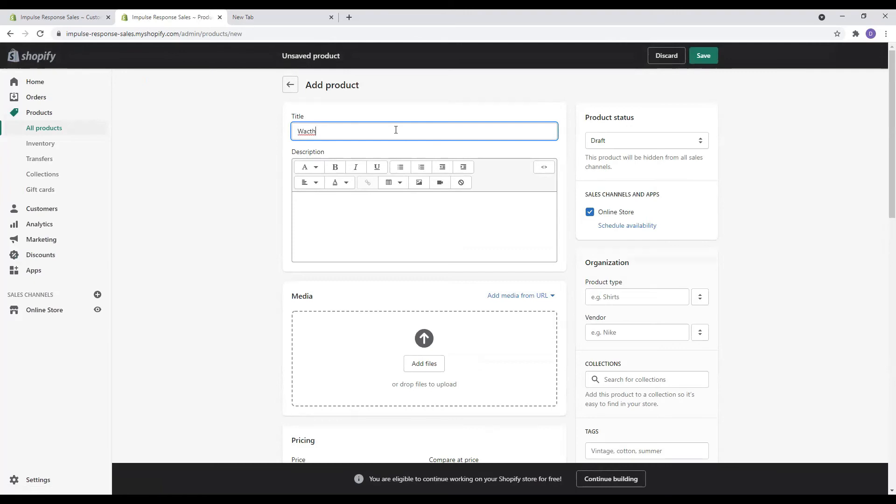
key("BackSpace")
key("BackSpace")
type("tch")
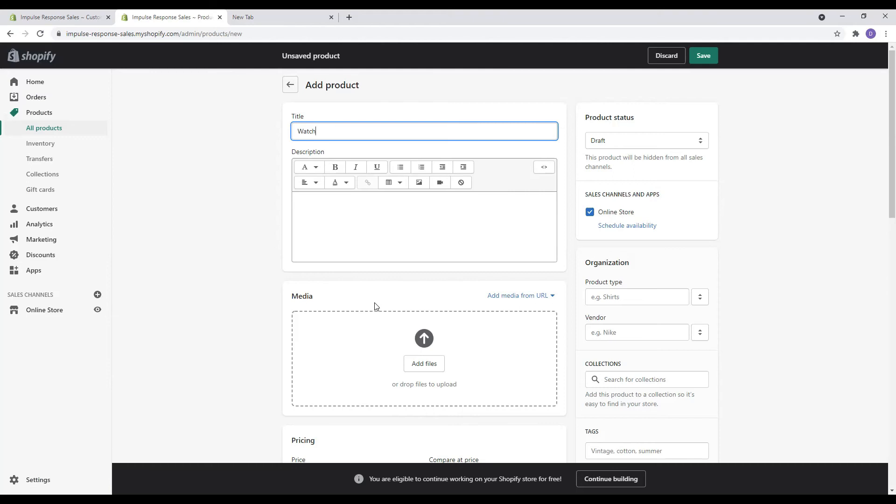
Upload the FS5790-alt watch photo from Downloads to the product's media
left_click(426, 364)
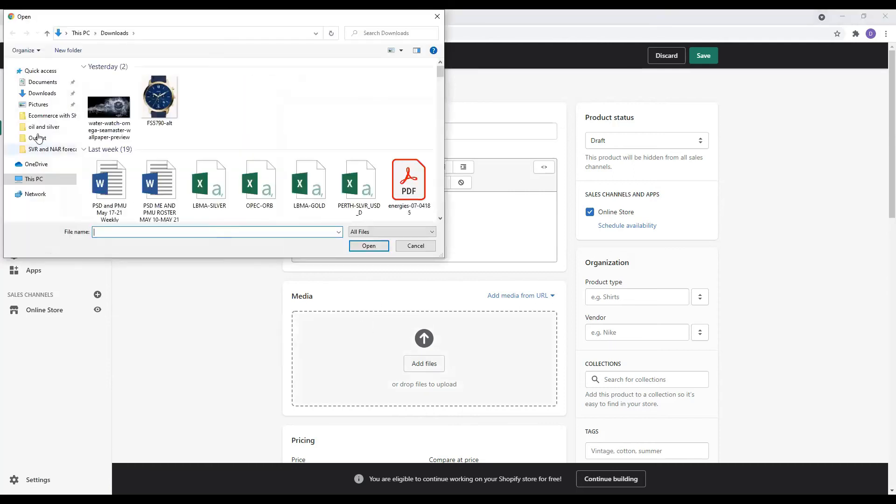
left_click(37, 92)
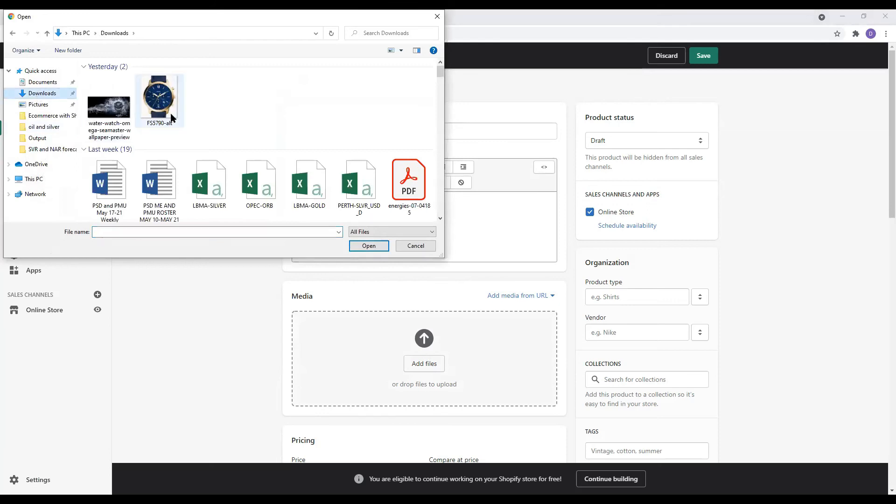
scroll(171, 117, "down", 5)
scroll(171, 117, "up", 5)
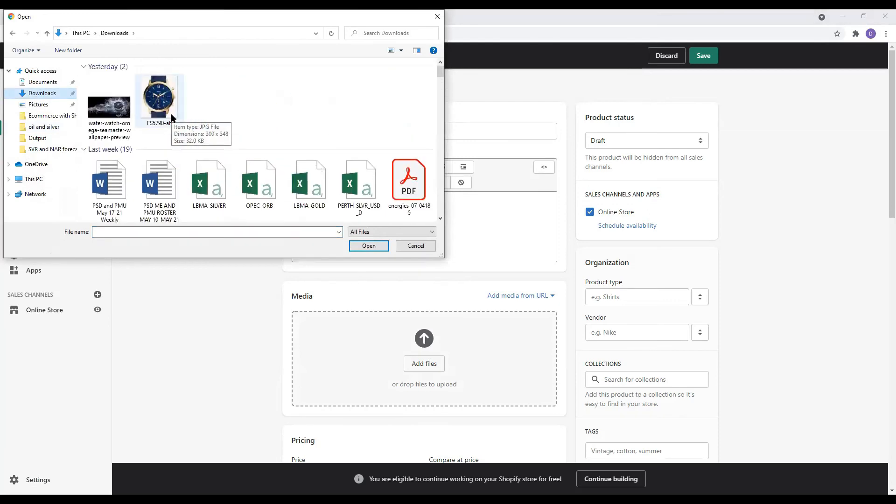
left_click(171, 117)
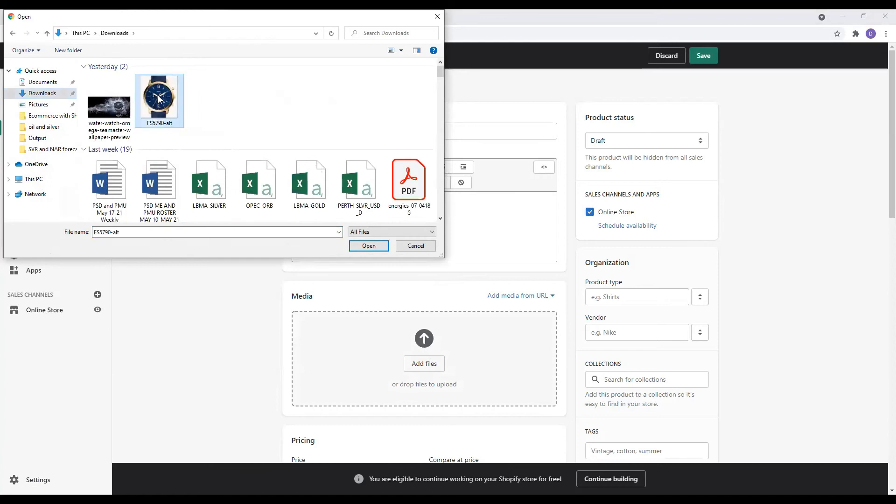
left_click(368, 245)
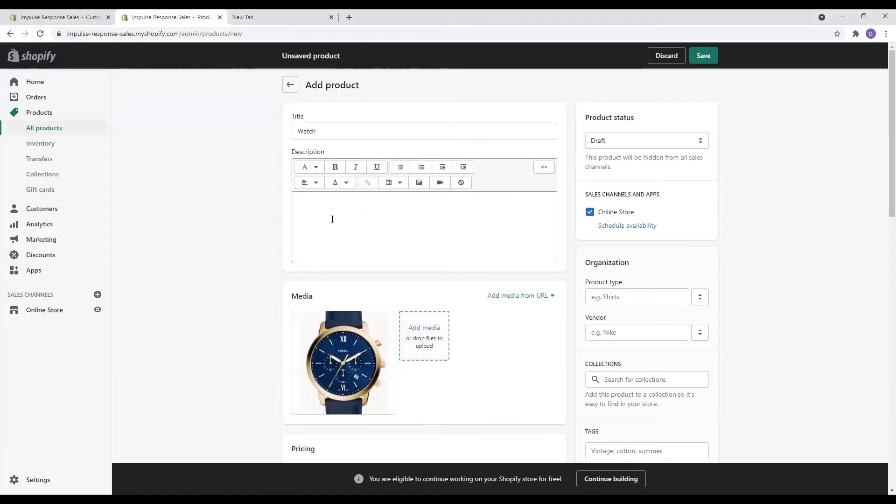
left_click(337, 131)
Rename the product title to 'Blue and Gold Watch Plus'
left_click_drag(337, 132, 282, 126)
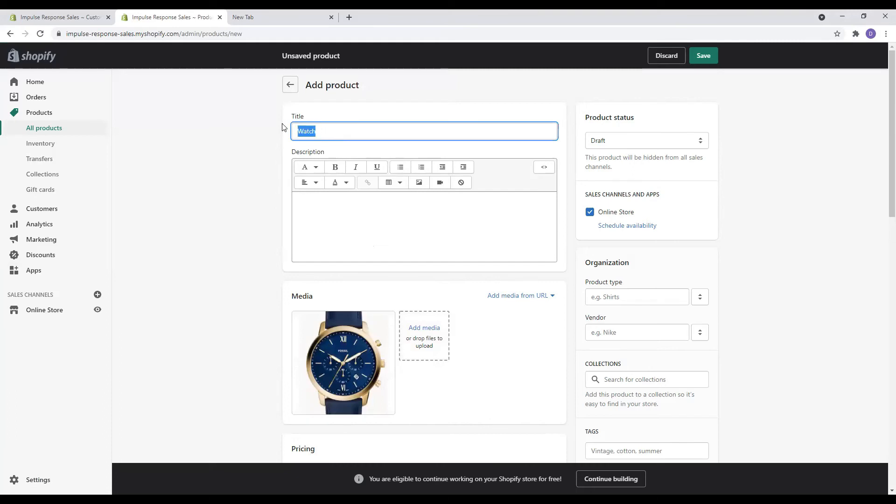
type("G")
key("BackSpace")
type("Buld")
key("BackSpace")
type("lue and Gold Watch Plus")
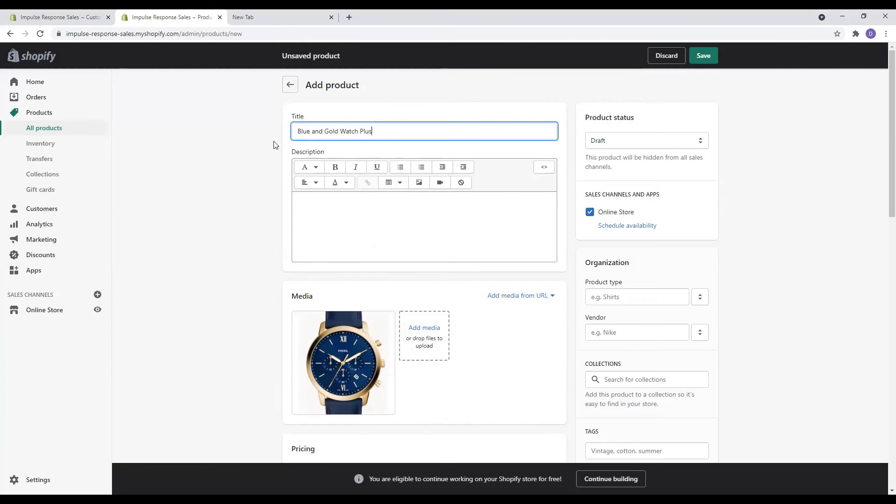
Write the description 'This is the plus version of the blue and gold watch'
left_click(362, 203)
type("Thi")
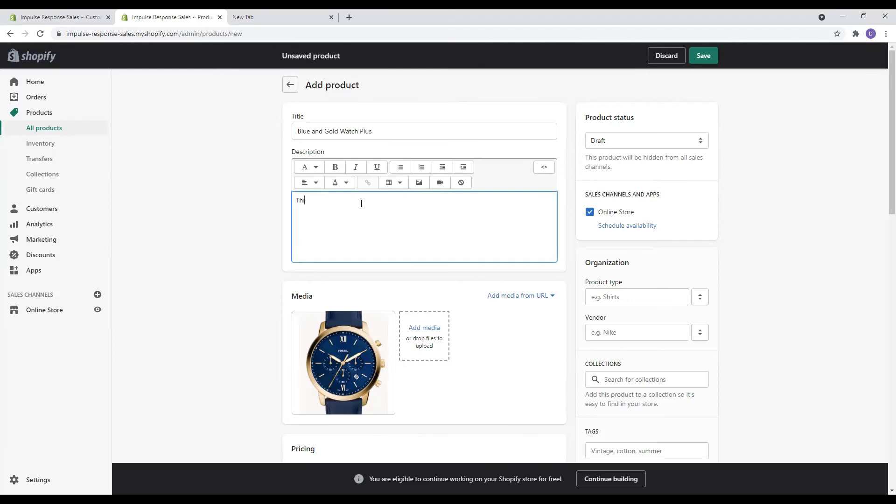
type("s is the pub")
key("BackSpace")
type("lus versin")
key("BackSpace")
type("on of tr")
type("e blue and gold watch")
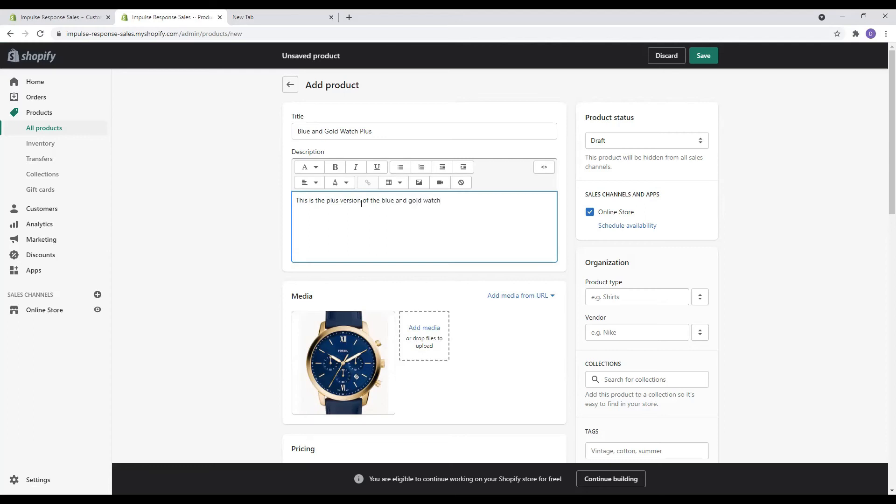
scroll(361, 204, "down", 2)
Enter price 200, compare-at price 500 and cost per item 20
scroll(431, 194, "up", 2)
scroll(431, 196, "down", 4)
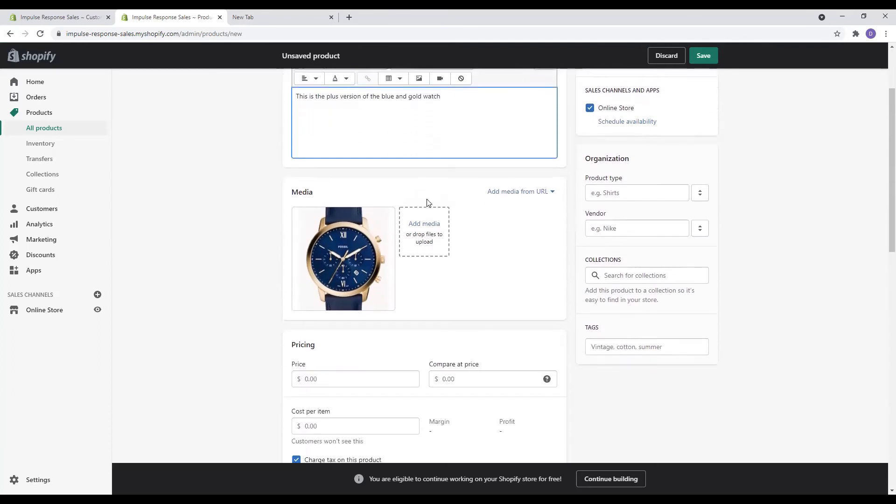
left_click(310, 297)
type("2")
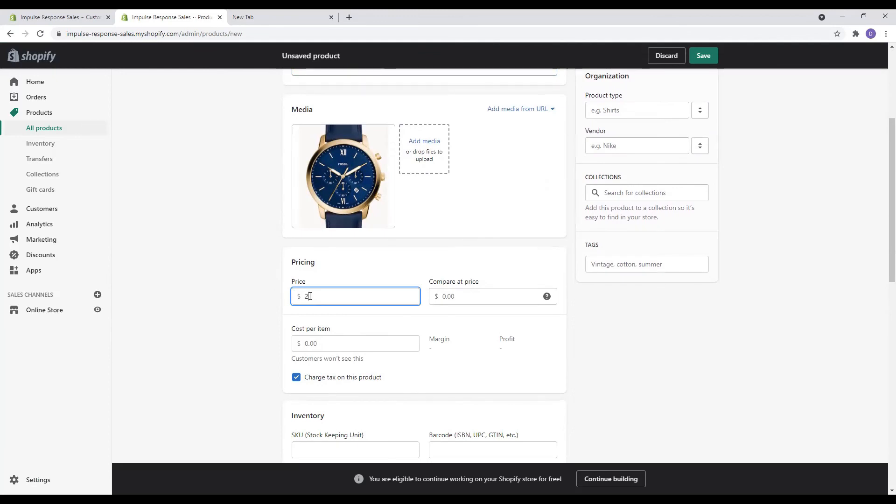
type("00")
left_click(449, 292)
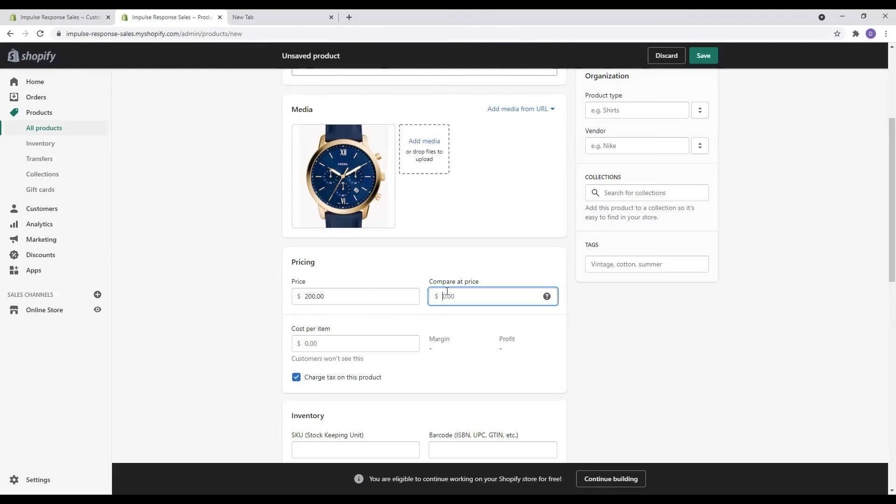
type("500")
left_click(307, 345)
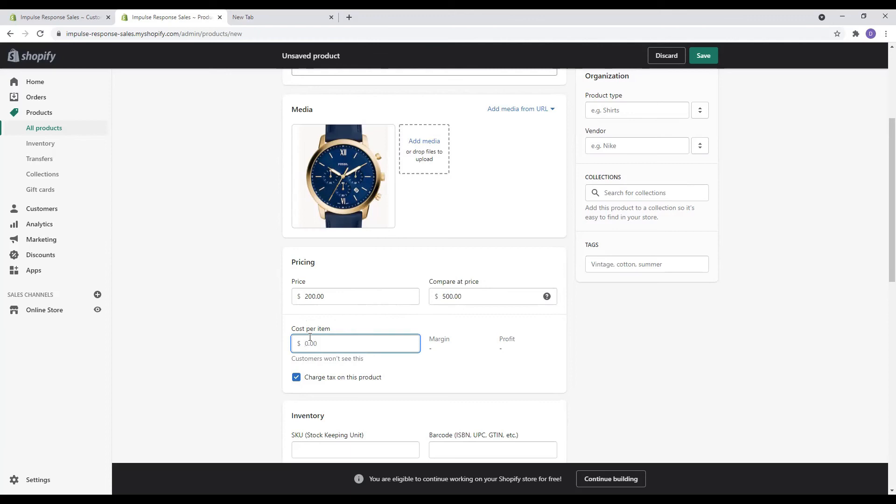
type("20")
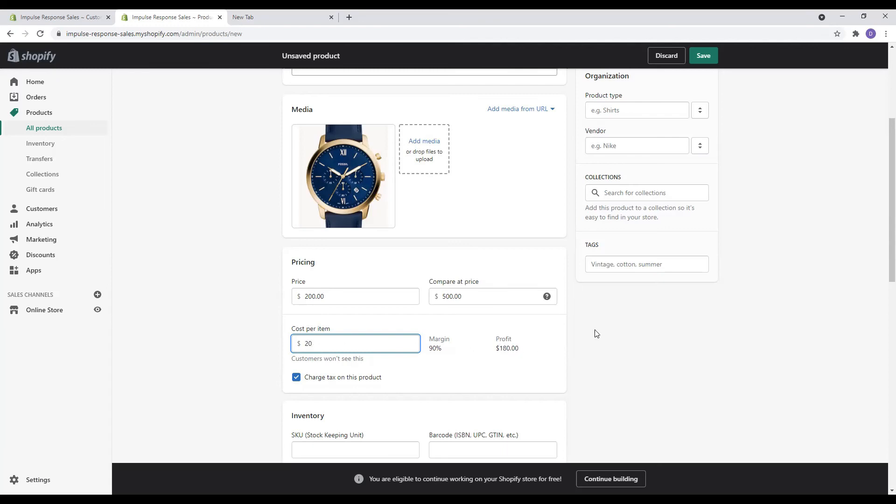
scroll(572, 357, "down", 5)
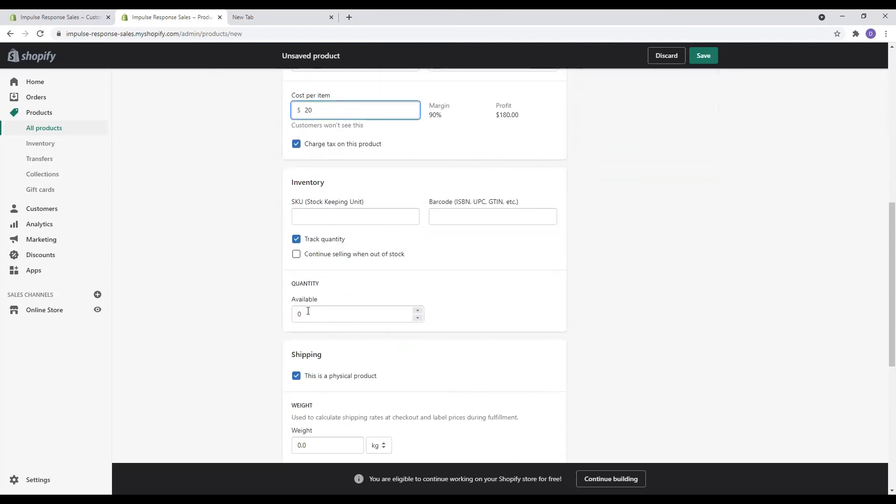
Enter 100.0 kg as the watch's weight in the Shipping section
left_click_drag(309, 311, 290, 316)
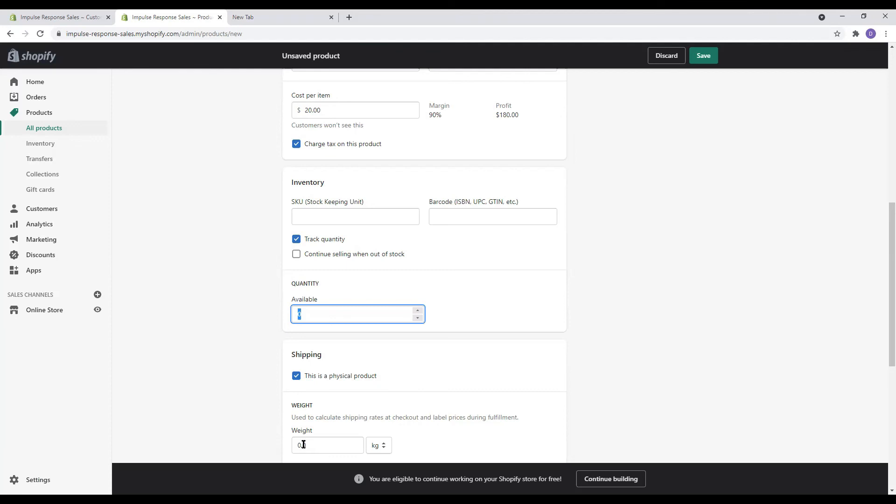
left_click(300, 441)
type("100")
key("Delete")
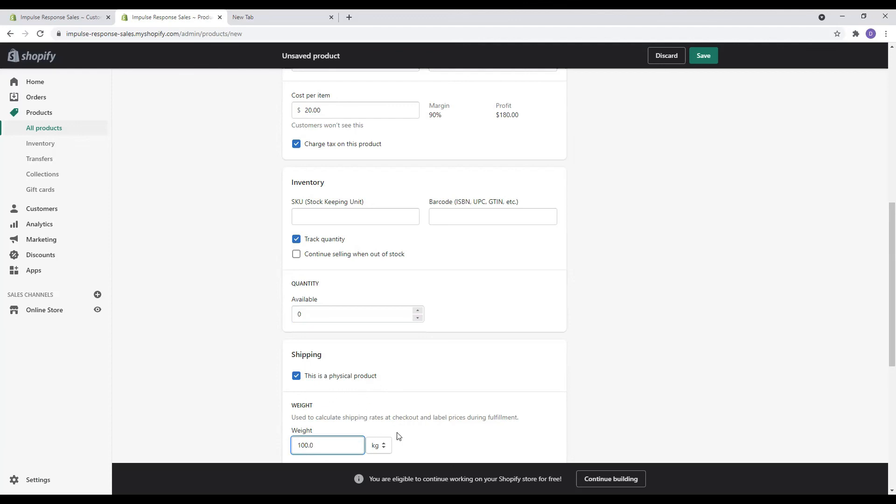
scroll(372, 418, "down", 3)
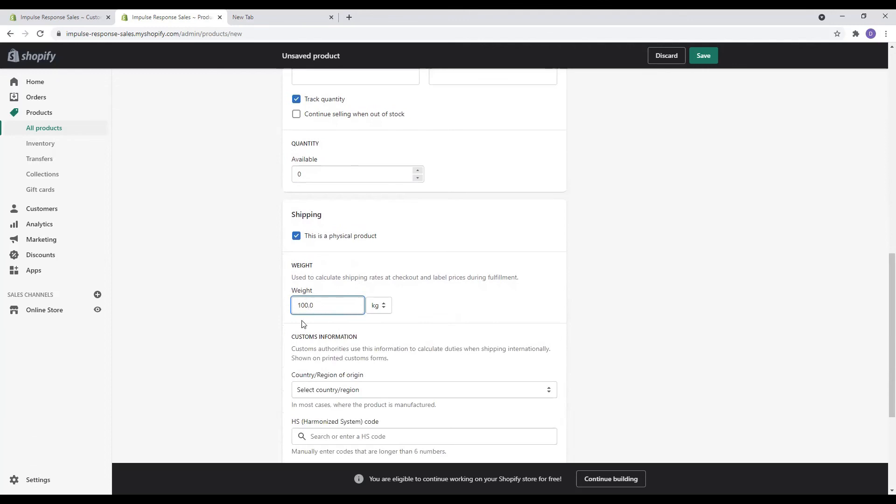
scroll(302, 326, "up", 1)
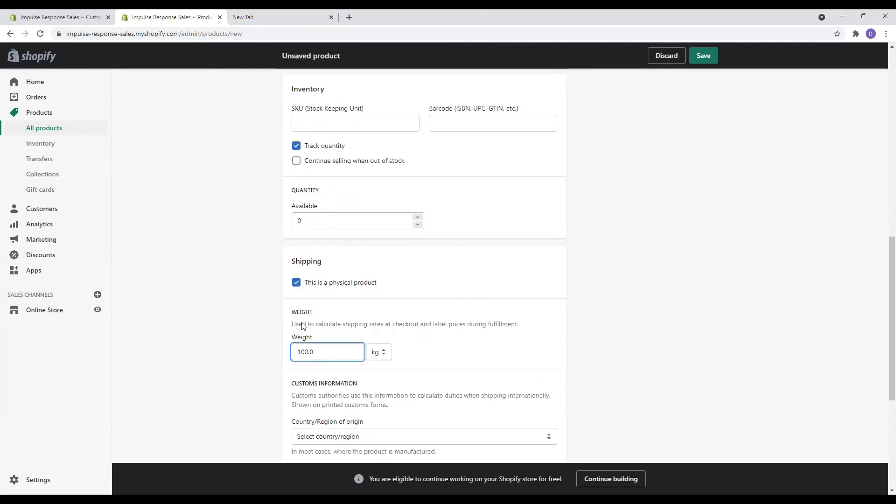
scroll(305, 324, "up", 3)
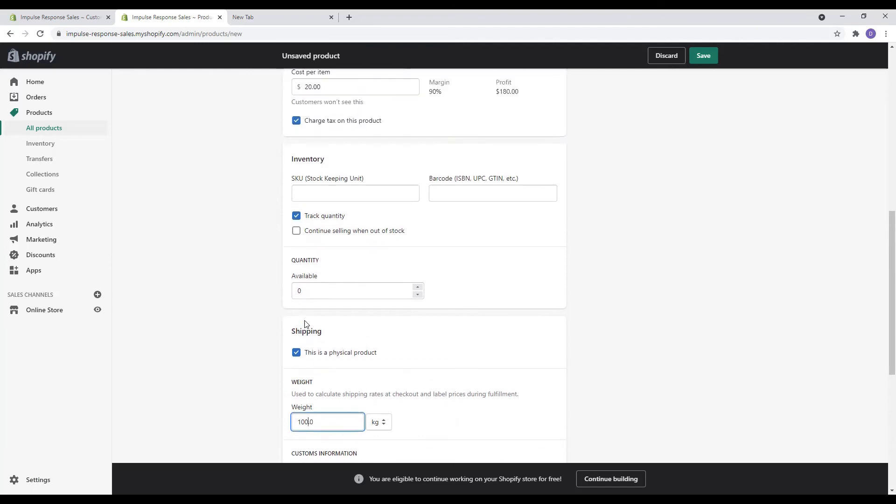
scroll(306, 324, "down", 8)
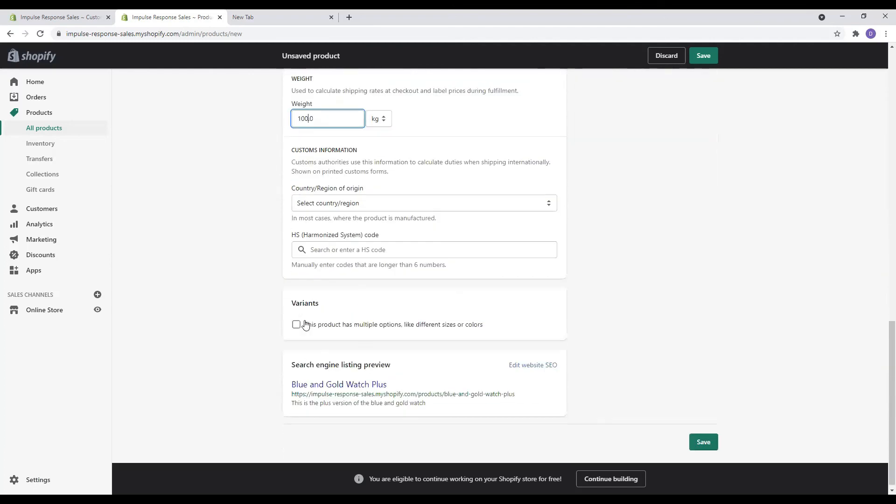
scroll(306, 324, "up", 10)
scroll(305, 324, "up", 1)
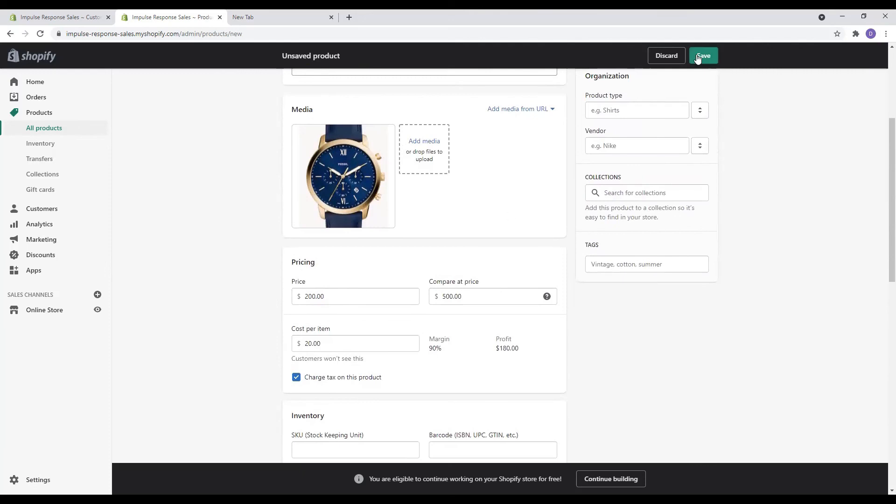
scroll(500, 256, "down", 10)
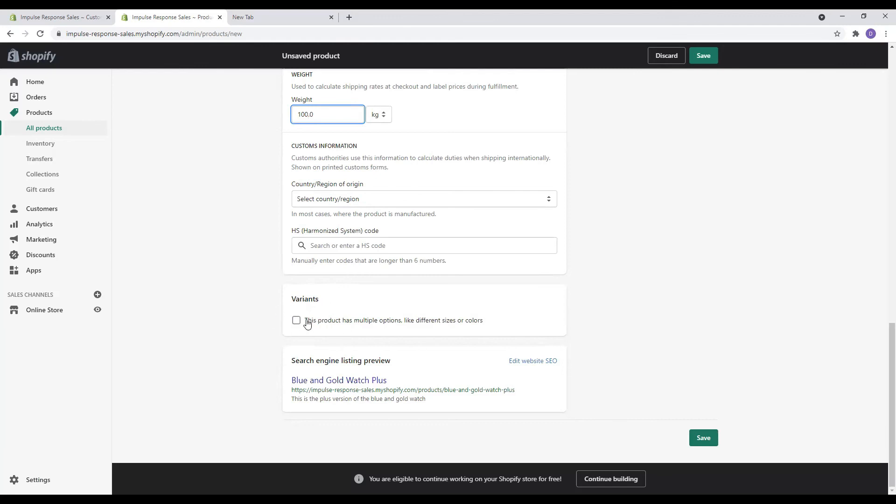
left_click(703, 439)
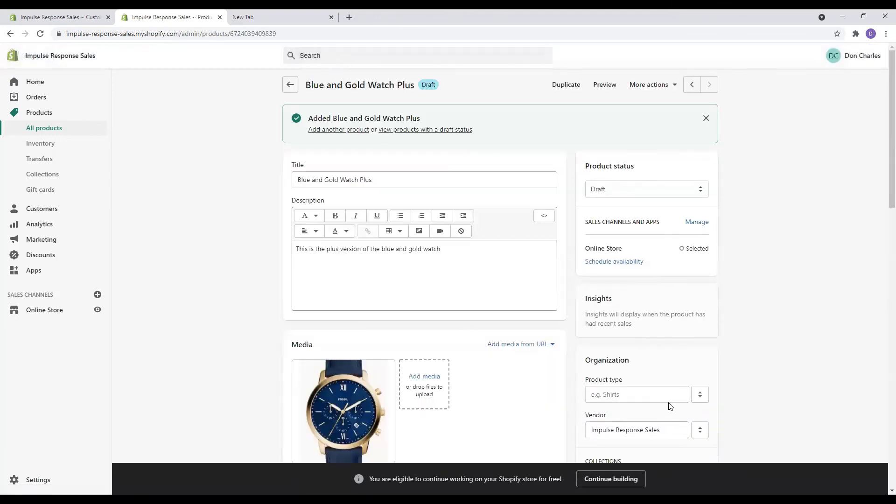
Preview Blue and Gold Watch Plus on the storefront, where it shows sold out, then return to admin
left_click(608, 86)
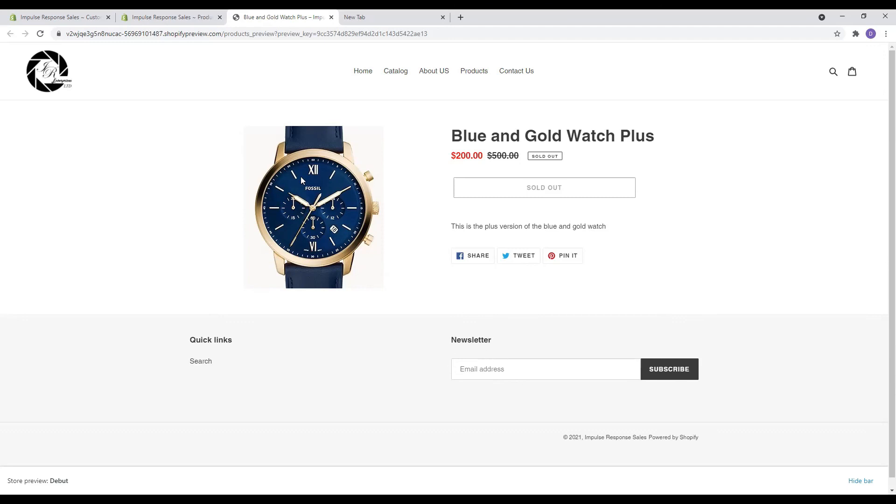
left_click(157, 18)
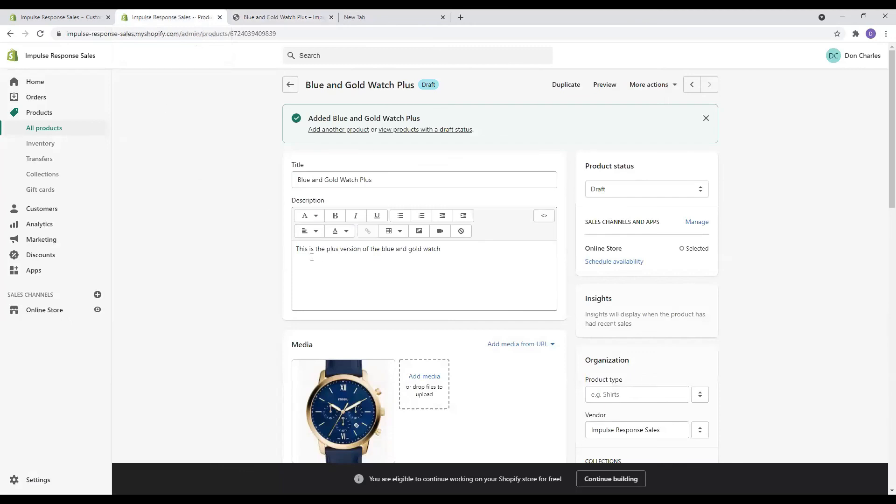
Change the available inventory quantity from 0 to 100
scroll(310, 257, "down", 9)
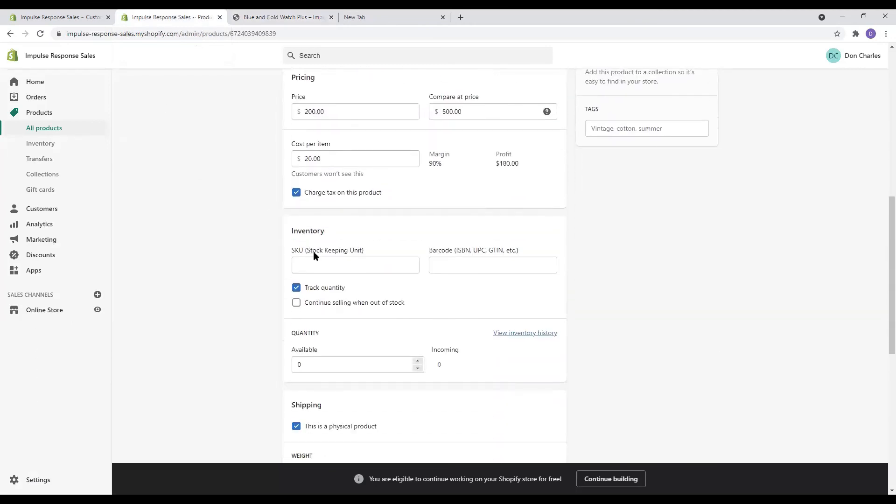
left_click_drag(309, 362, 290, 363)
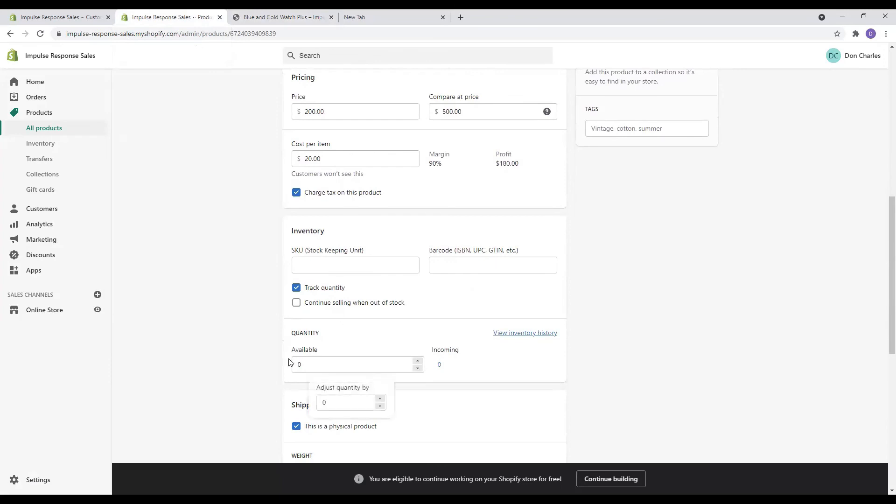
left_click(319, 366)
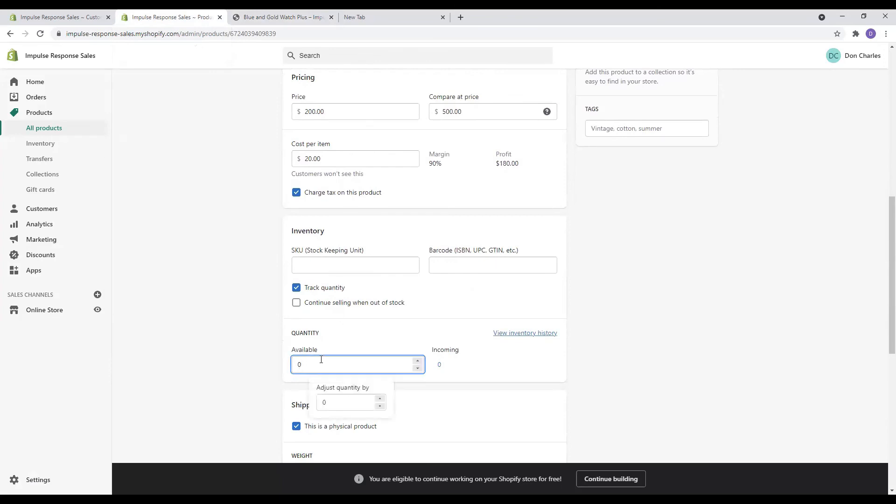
key("BackSpace")
type("100")
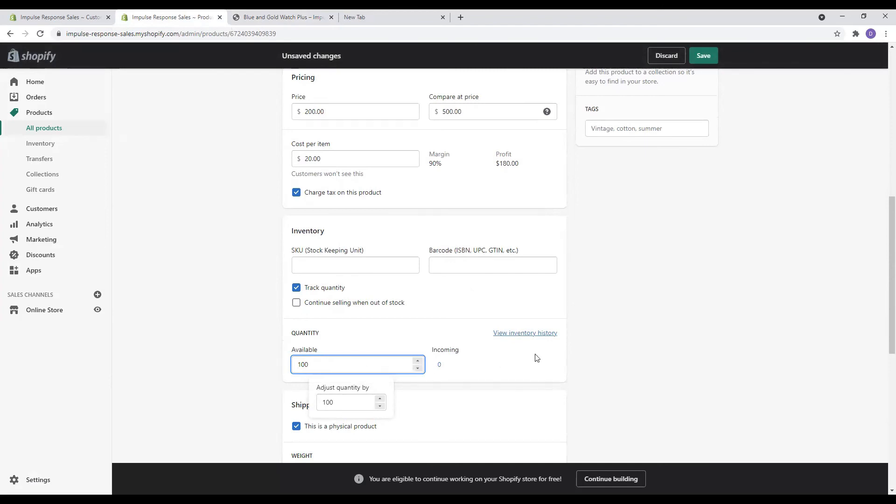
left_click(641, 326)
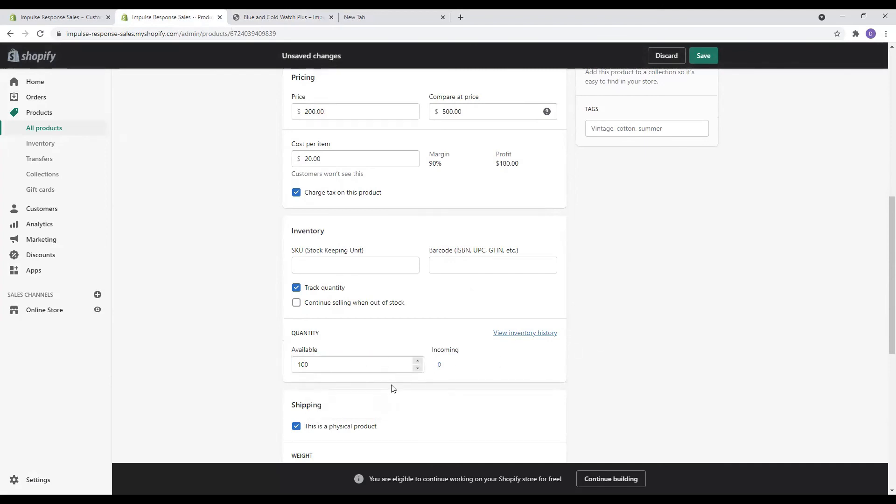
Save the product and reopen a fresh storefront preview showing $200.00 with Add to Cart
scroll(263, 369, "down", 5)
scroll(262, 370, "up", 3)
scroll(263, 369, "up", 5)
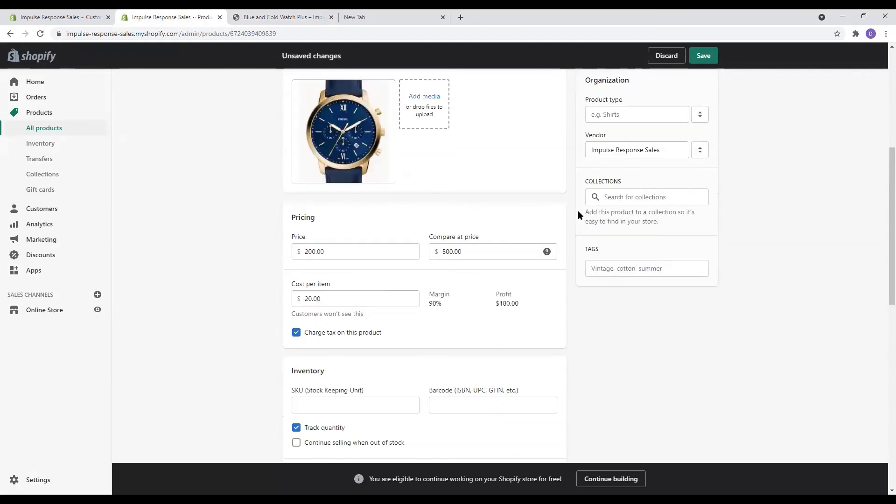
left_click(705, 54)
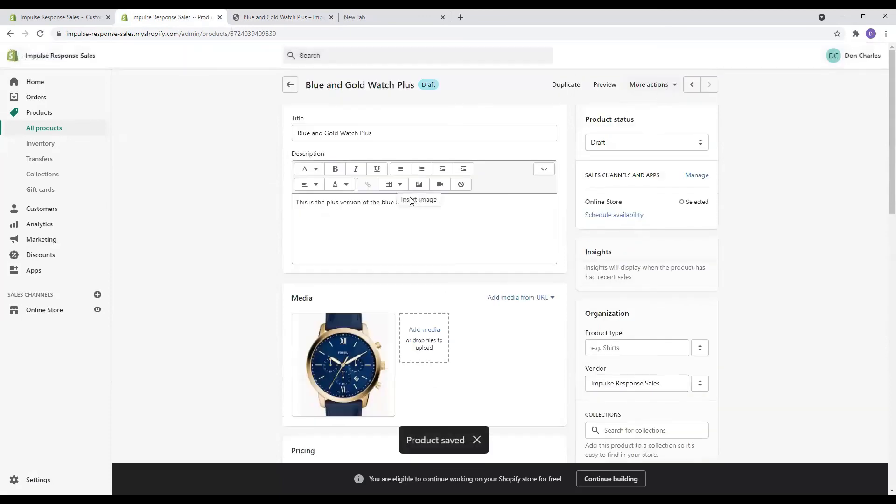
left_click(331, 17)
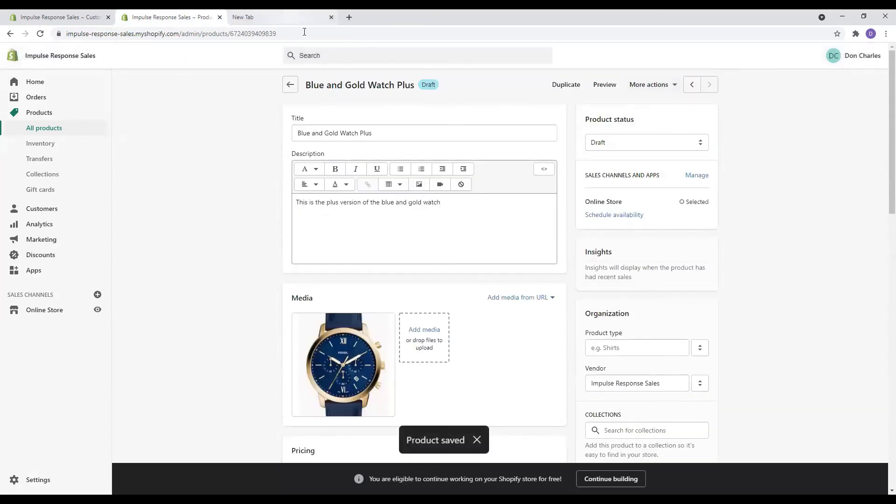
left_click(605, 86)
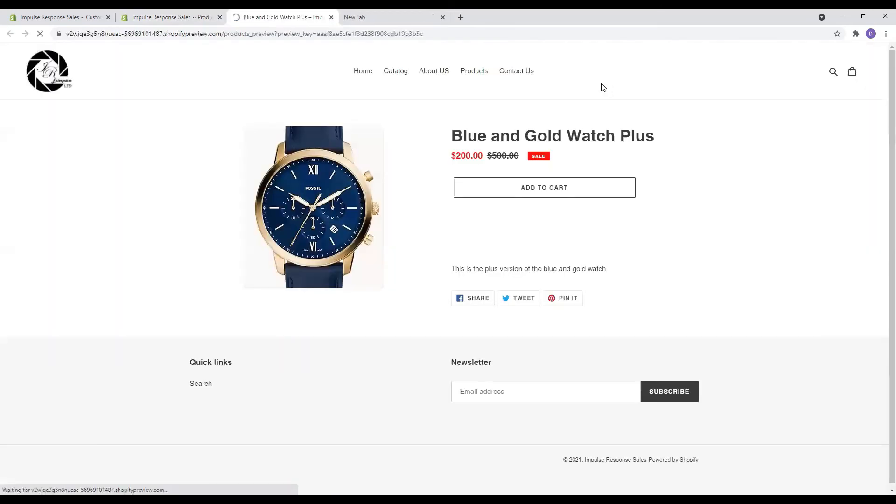